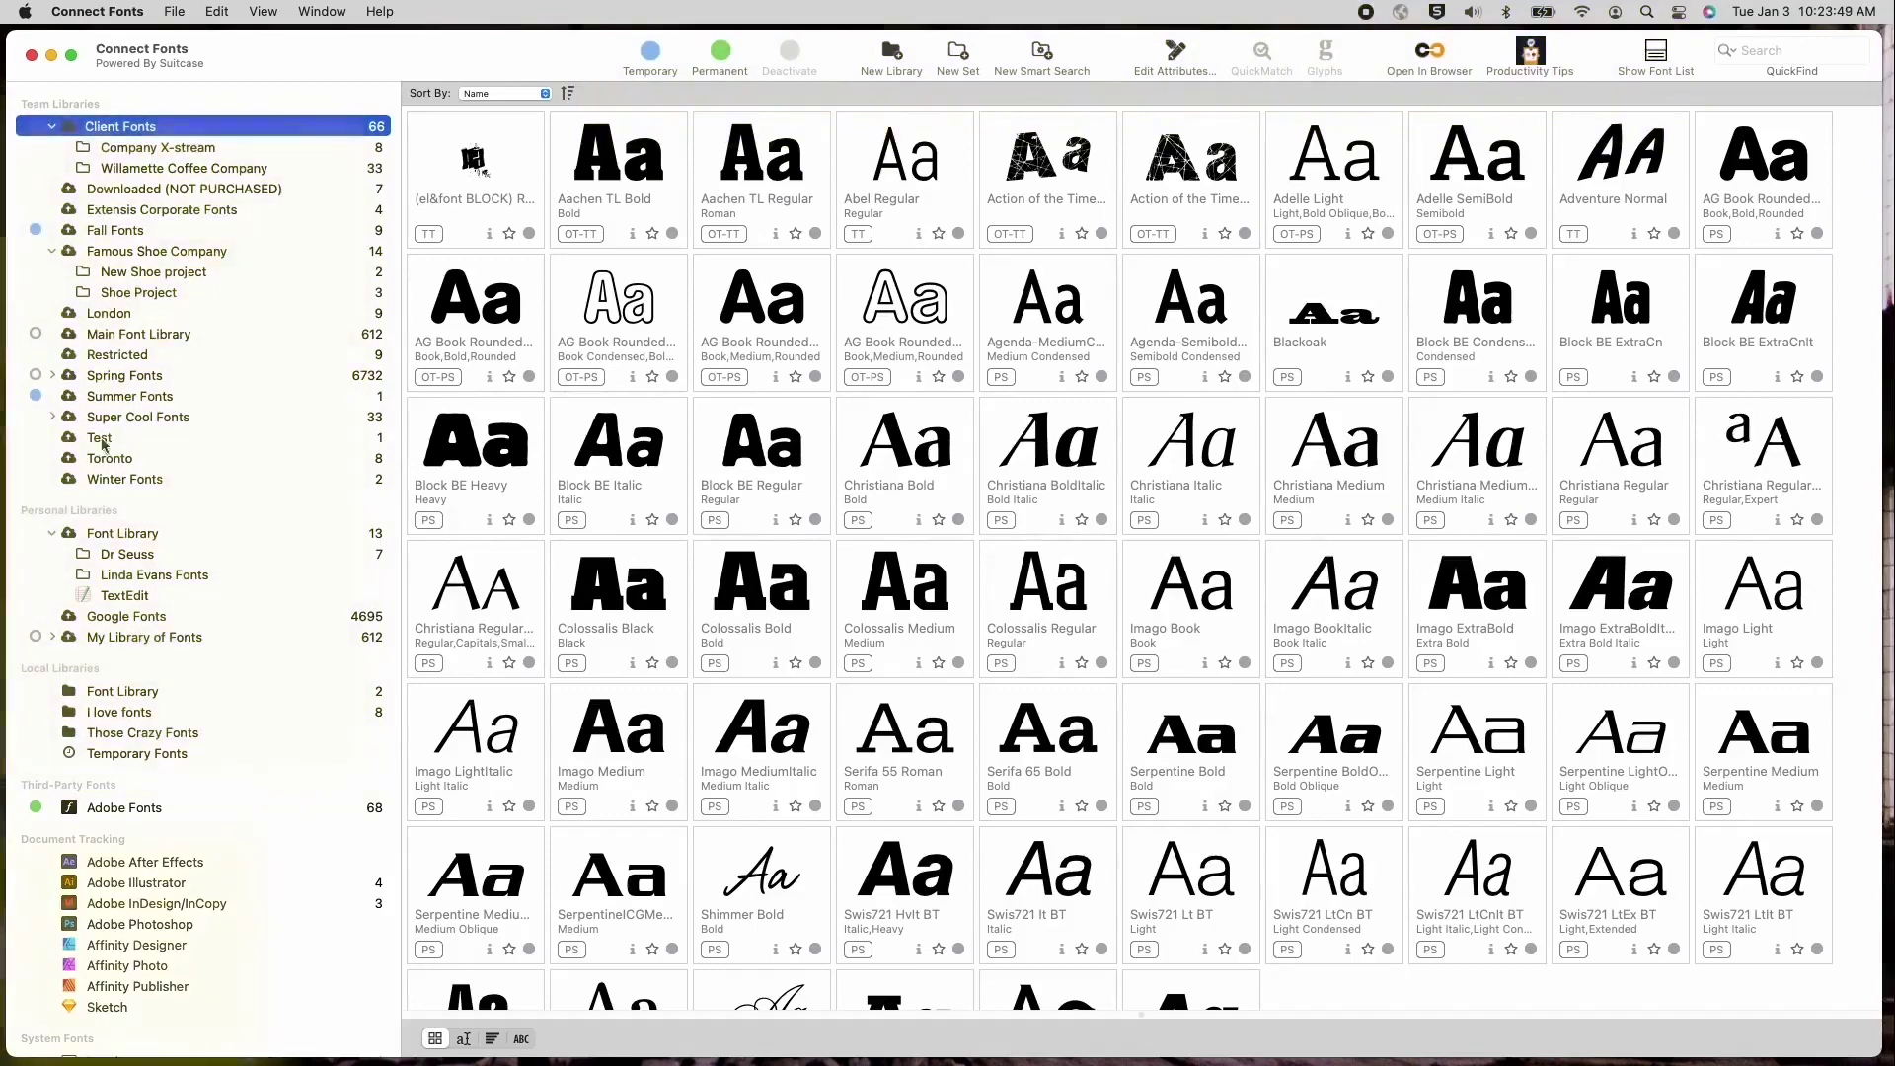
Toggle the font list table off and back on so its name, type, foundry and version columns appear
scroll(145, 895, down, 6)
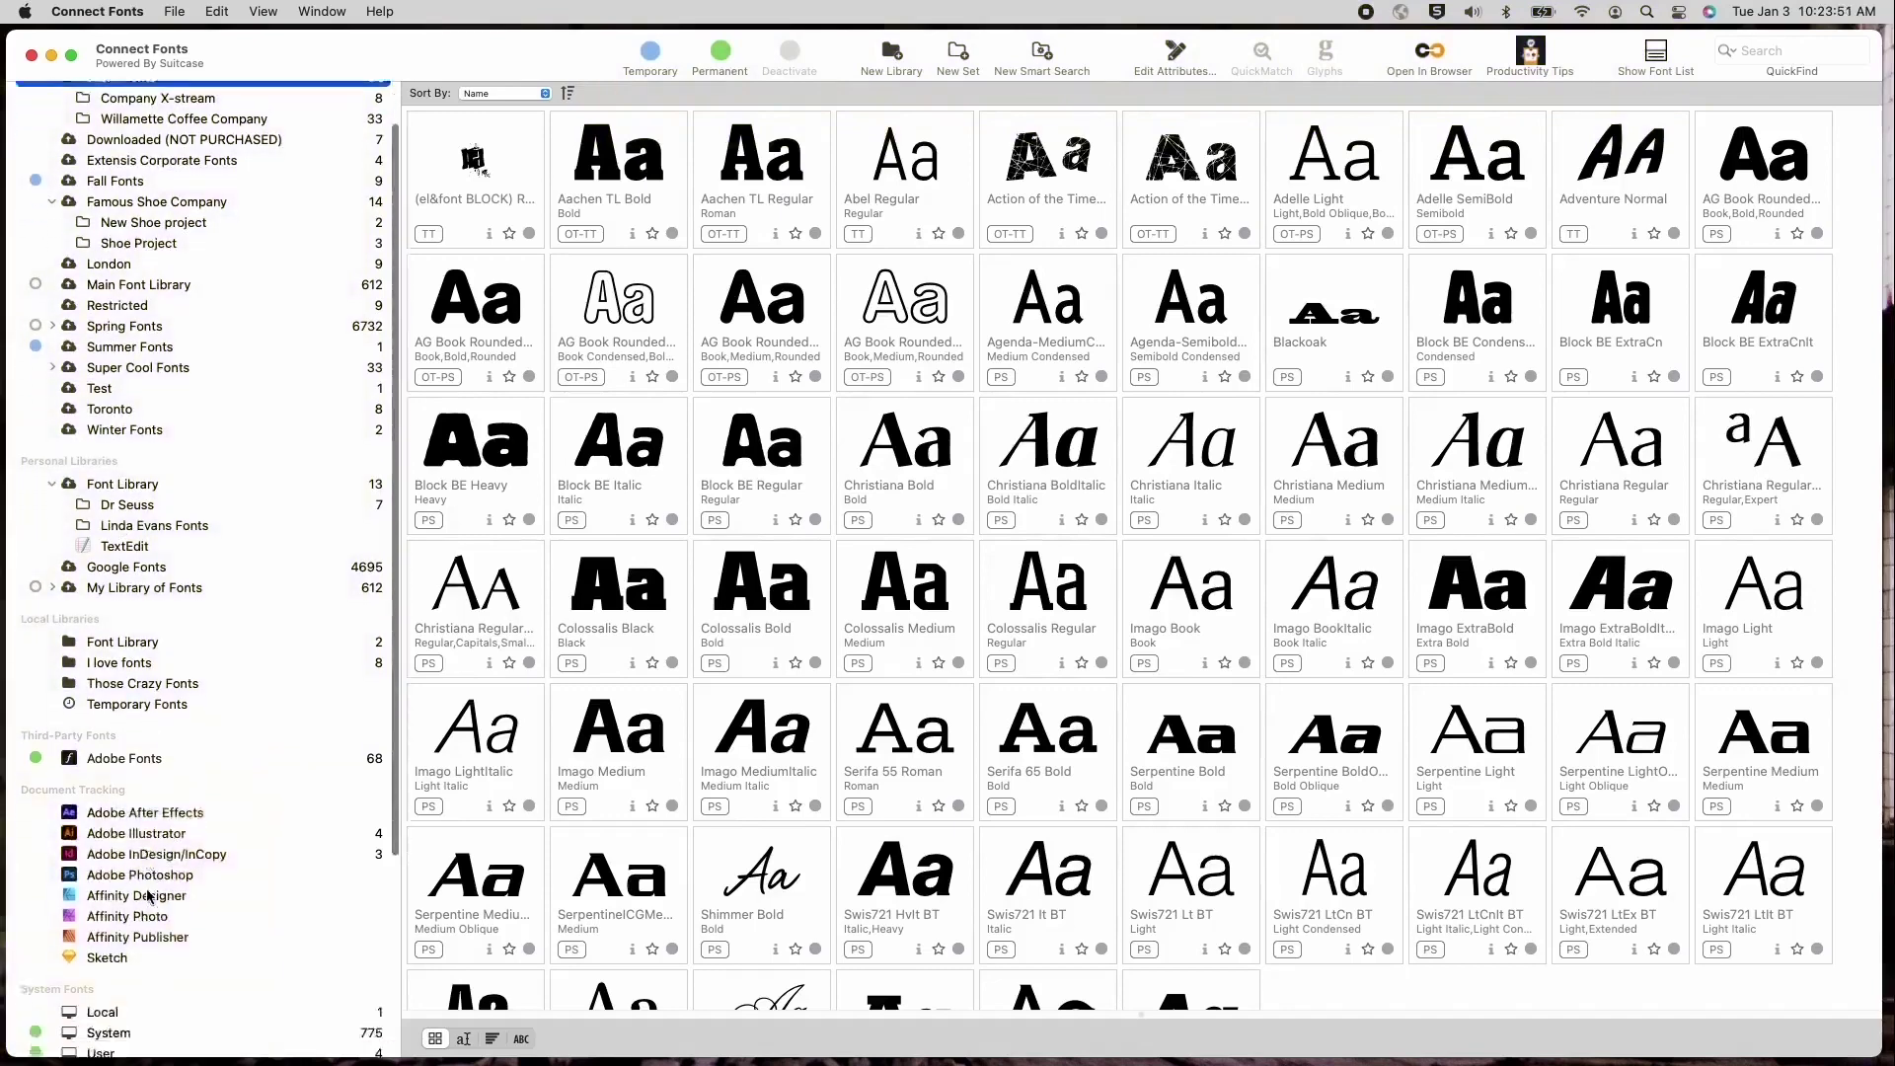
scroll(163, 885, up, 6)
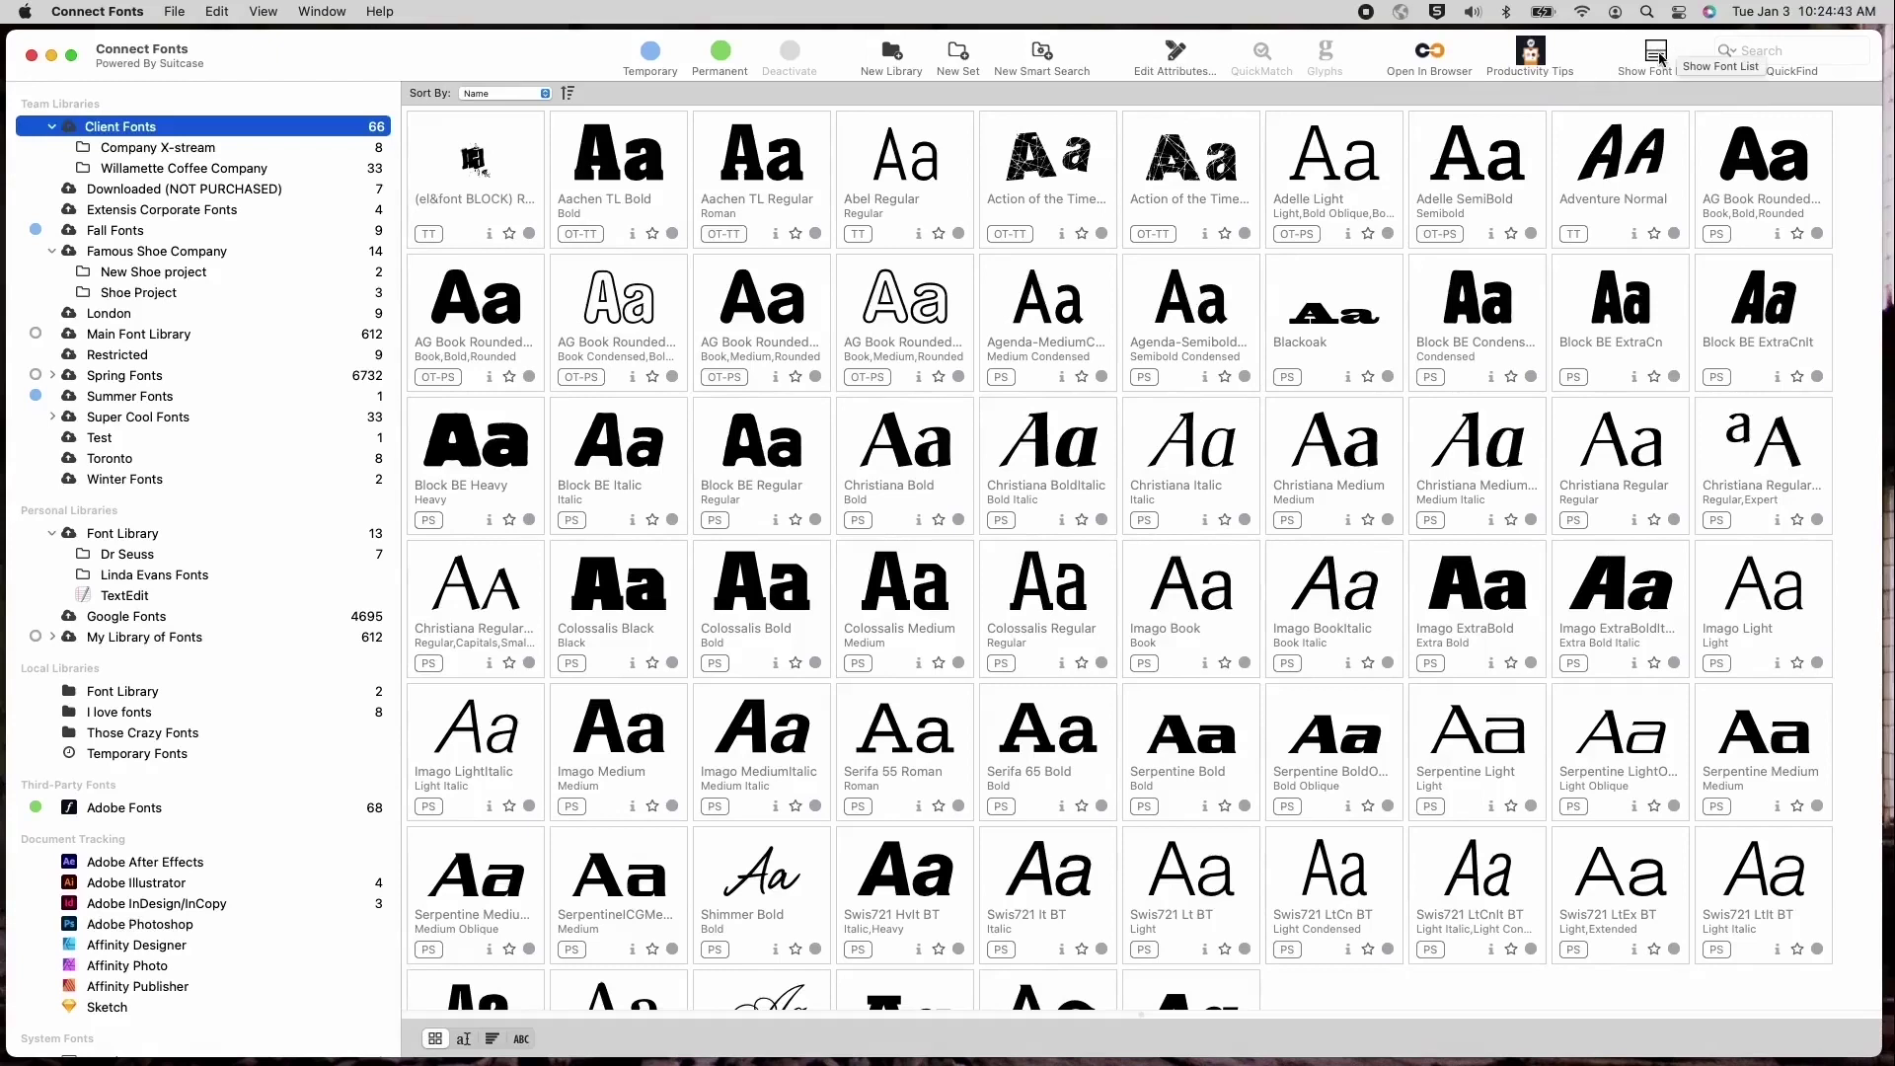
click(1659, 54)
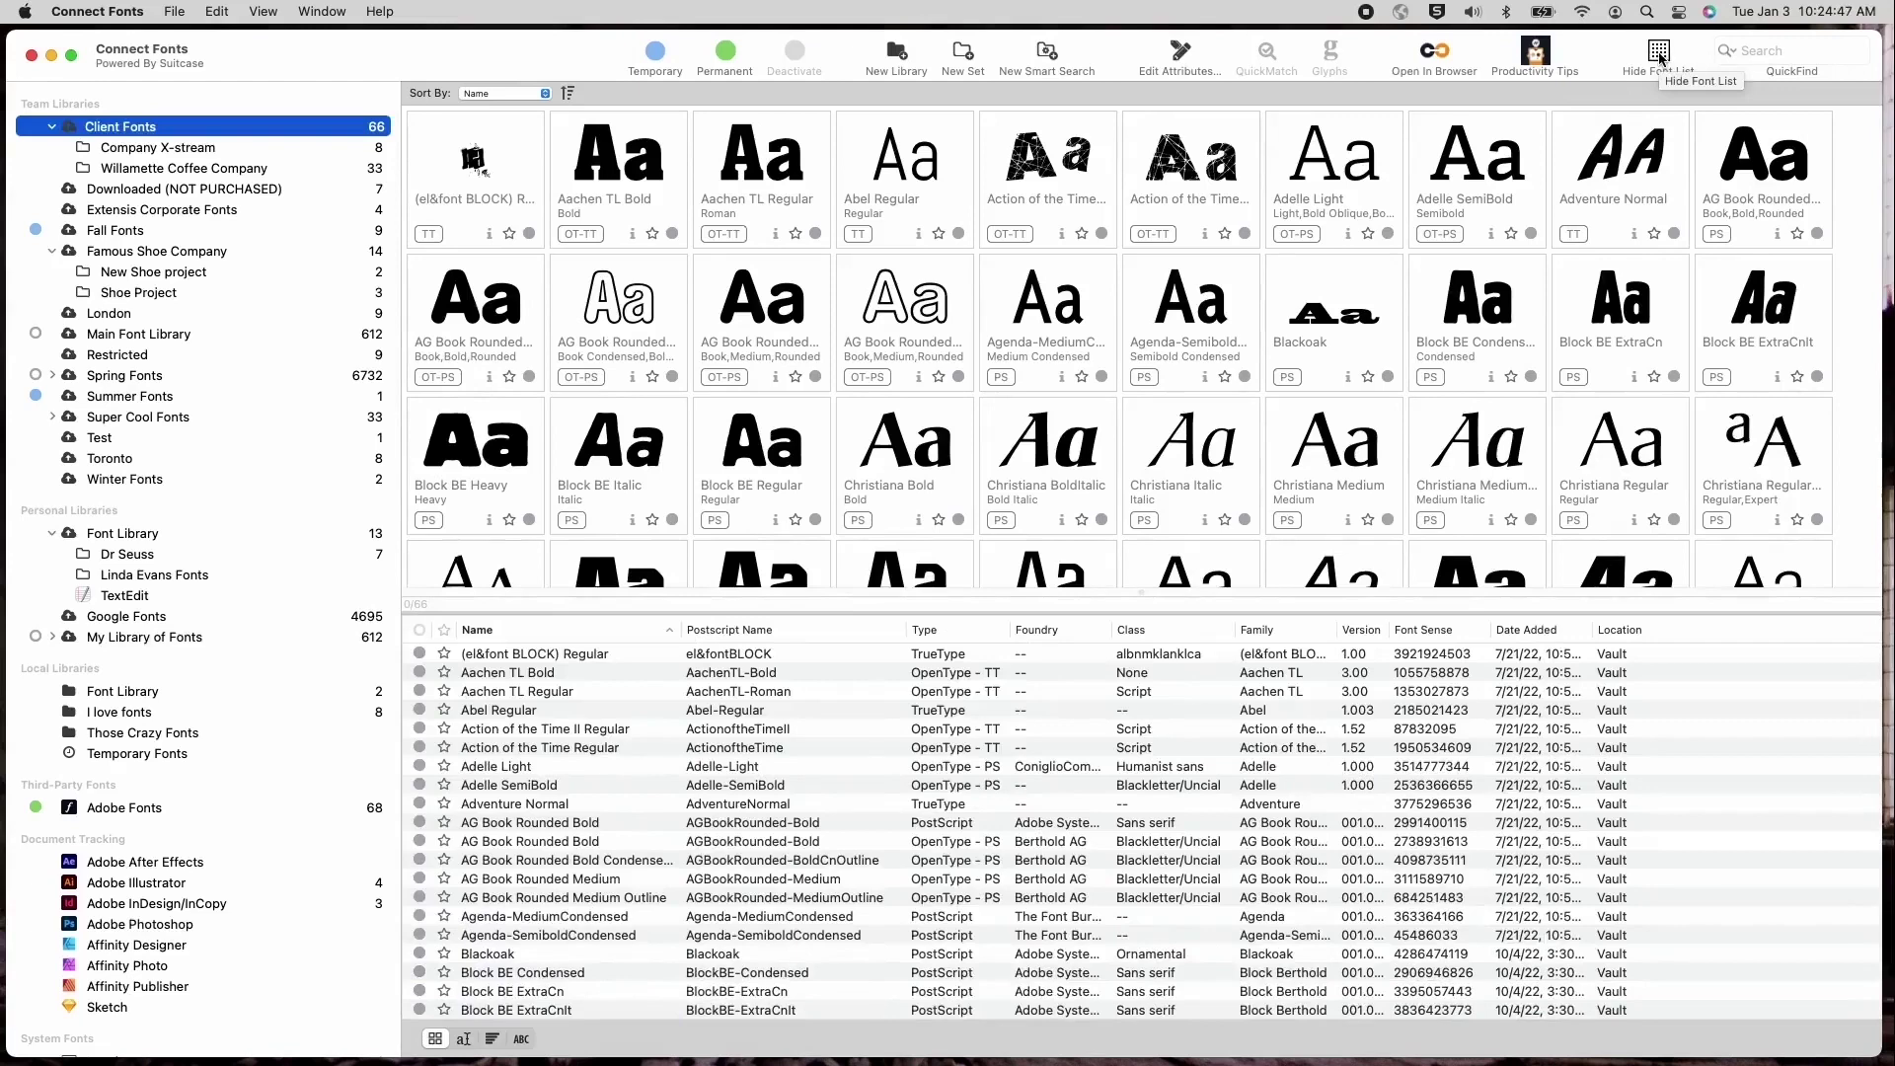
click(1659, 54)
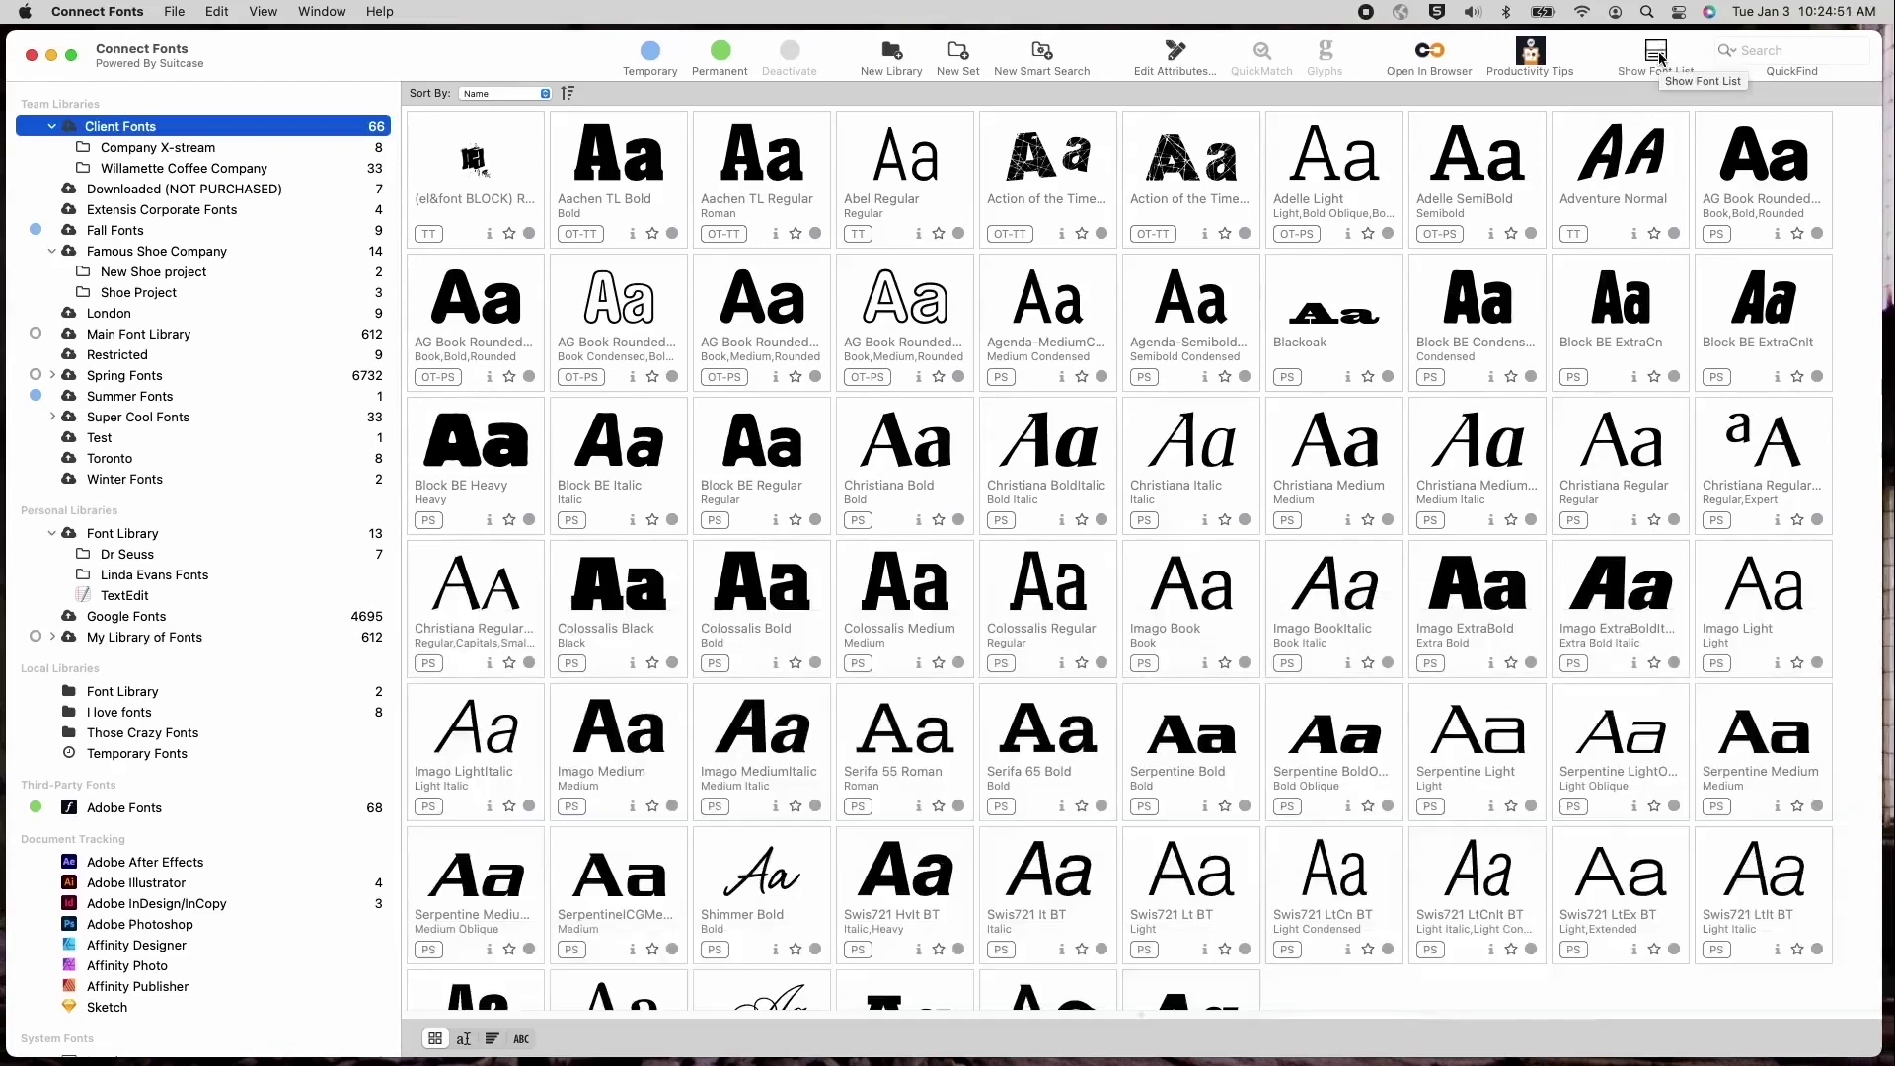
click(1659, 54)
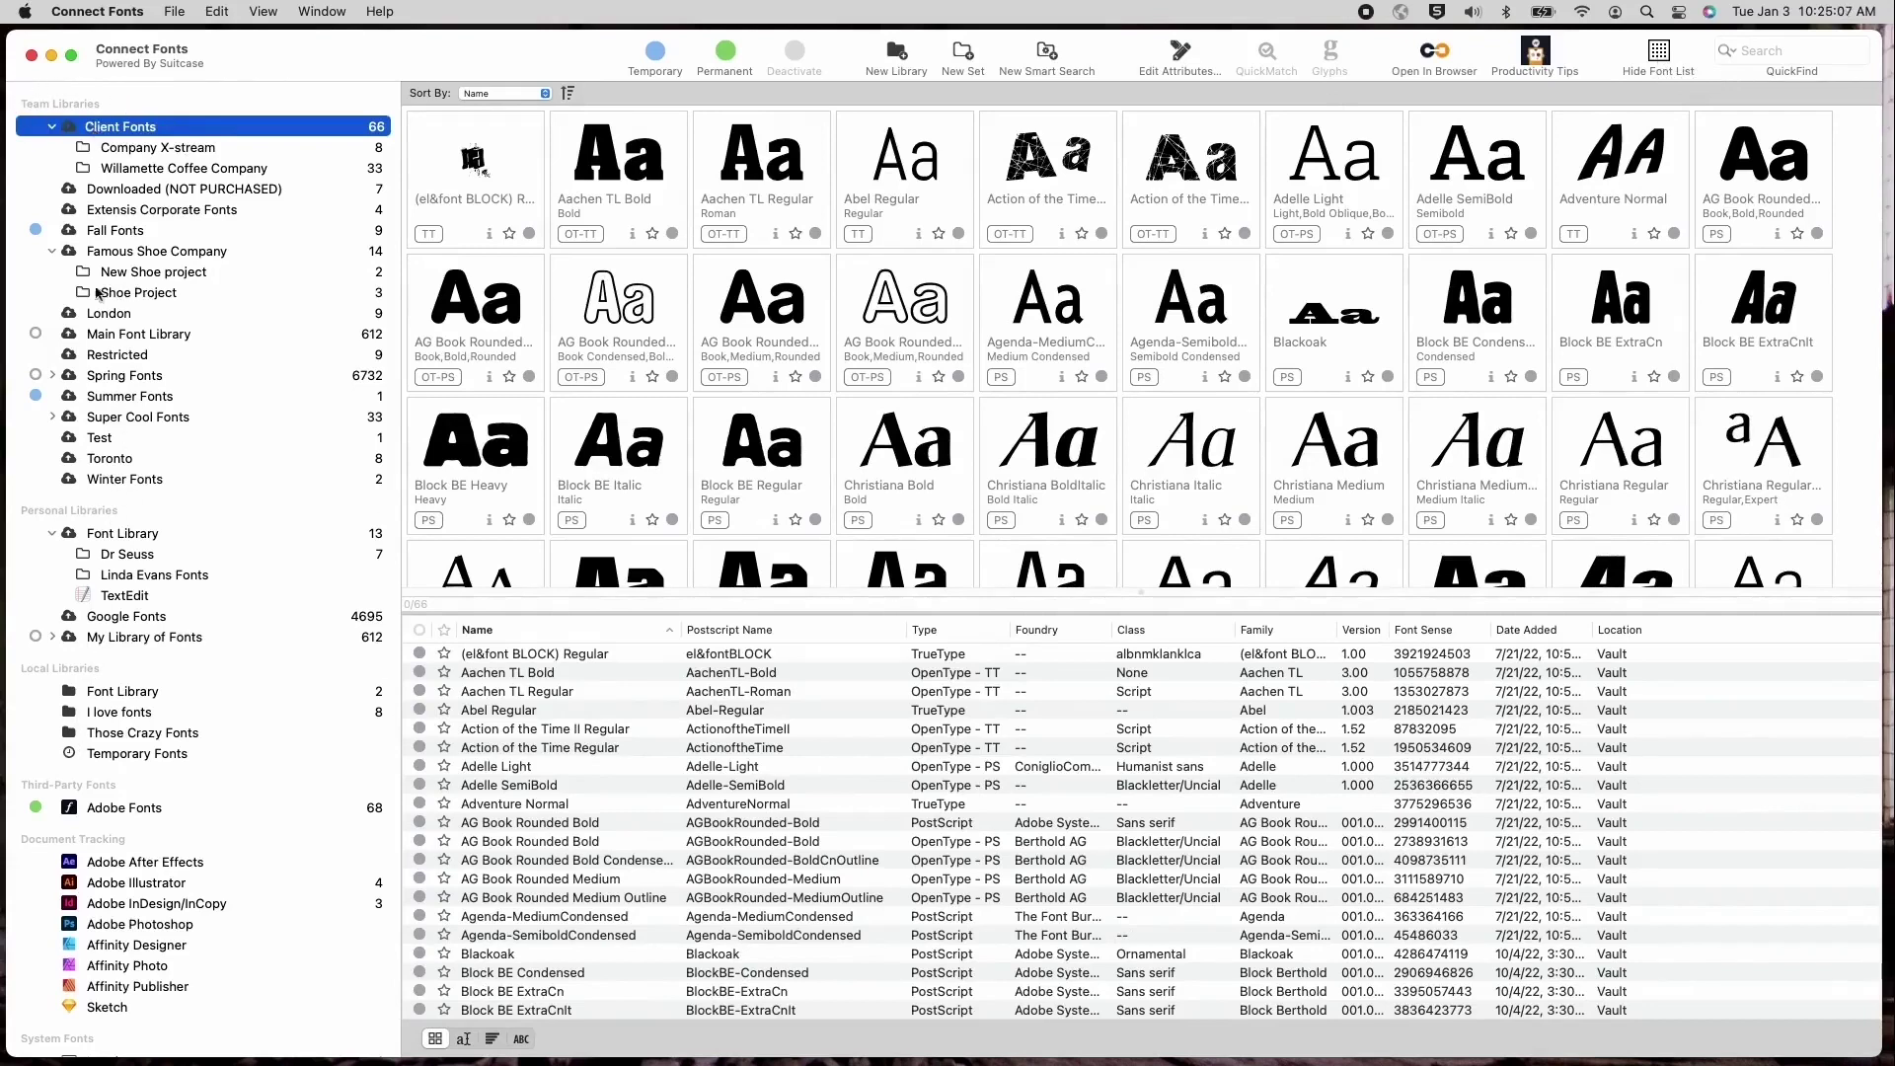
Check the actions available for Font Library, then dismiss the menu
scroll(72, 162, up, 2)
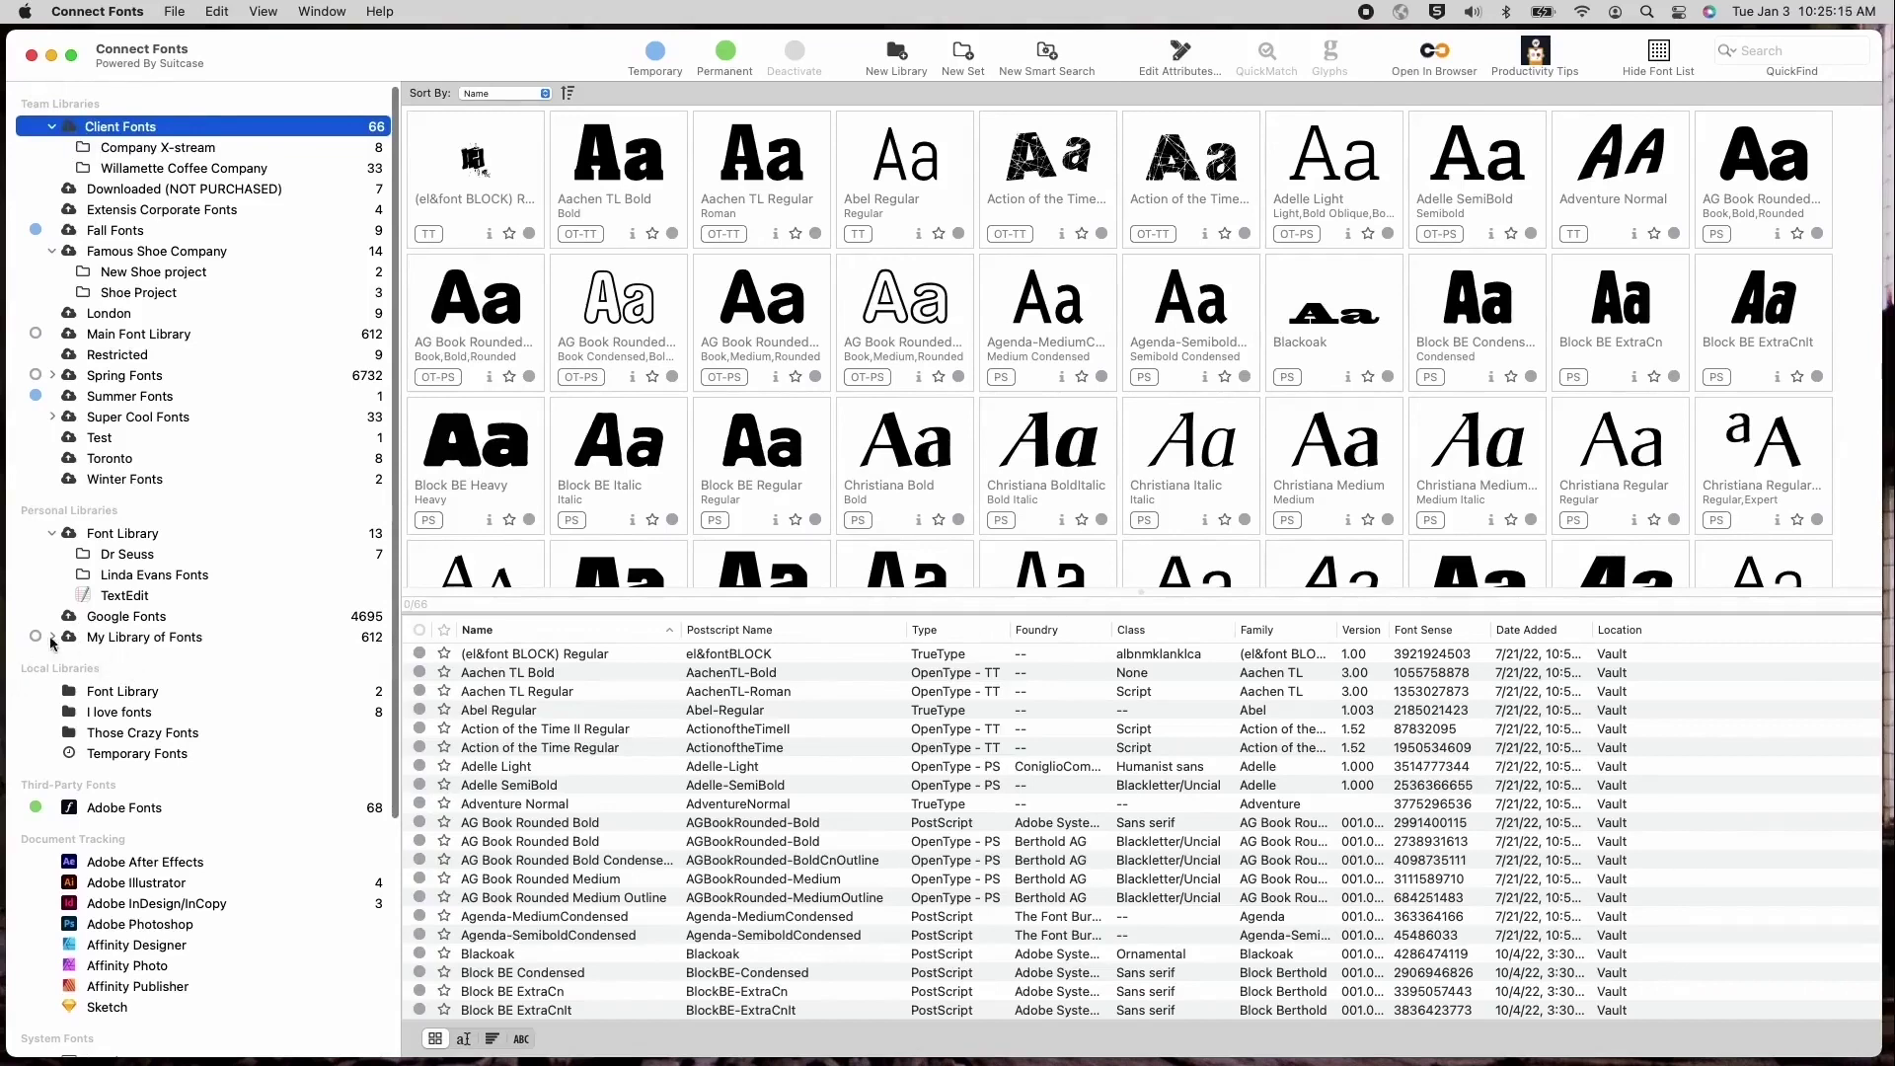
right_click(126, 536)
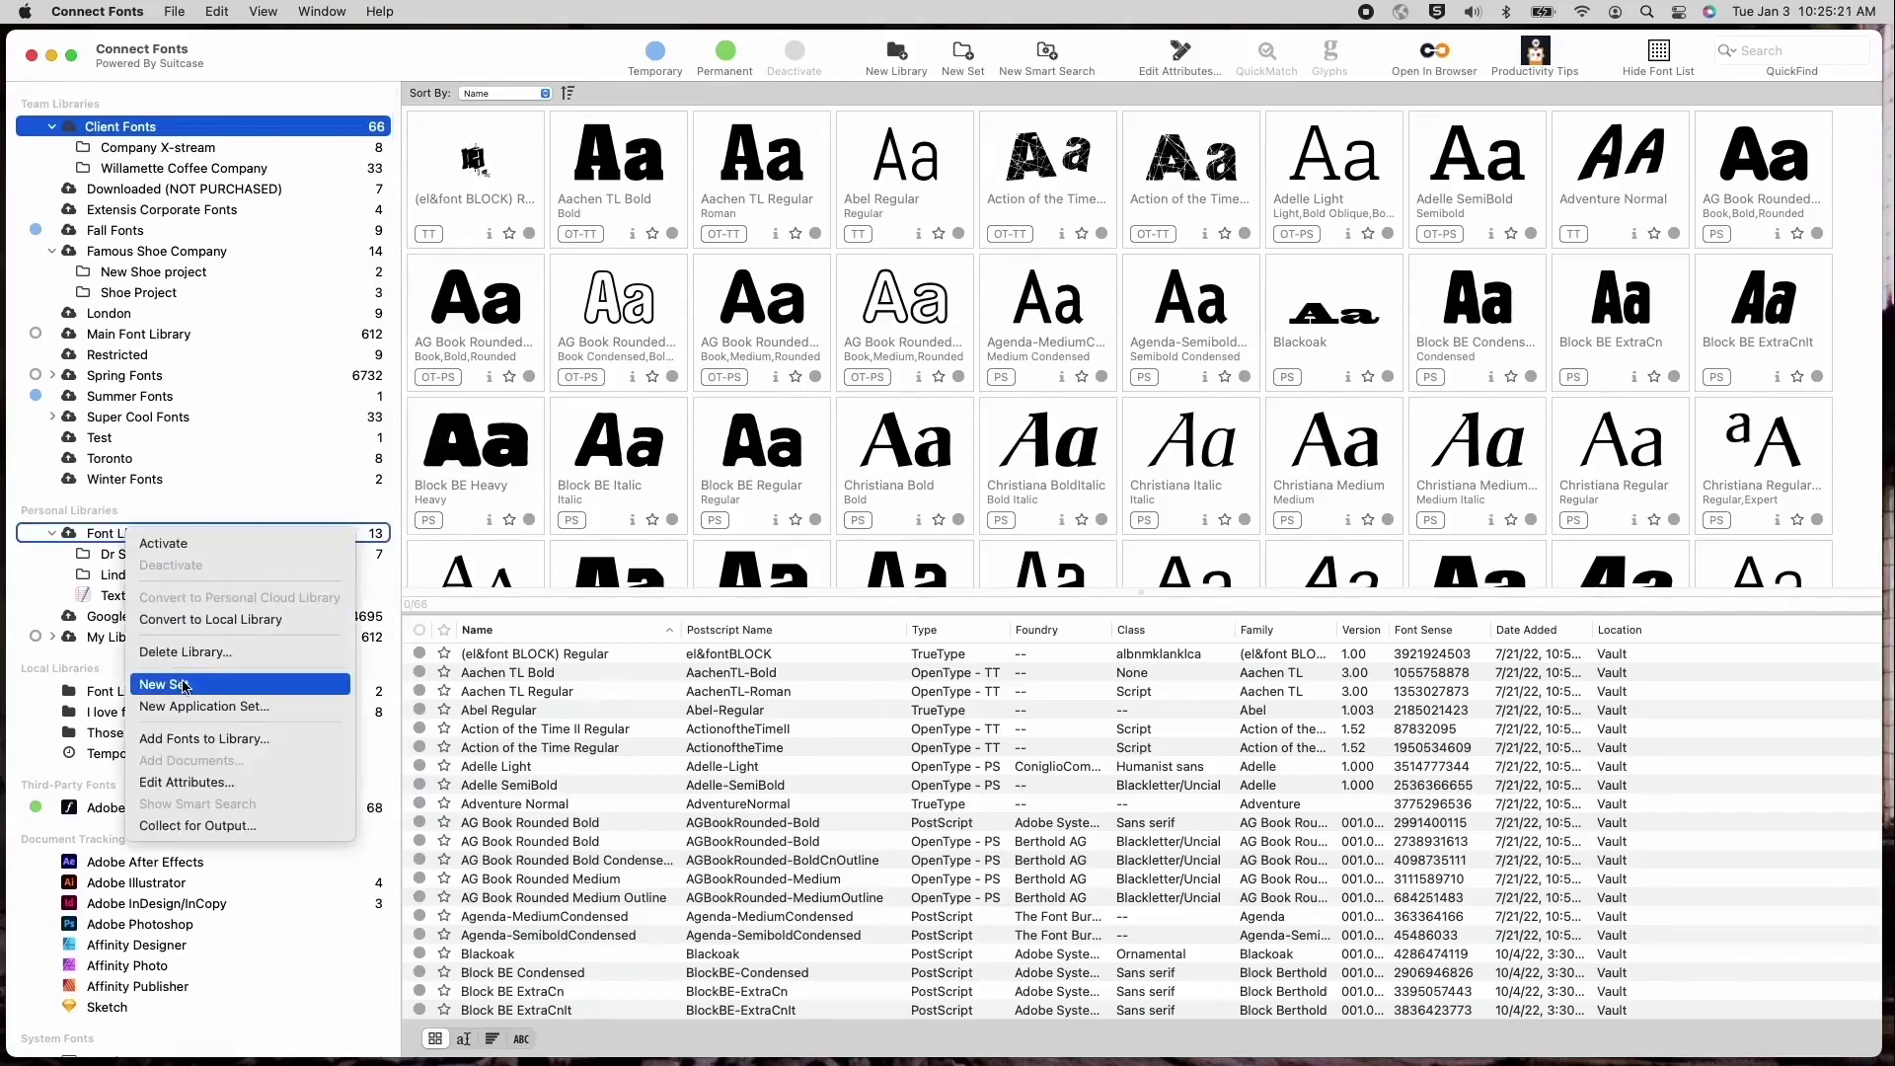
key(Escape)
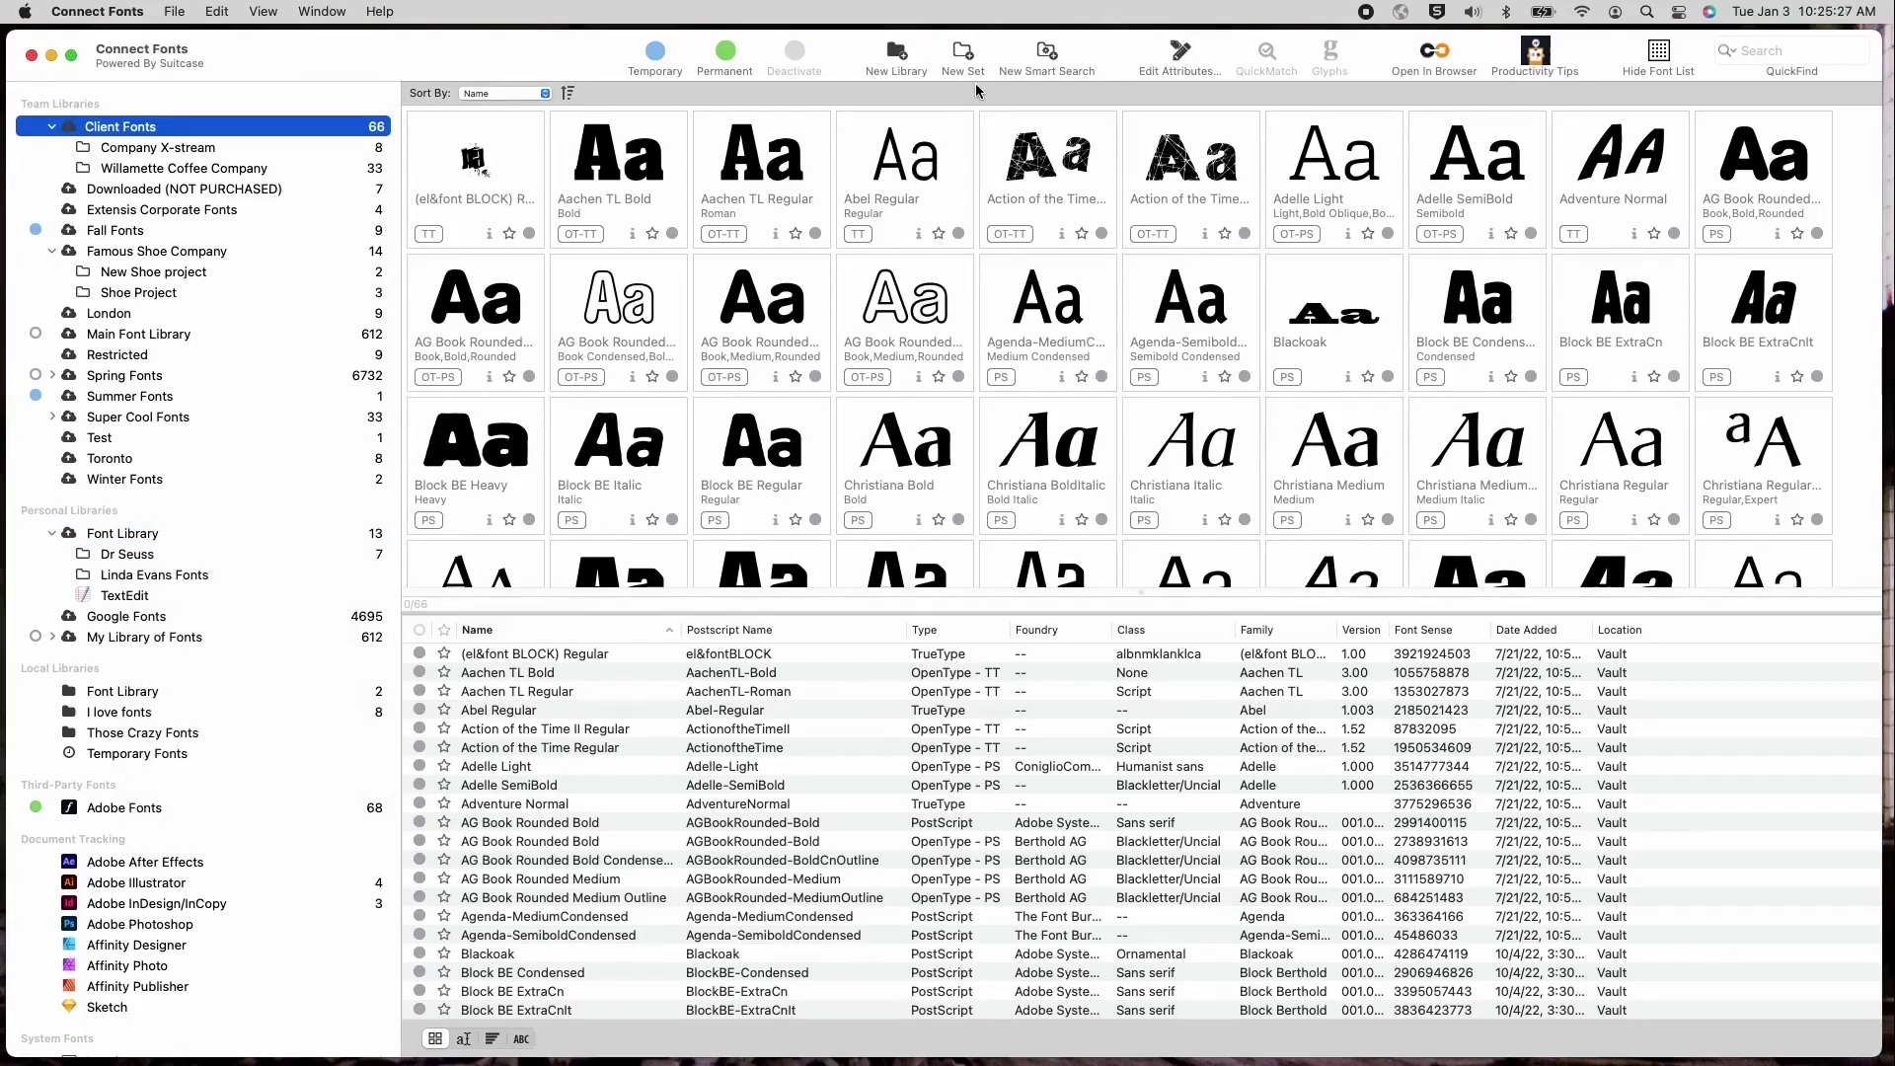
Display the Adobe Fonts library's 68 fonts, mostly Minion Pro styles
scroll(198, 585, down, 3)
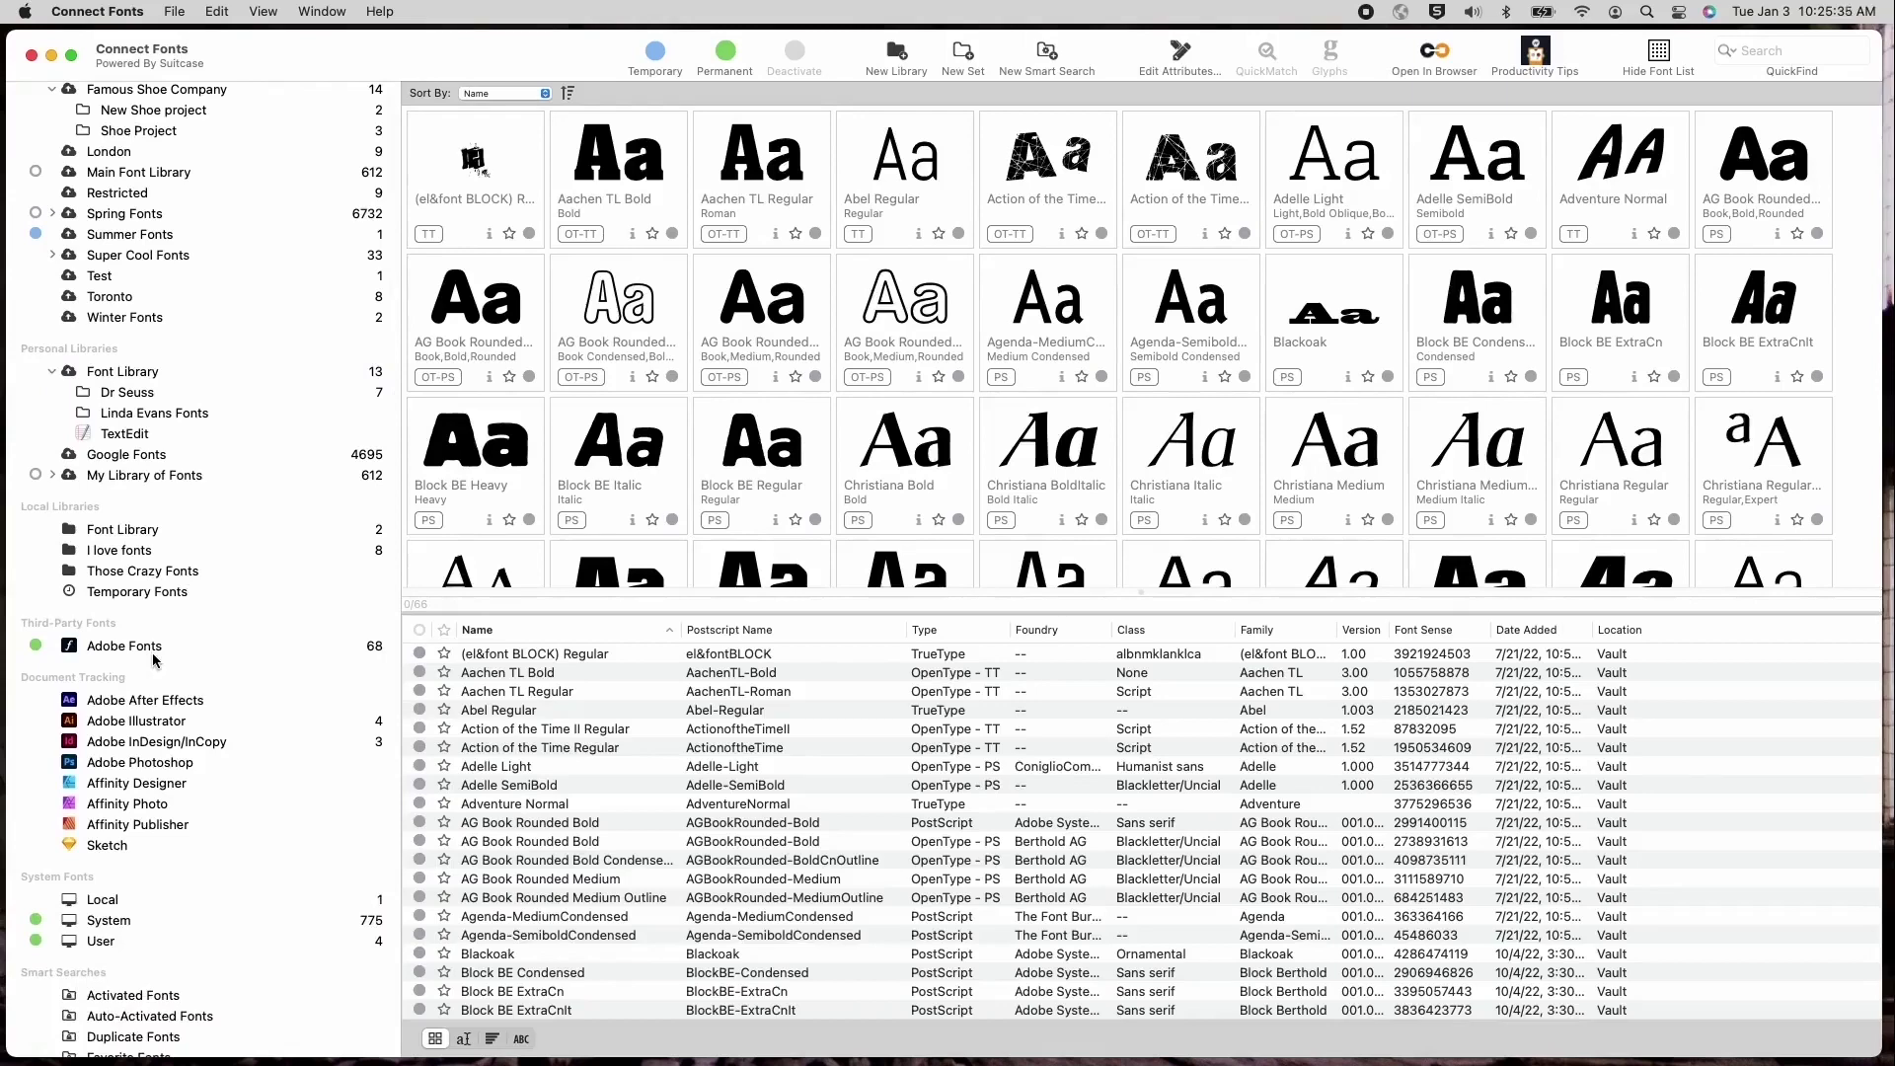
scroll(153, 661, up, 5)
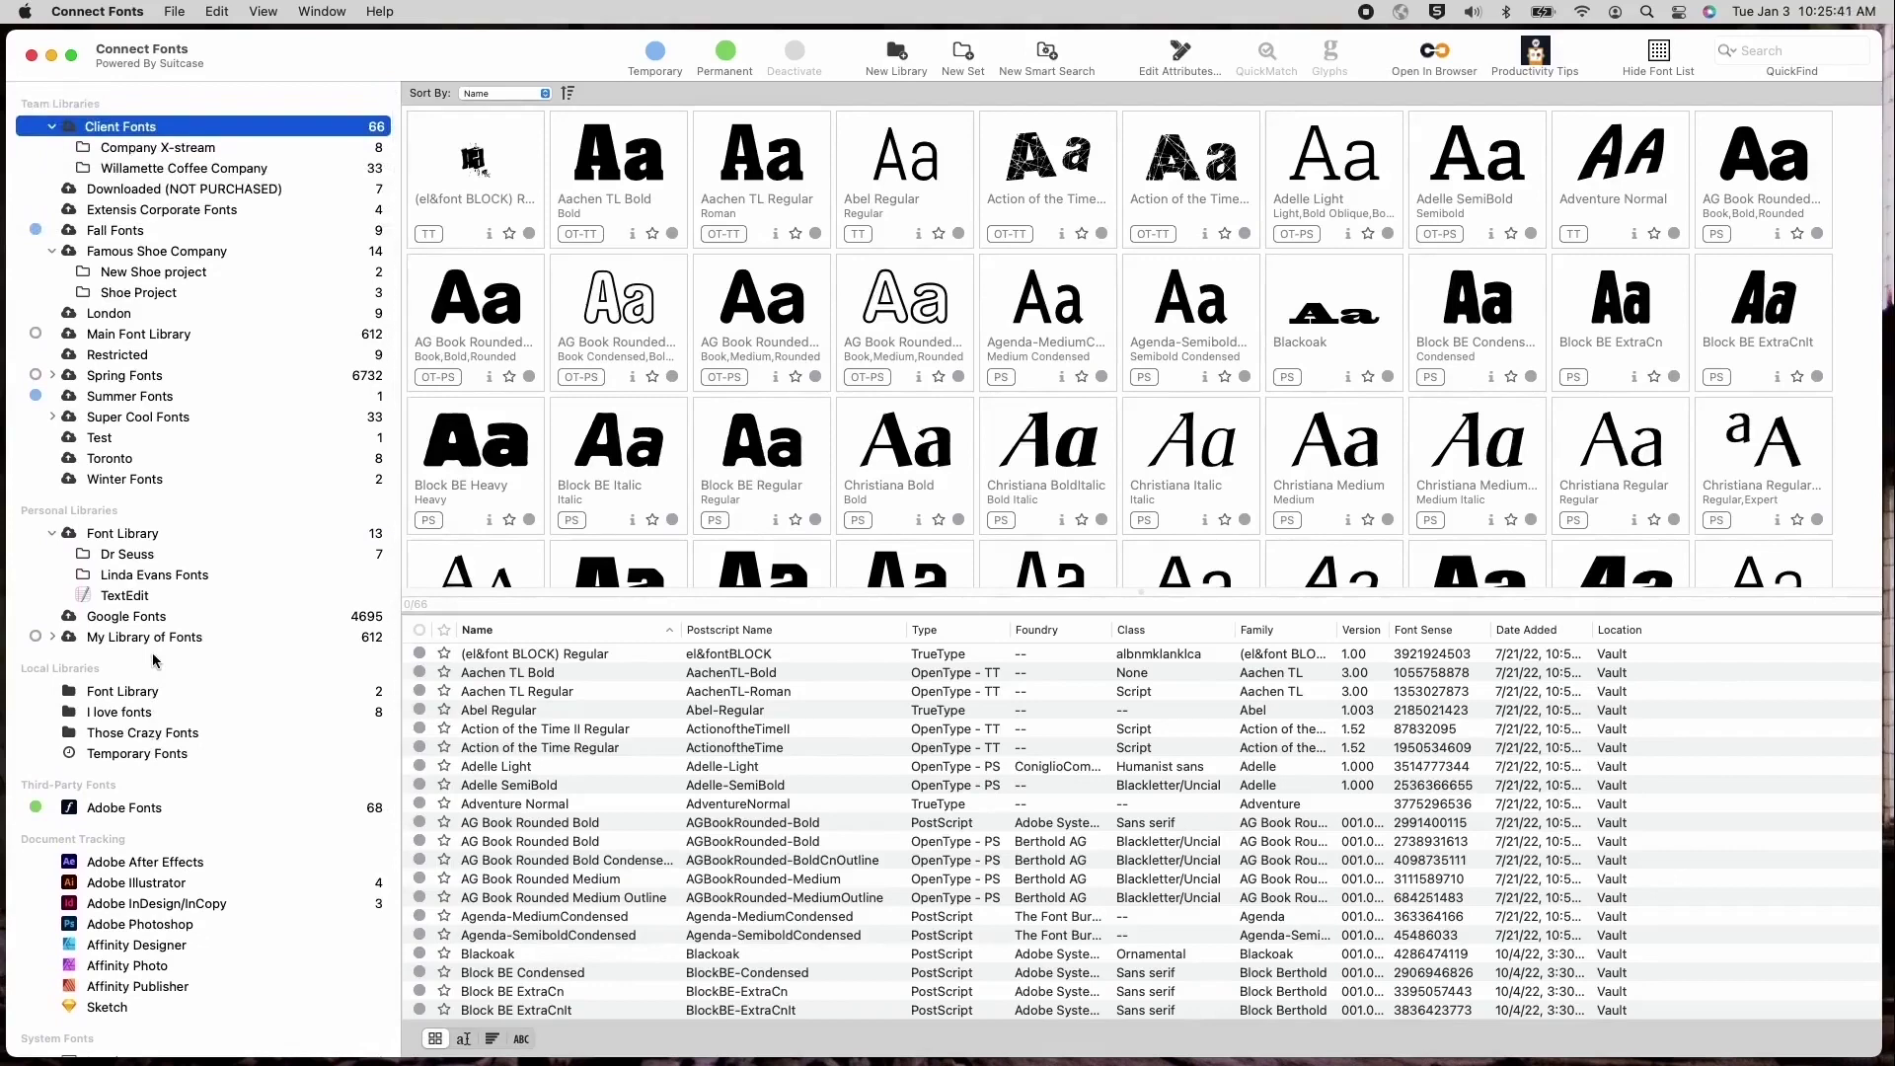
click(161, 808)
scroll(164, 813, down, 1)
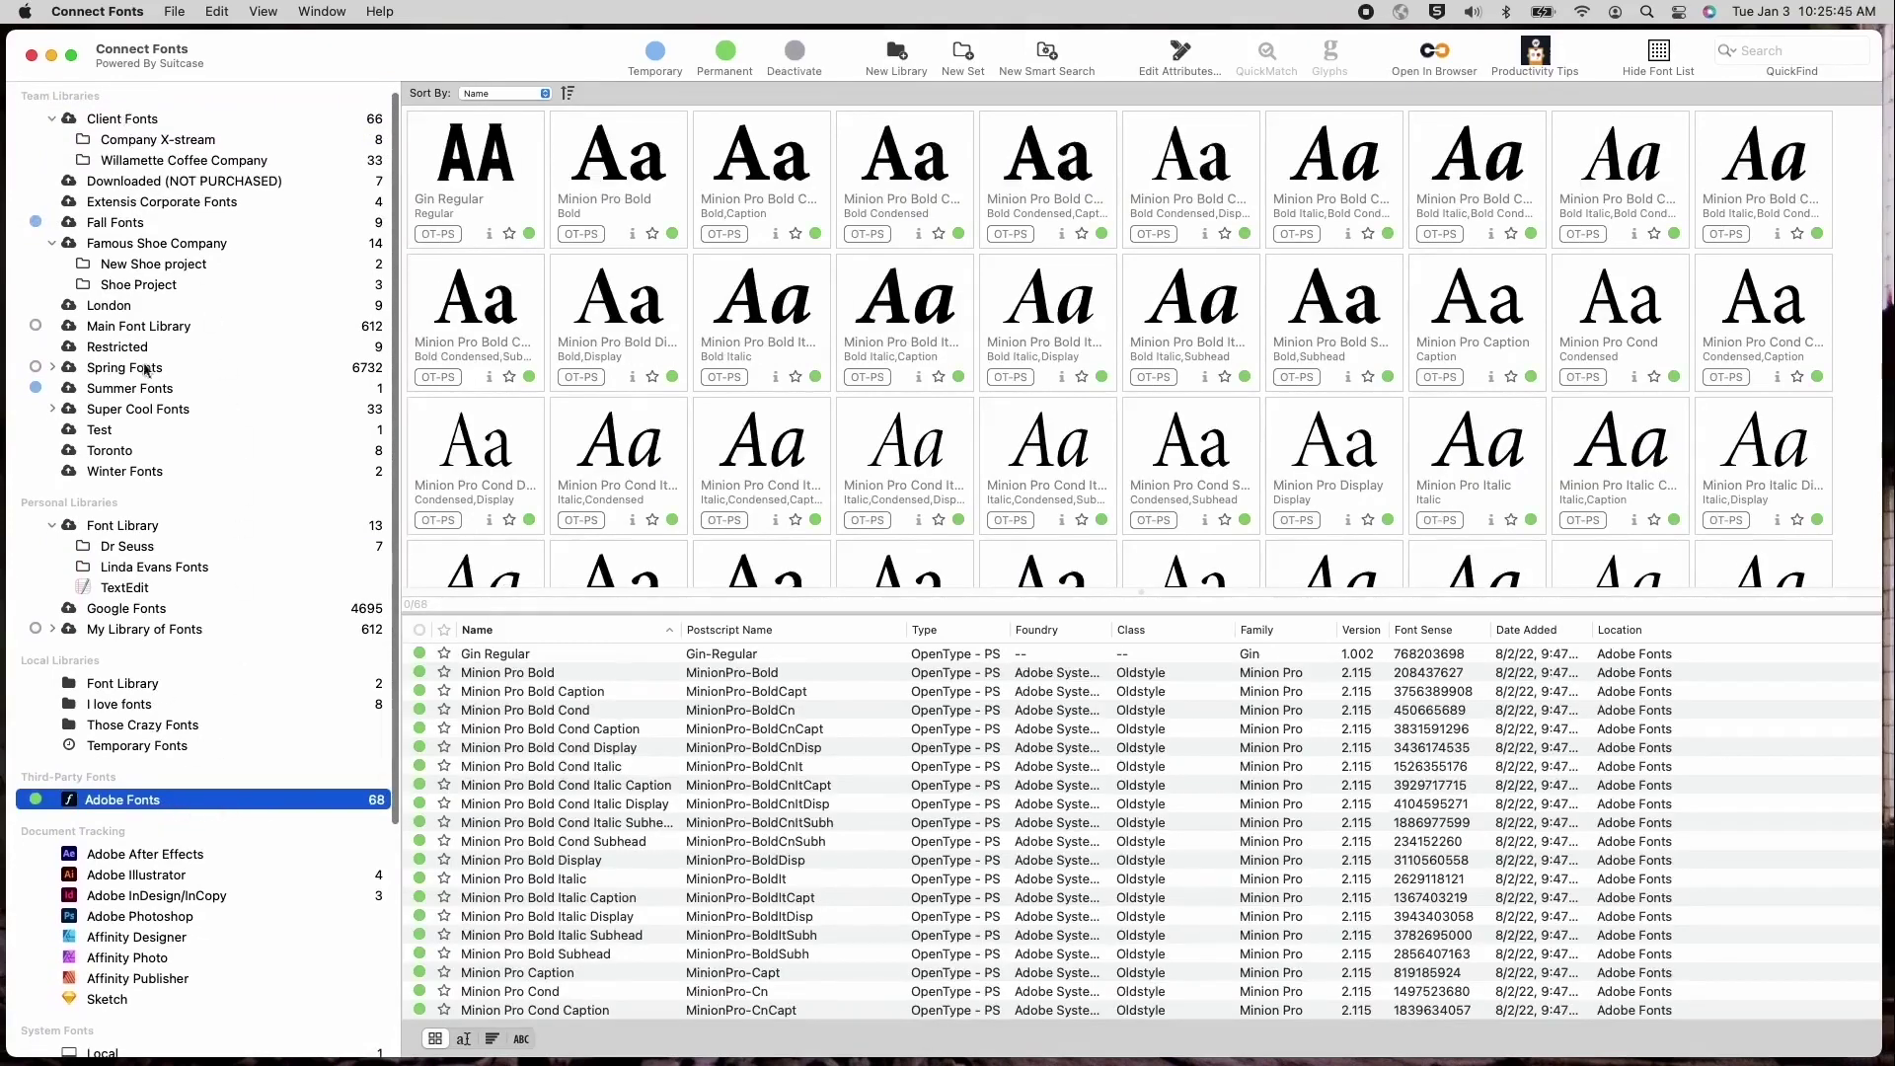
scroll(206, 707, down, 5)
scroll(205, 706, down, 1)
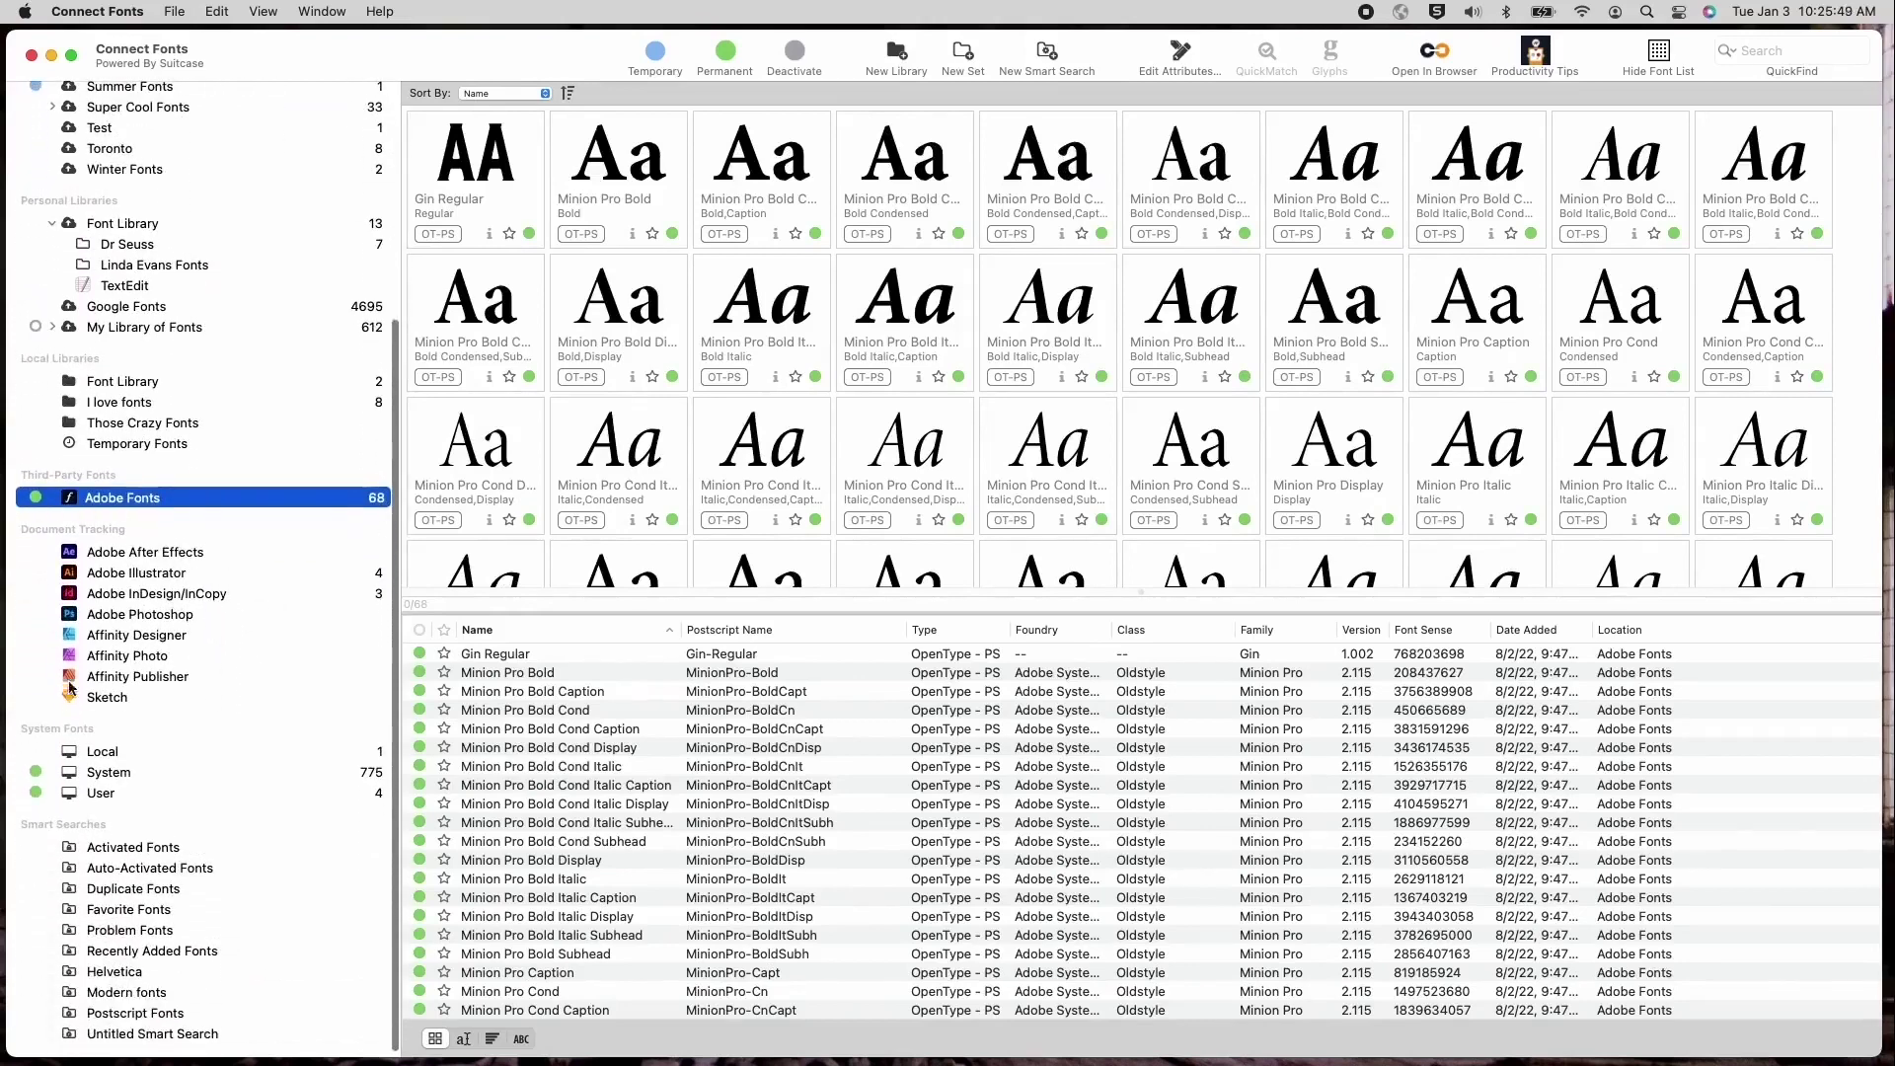
Check which fonts the tracked AdobeStock template and WCR-Menu.ai documents use
click(163, 576)
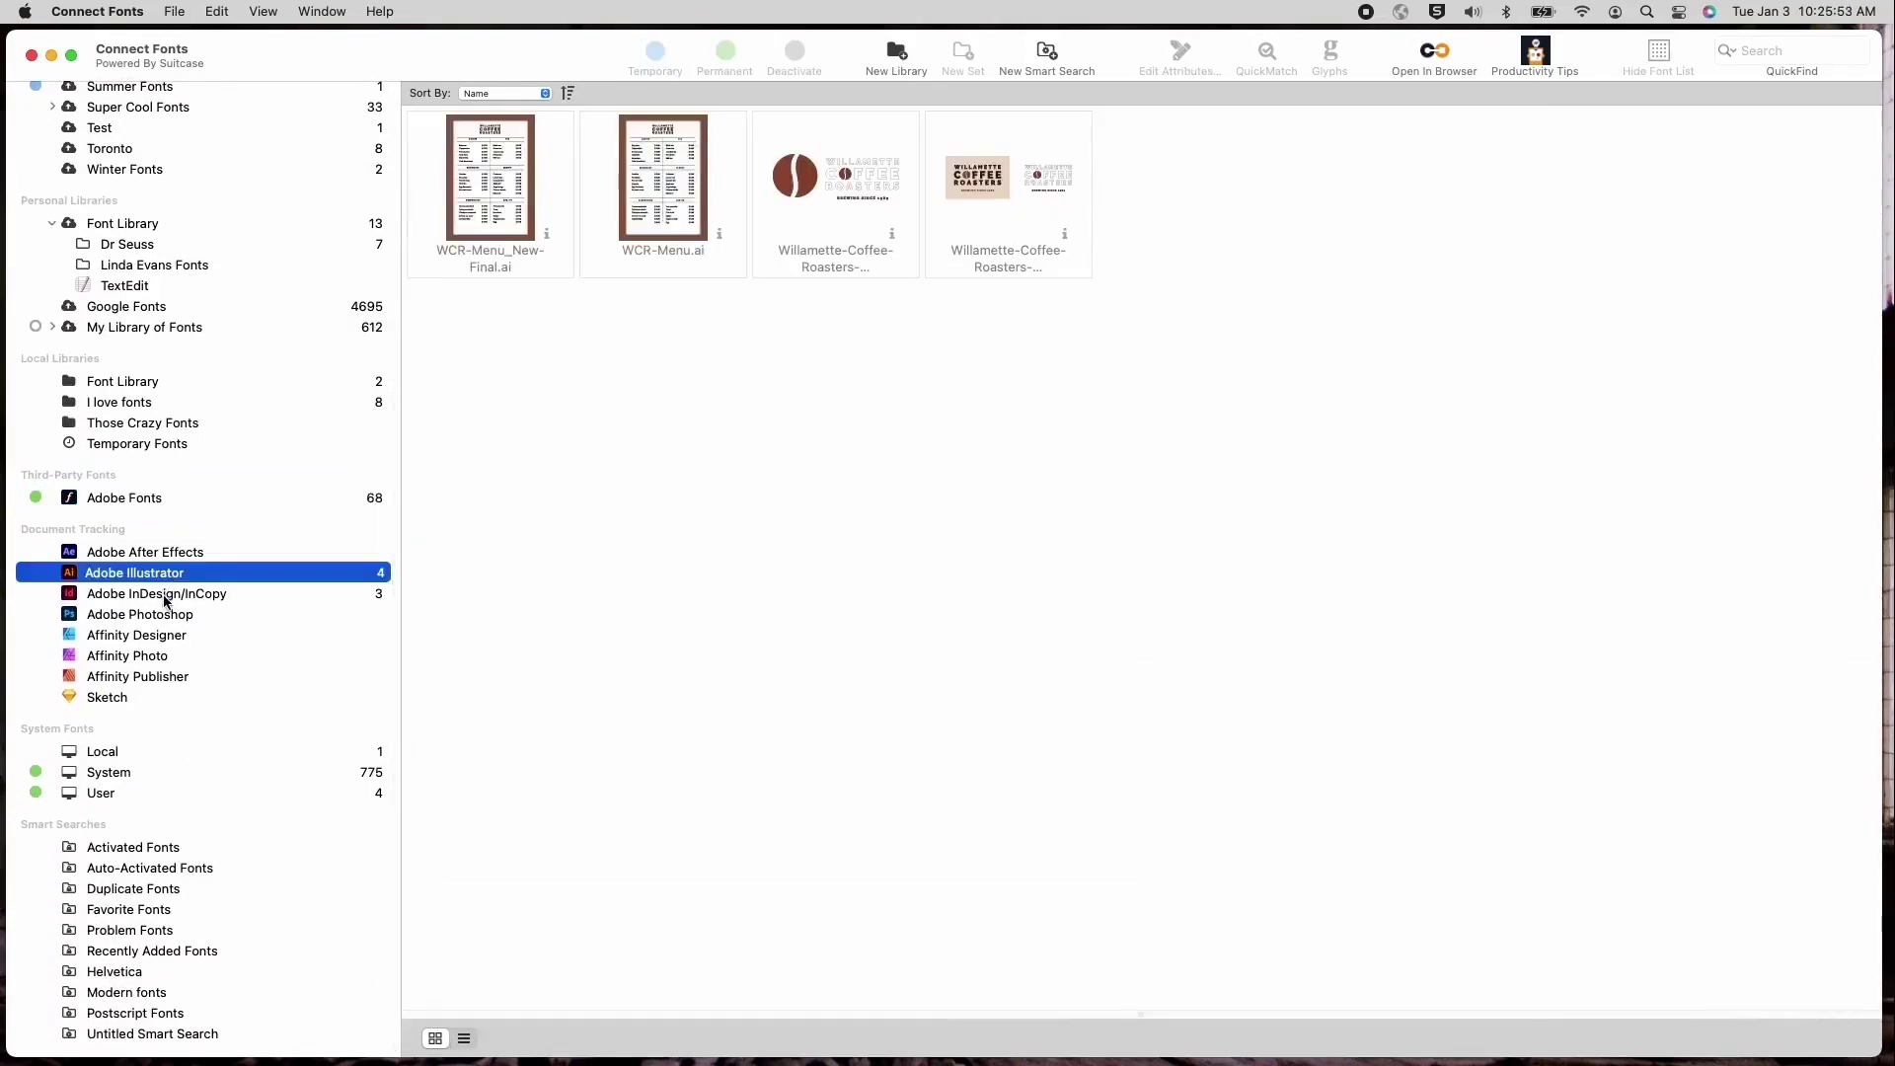
click(164, 596)
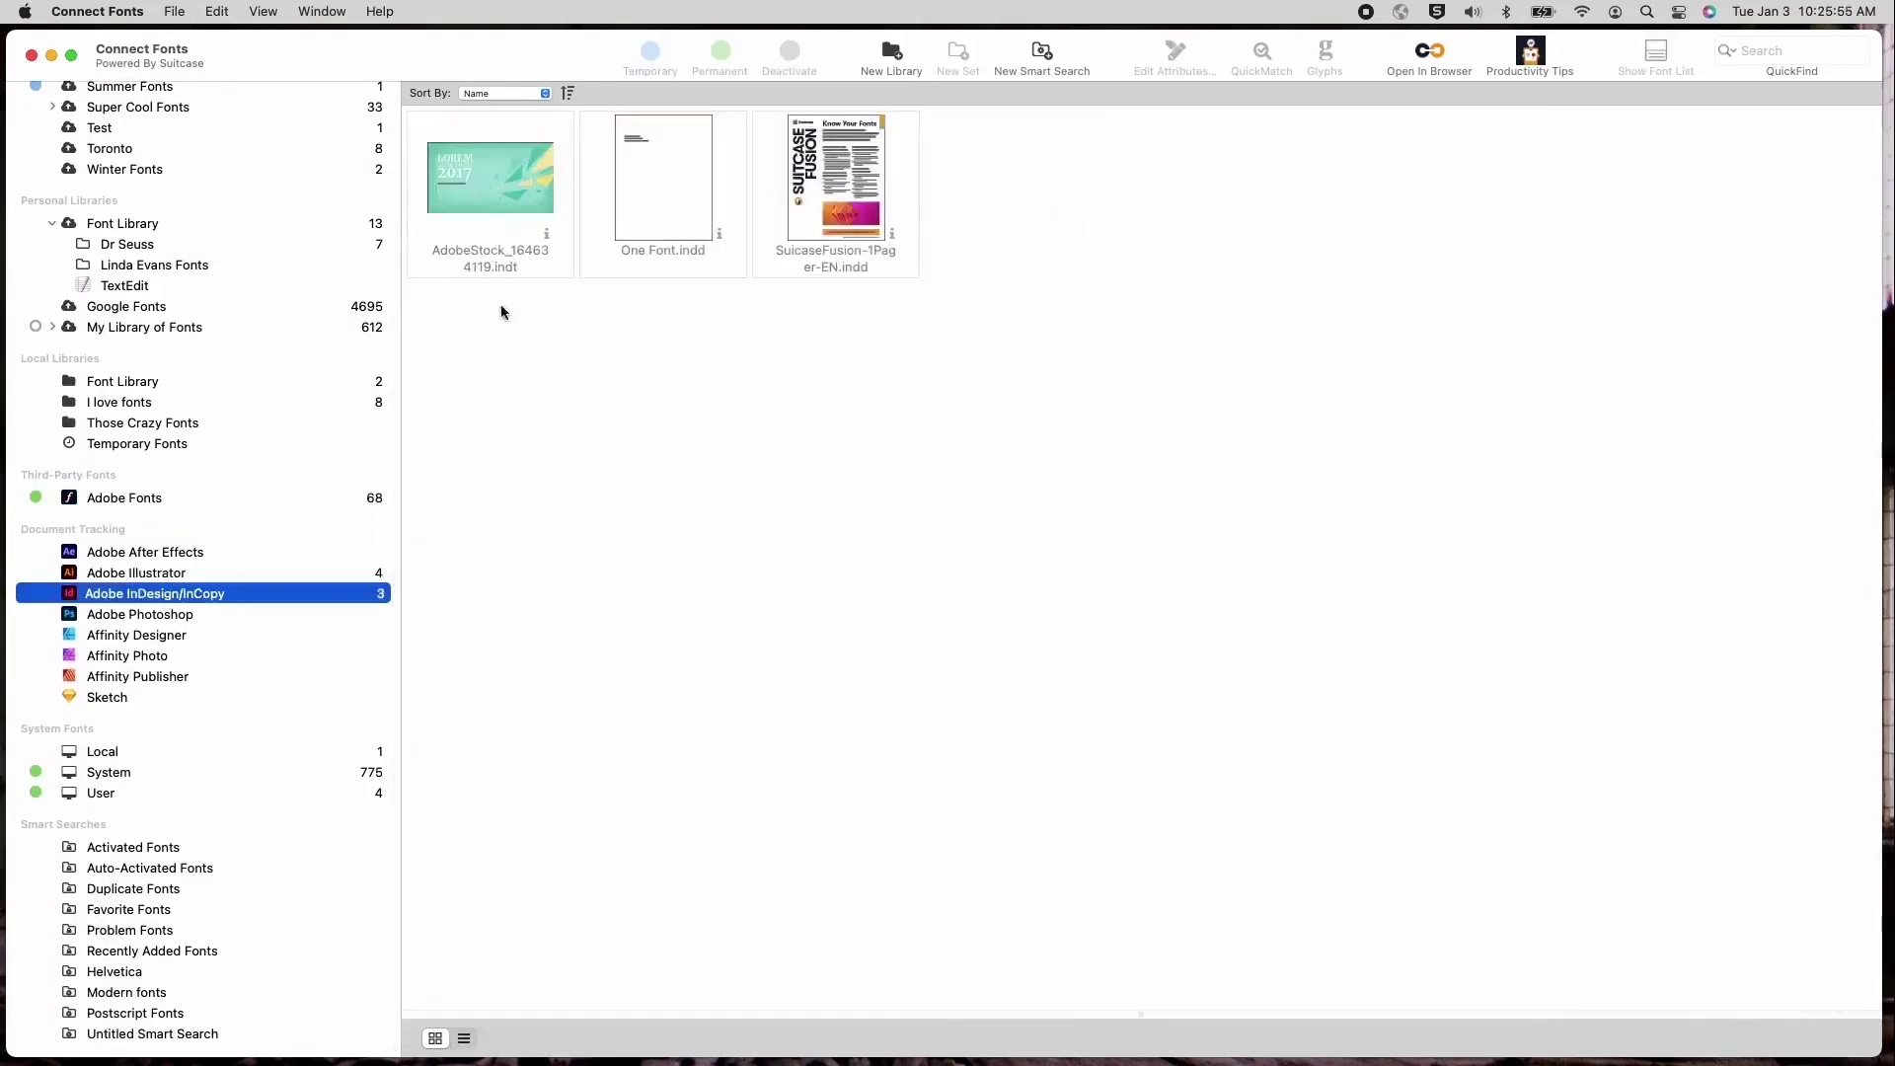
click(547, 237)
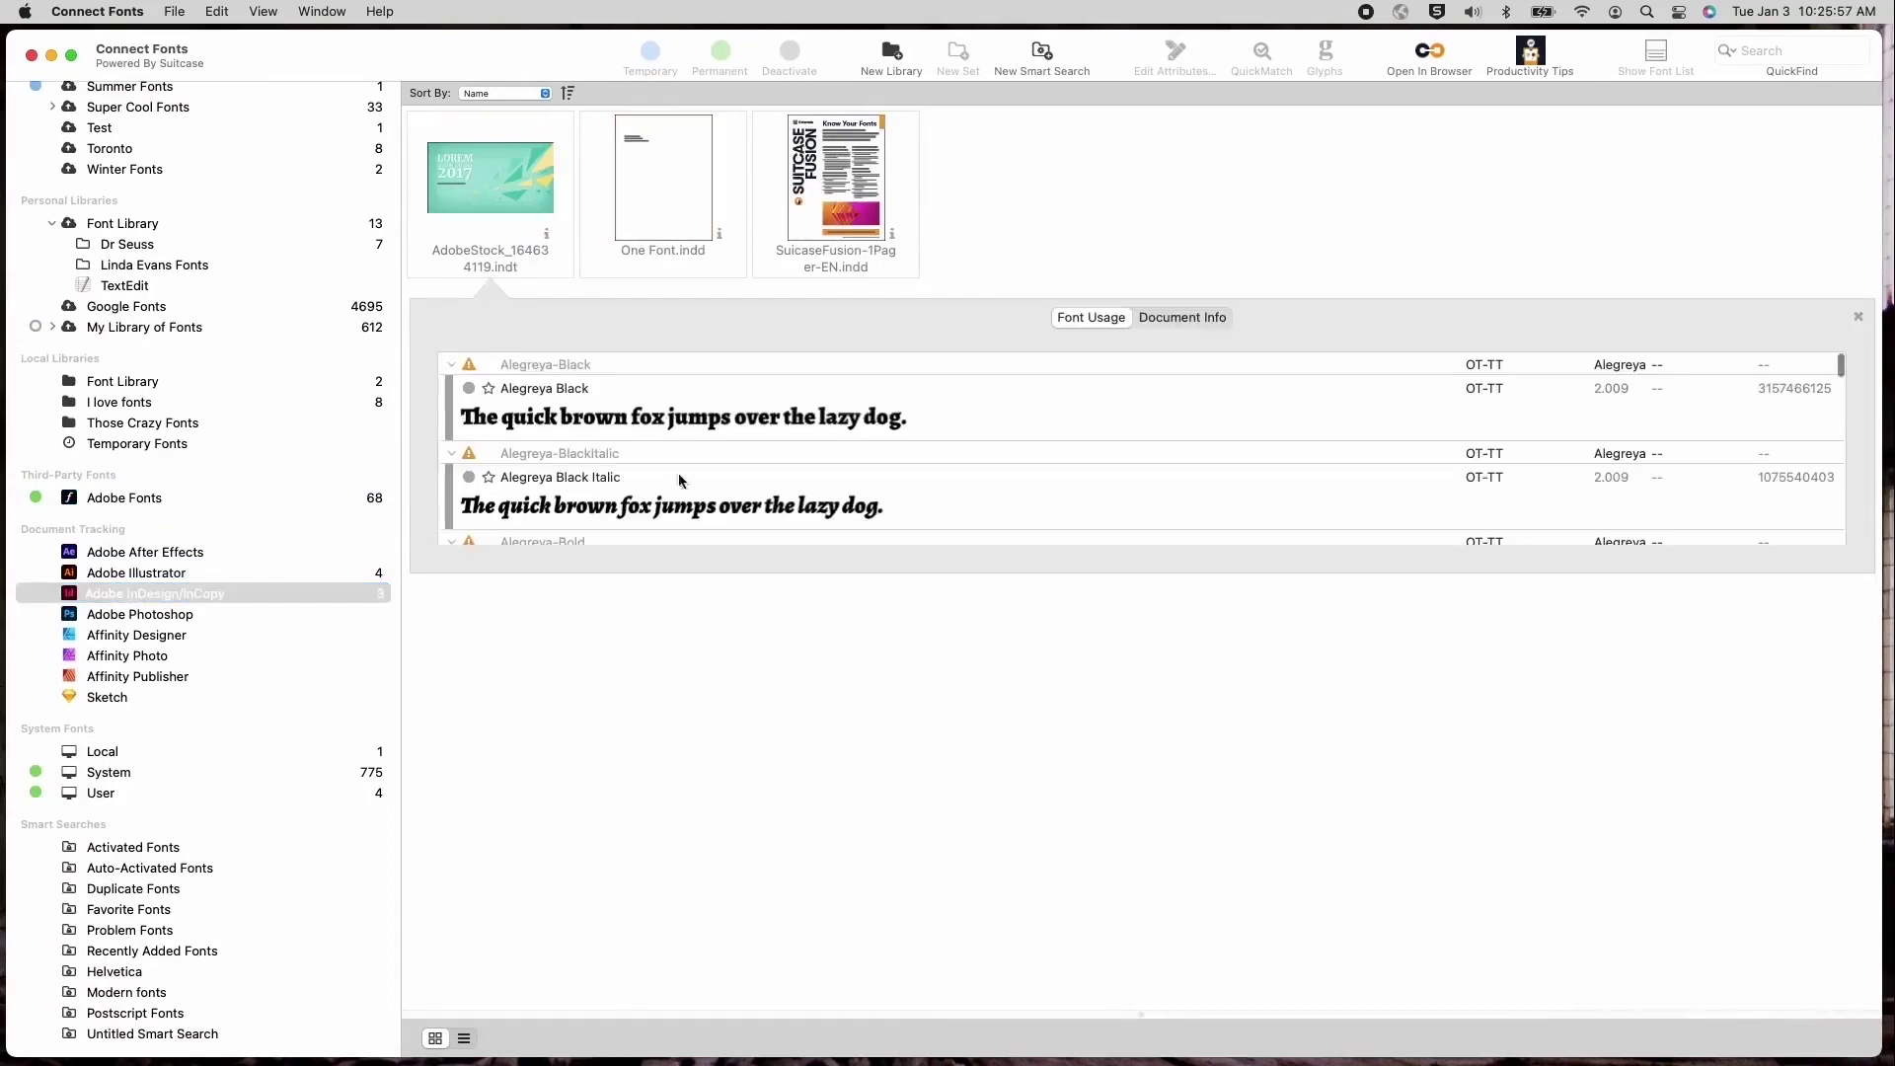
click(136, 574)
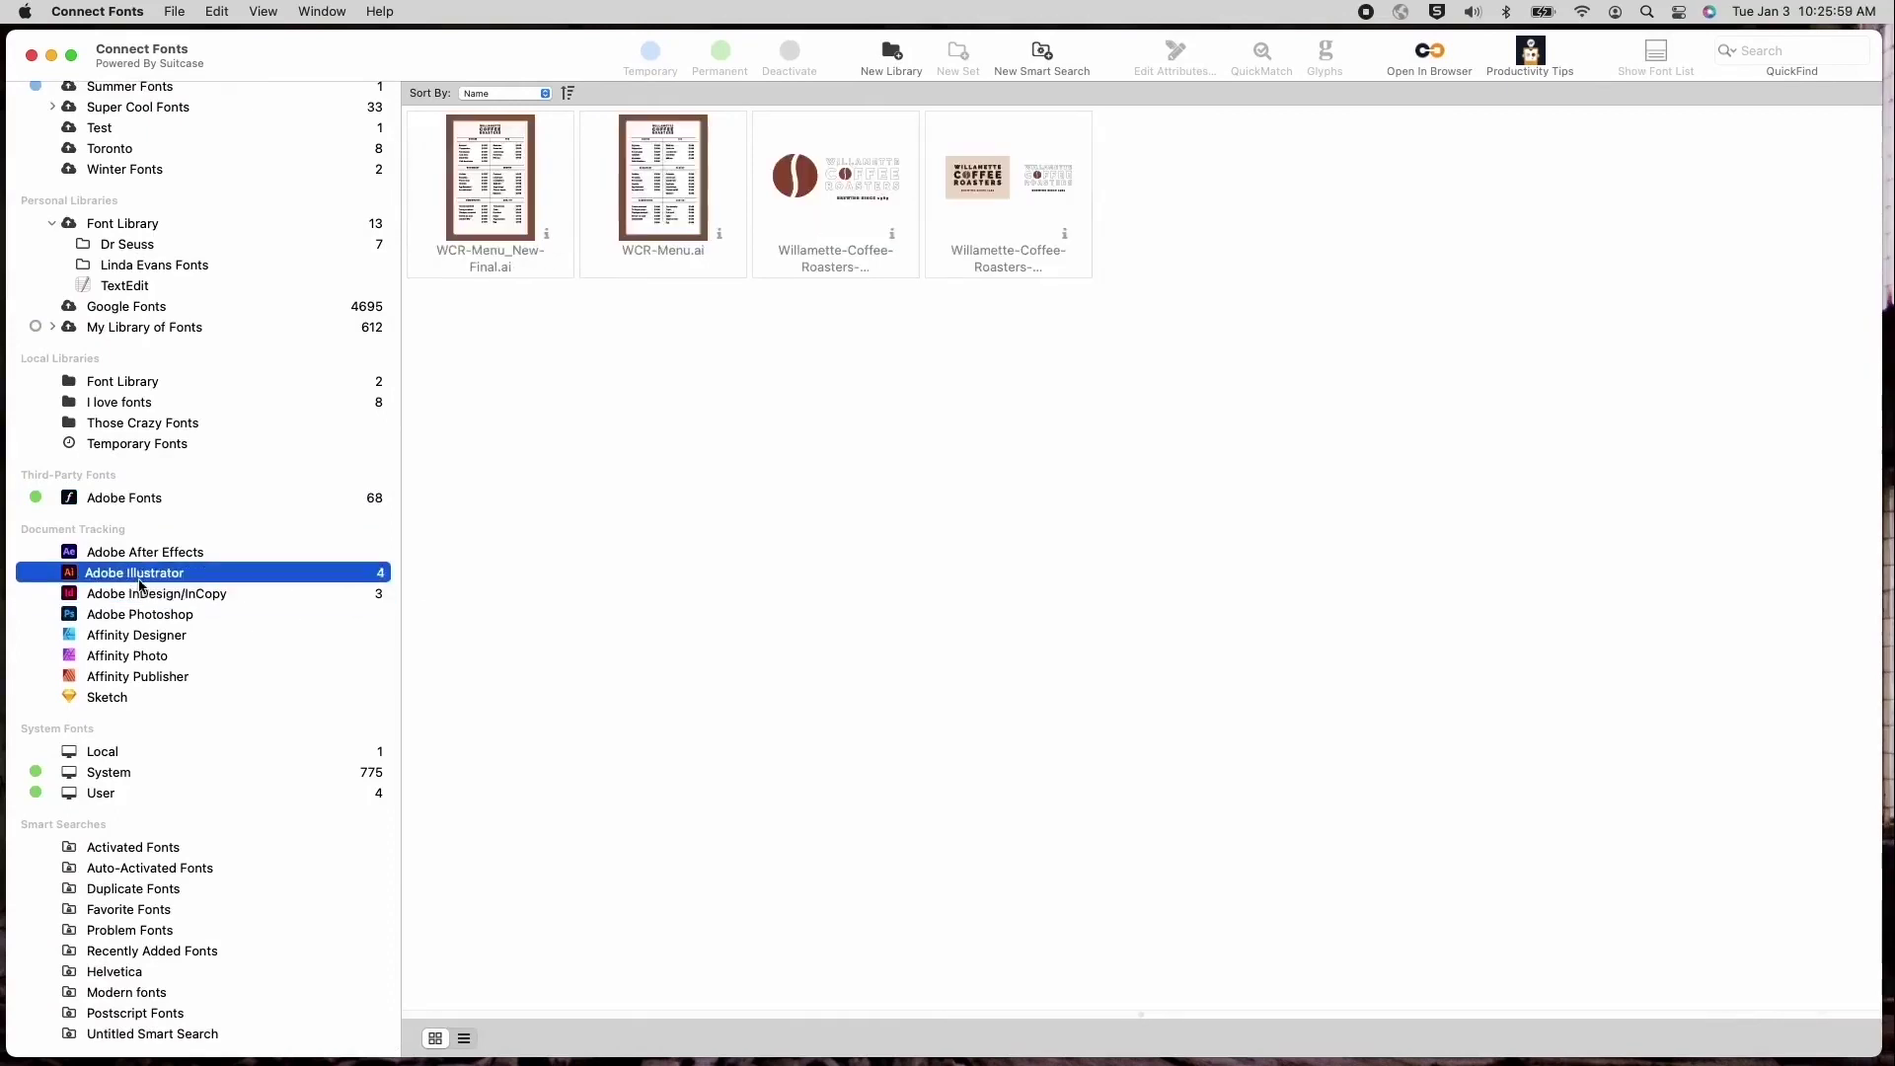
click(720, 234)
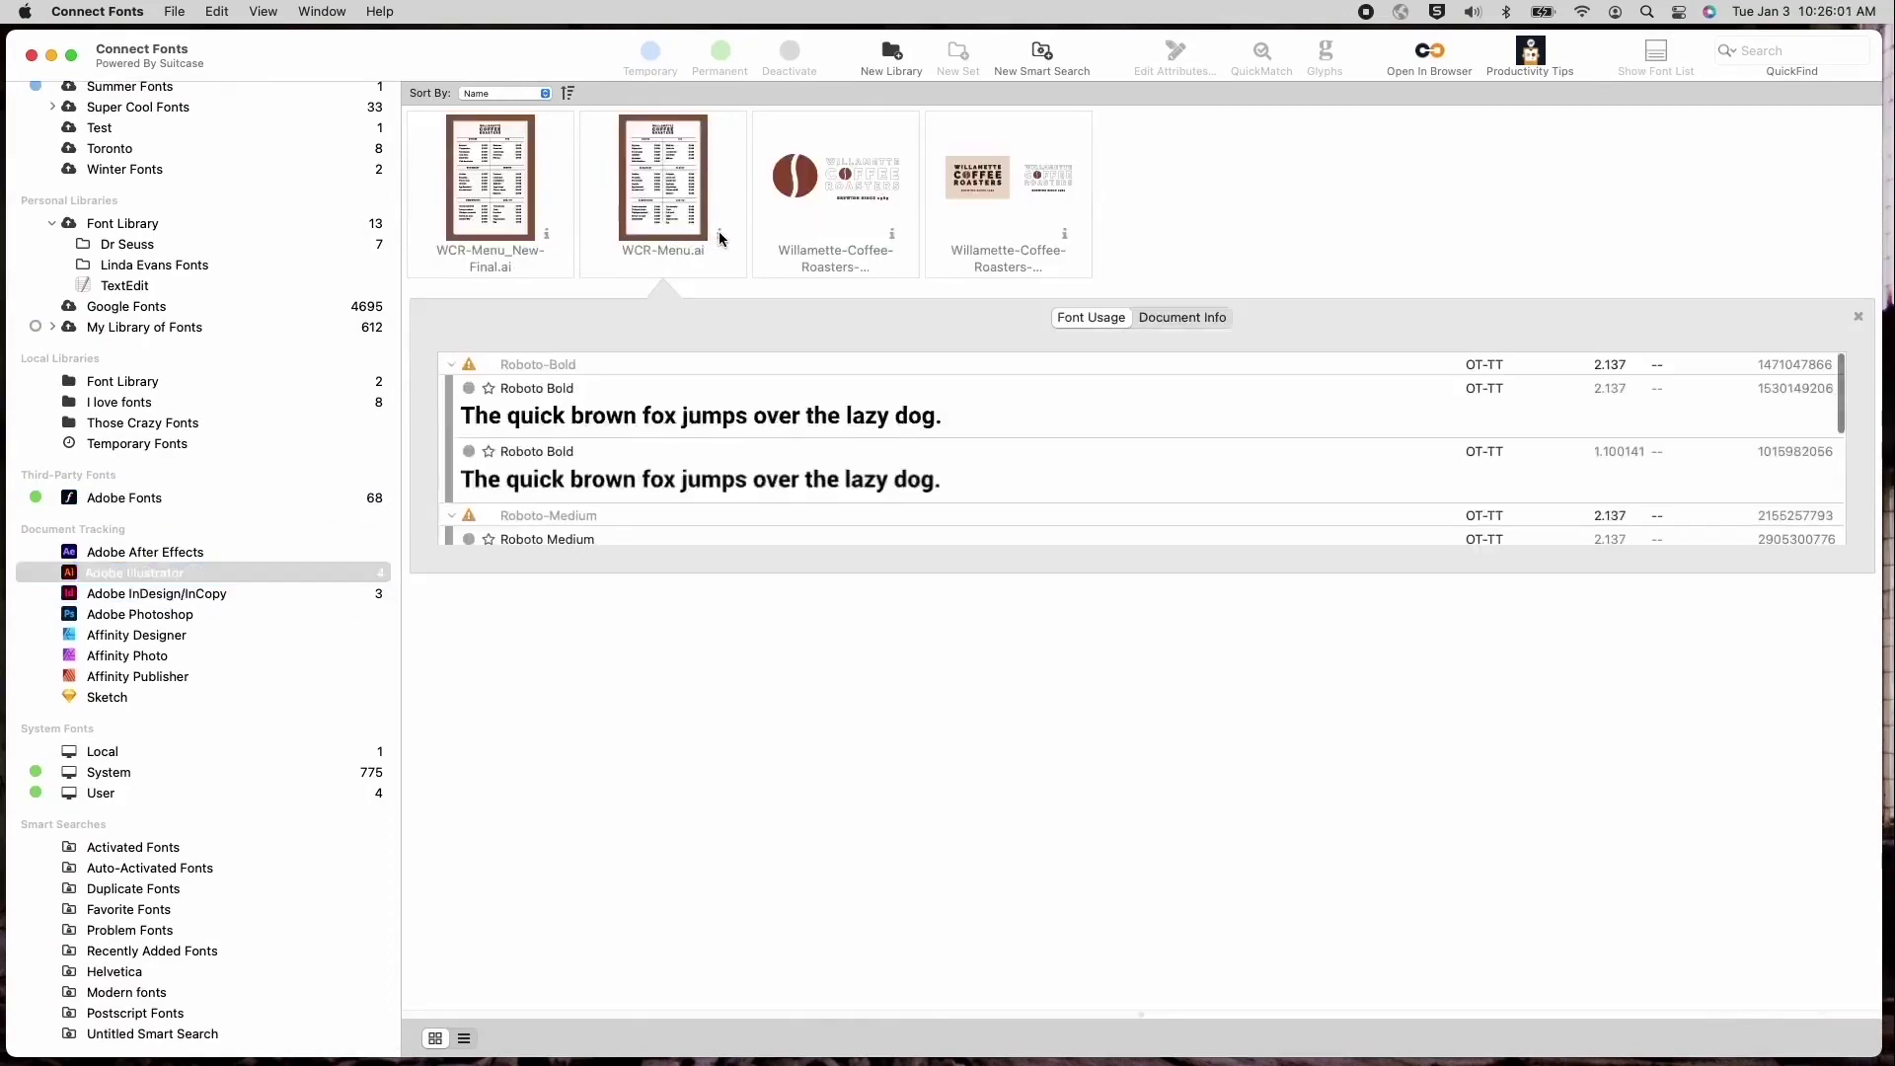
click(719, 235)
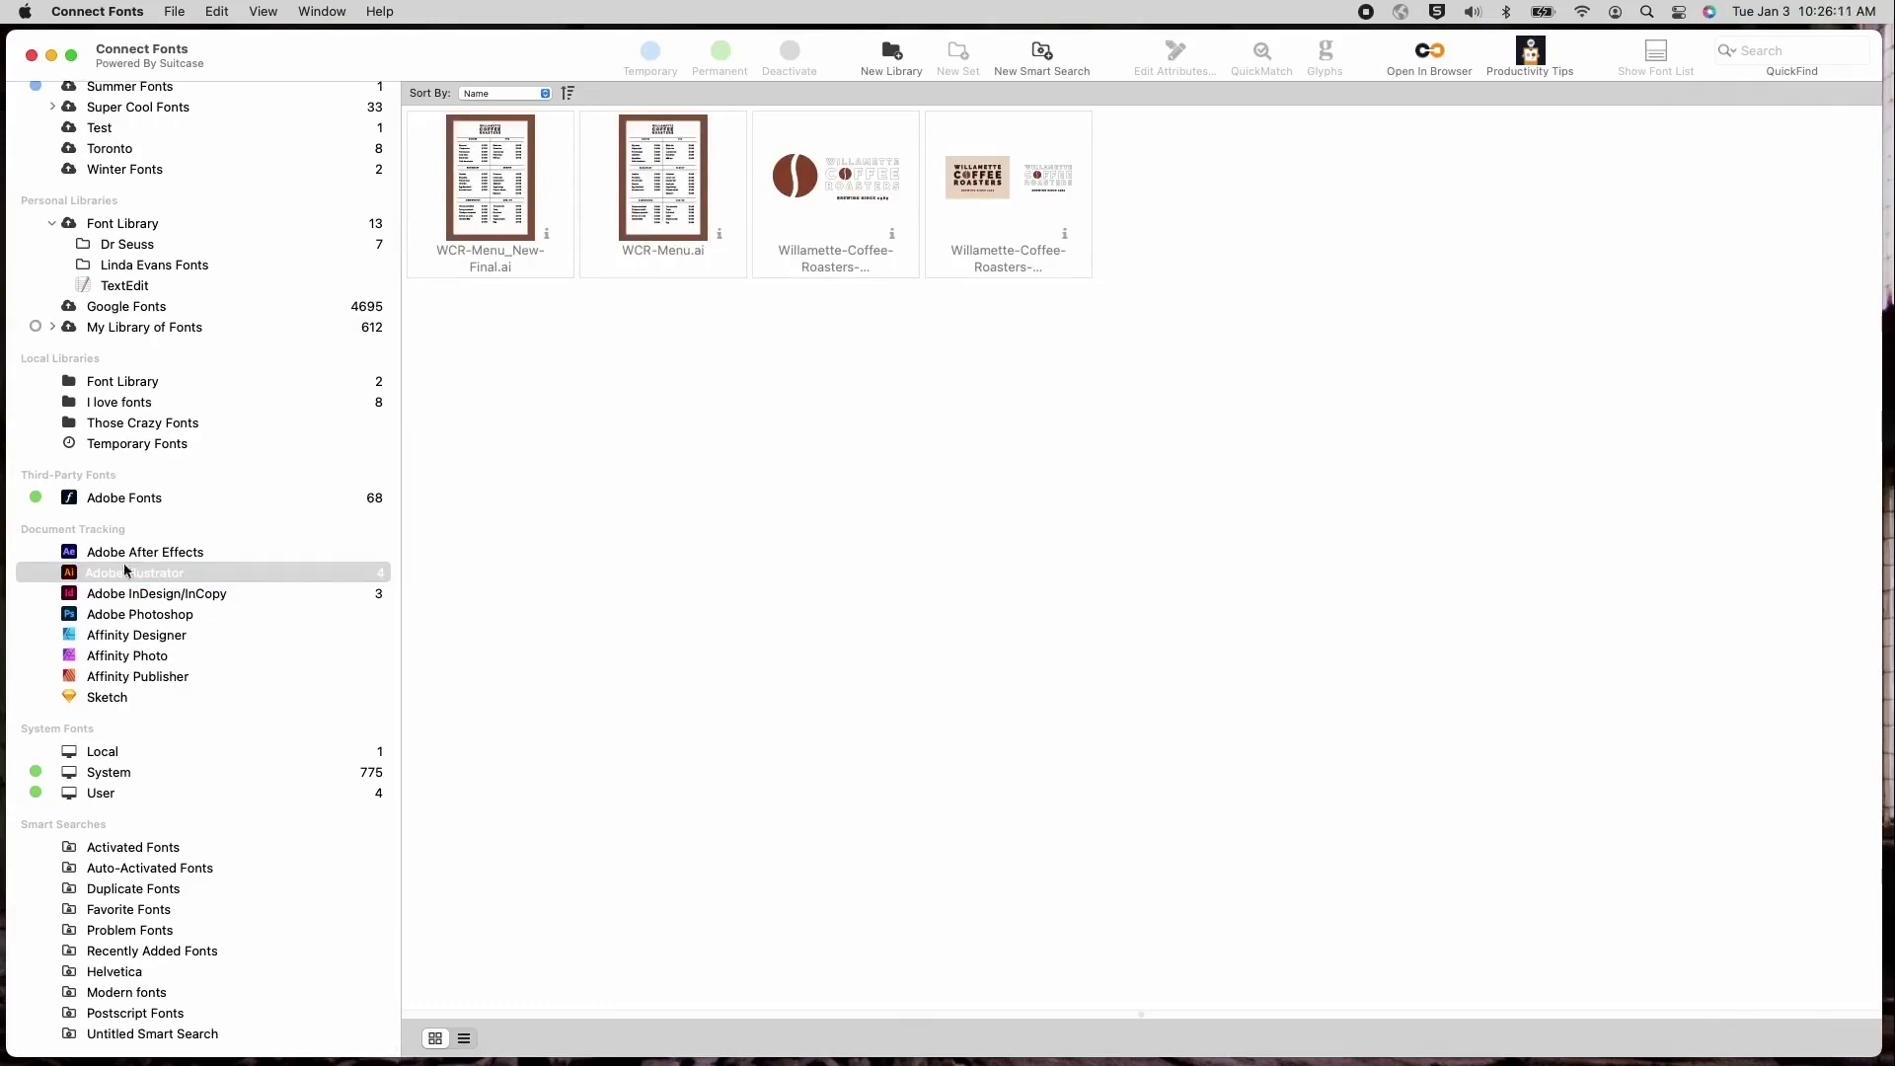
scroll(131, 552, up, 5)
scroll(134, 556, down, 5)
Show the Google Fonts library and start a Find fonts search from the Edit menu
click(175, 310)
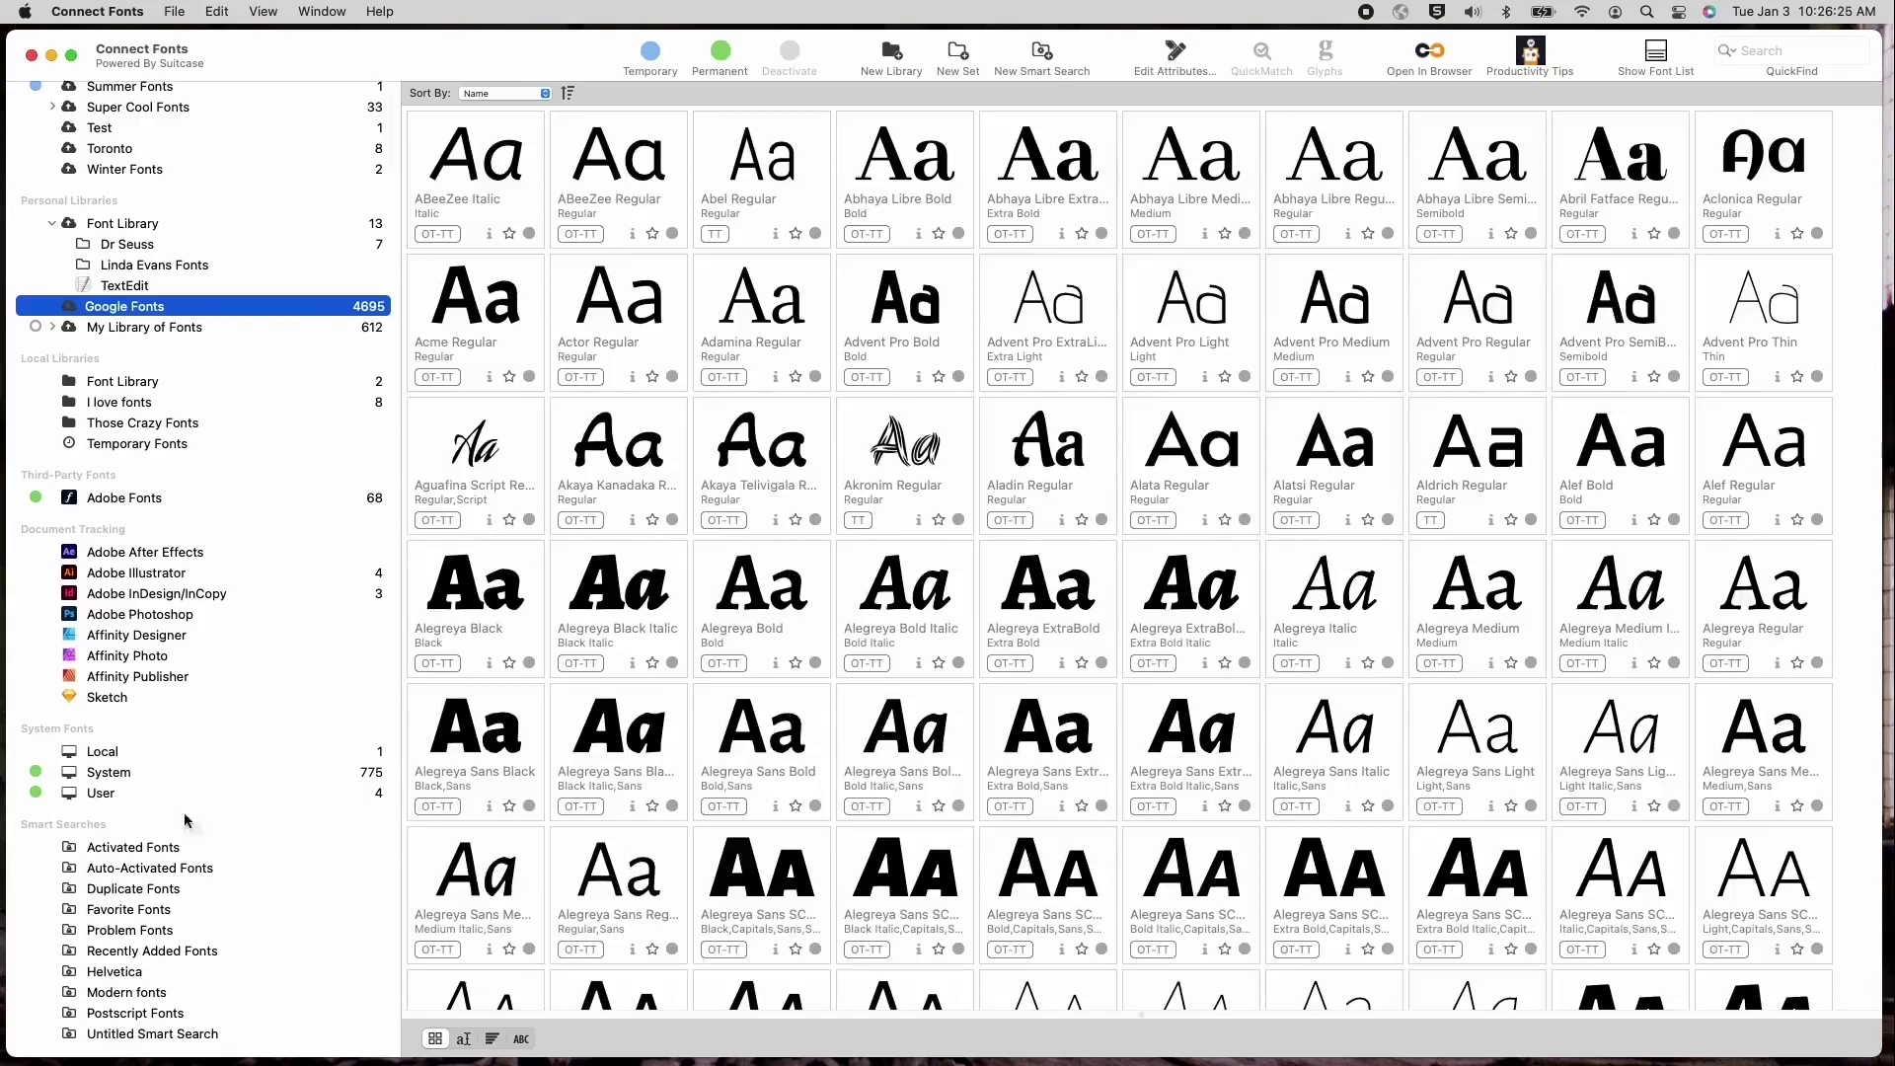
click(219, 14)
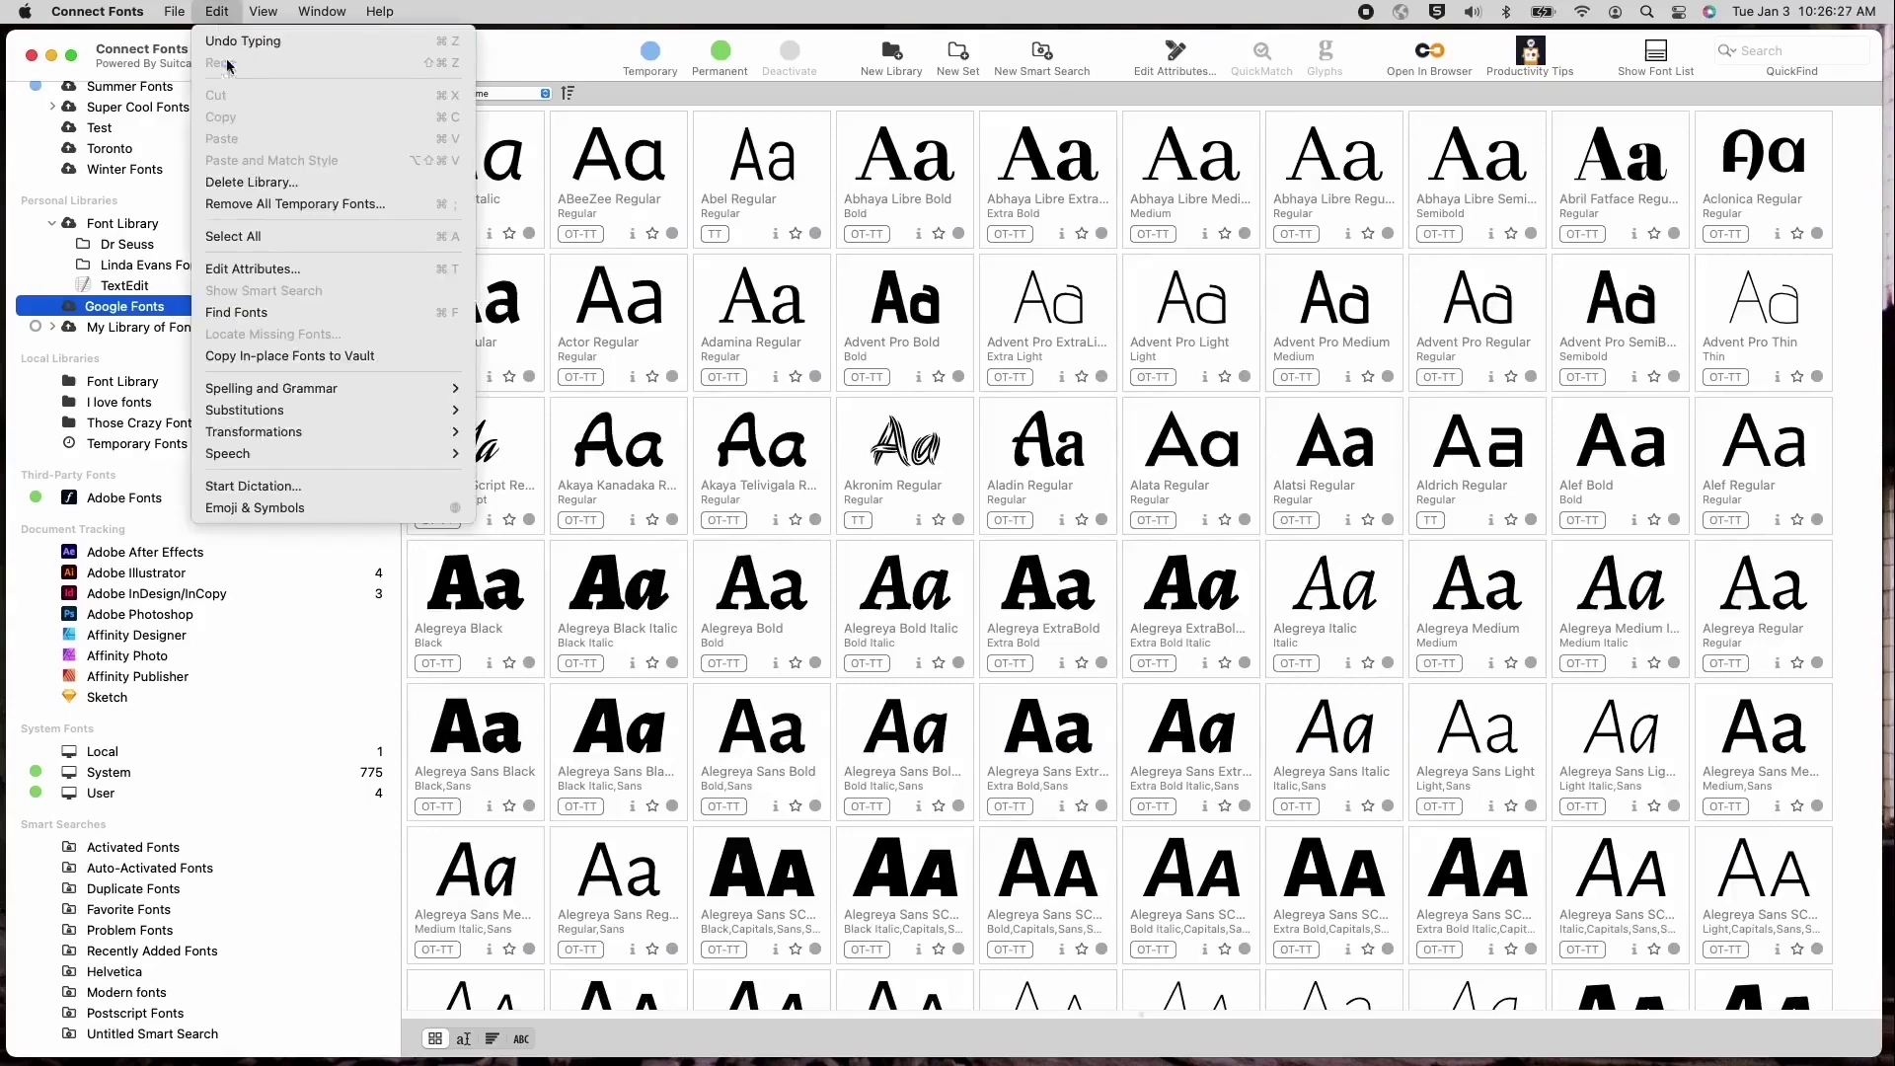
click(303, 314)
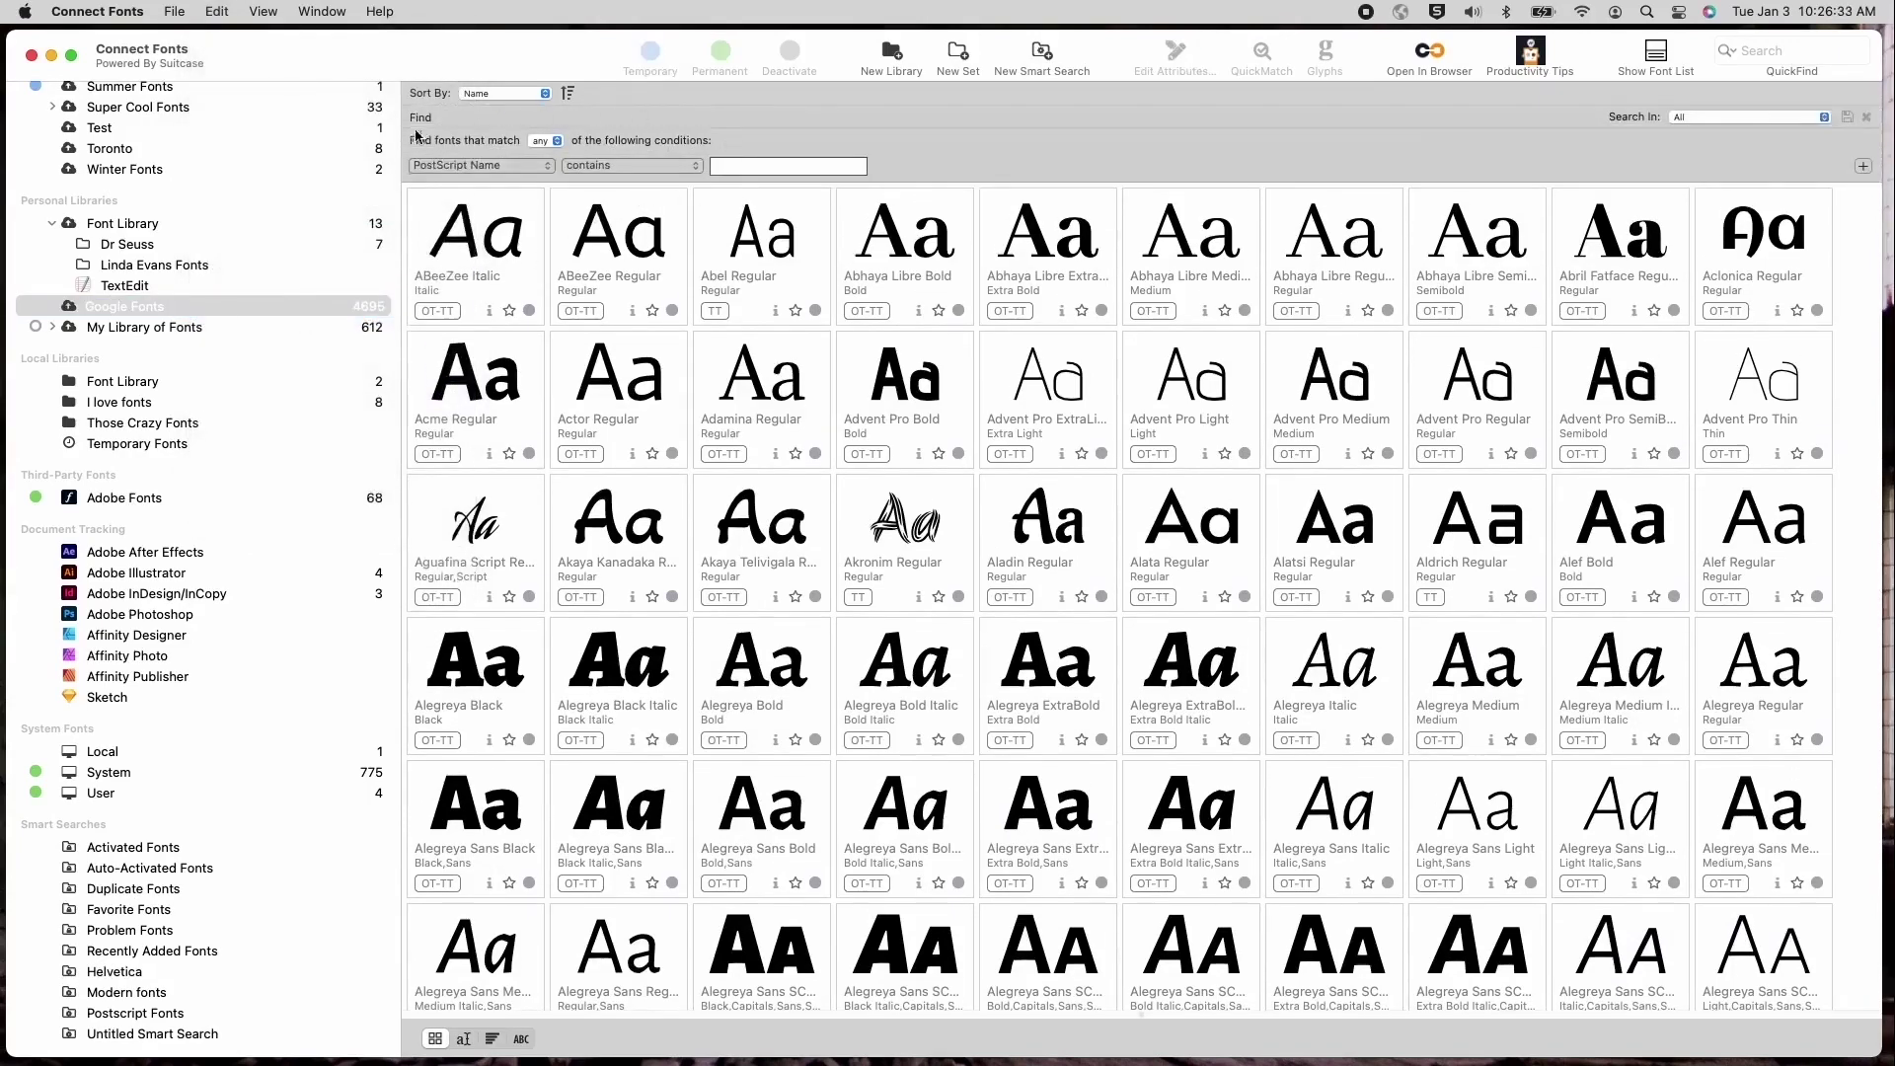
Set the search condition to PostScript Name contains
click(538, 166)
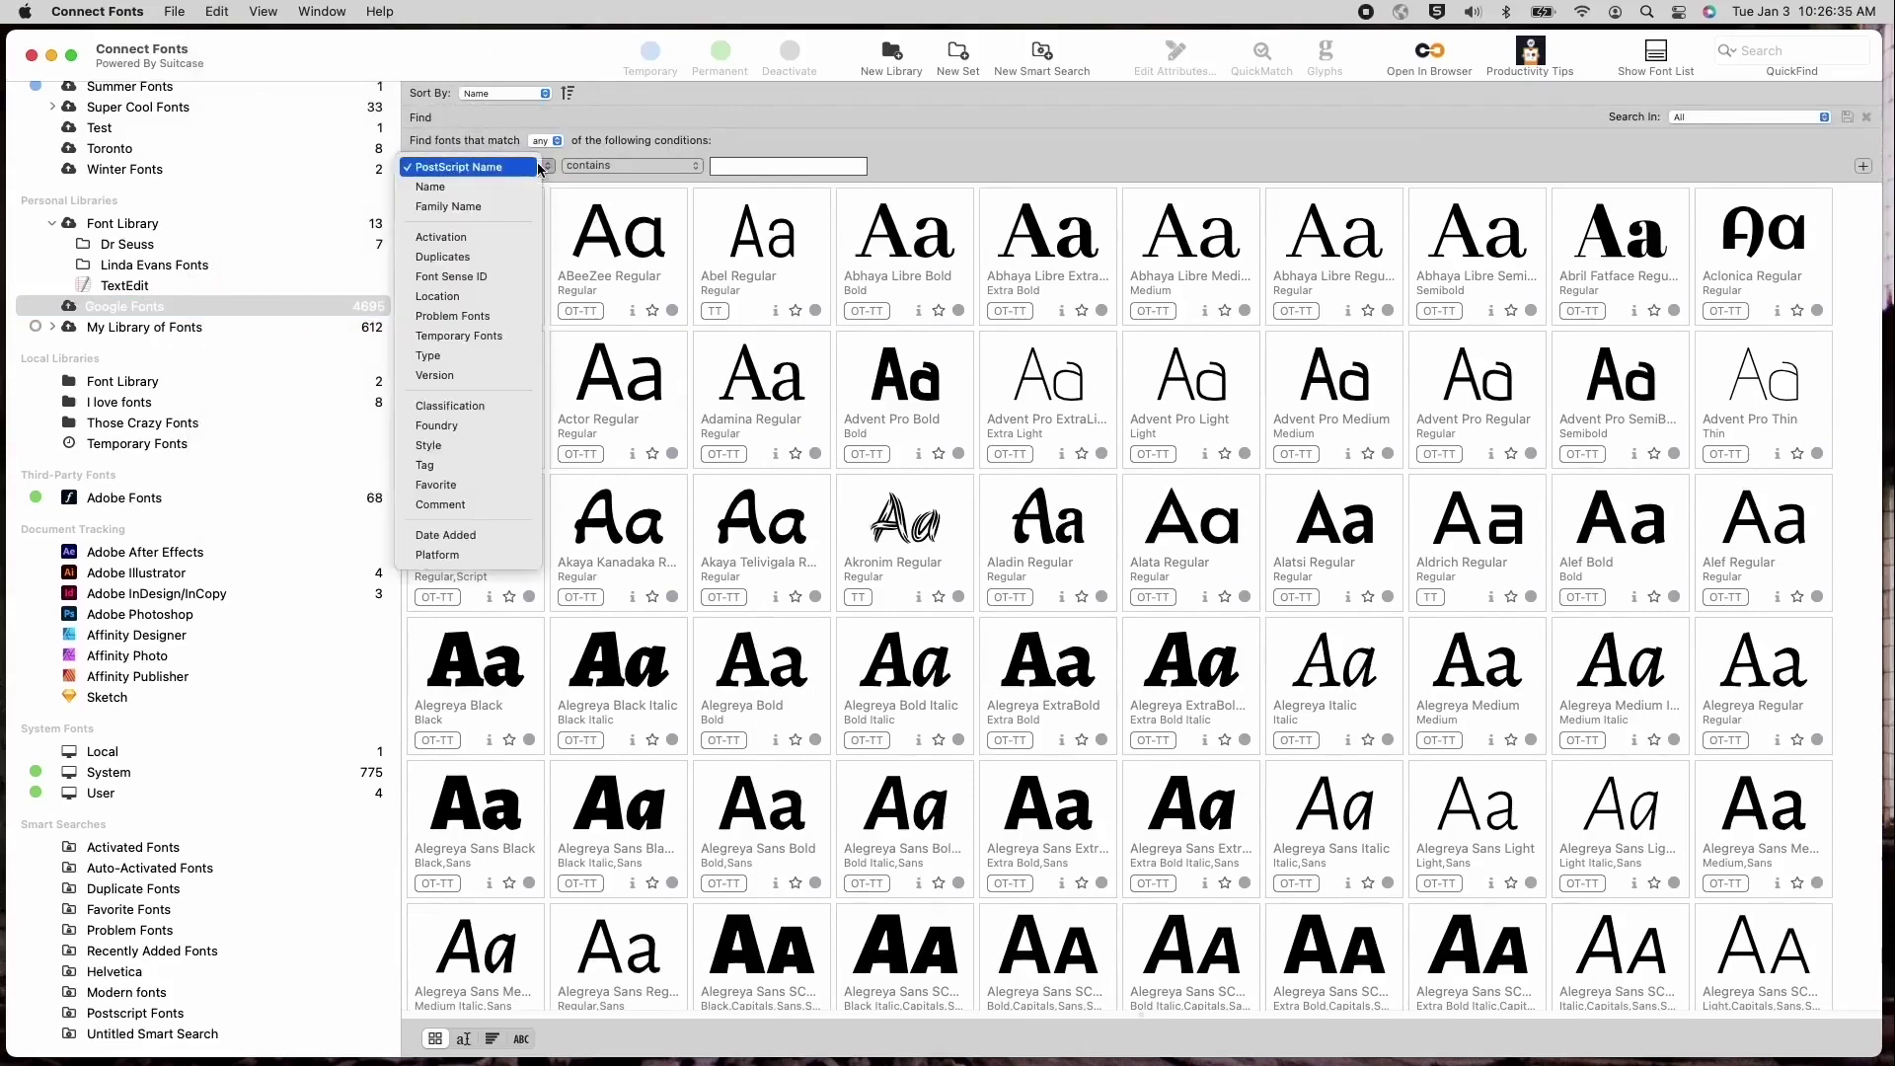
click(607, 164)
click(609, 166)
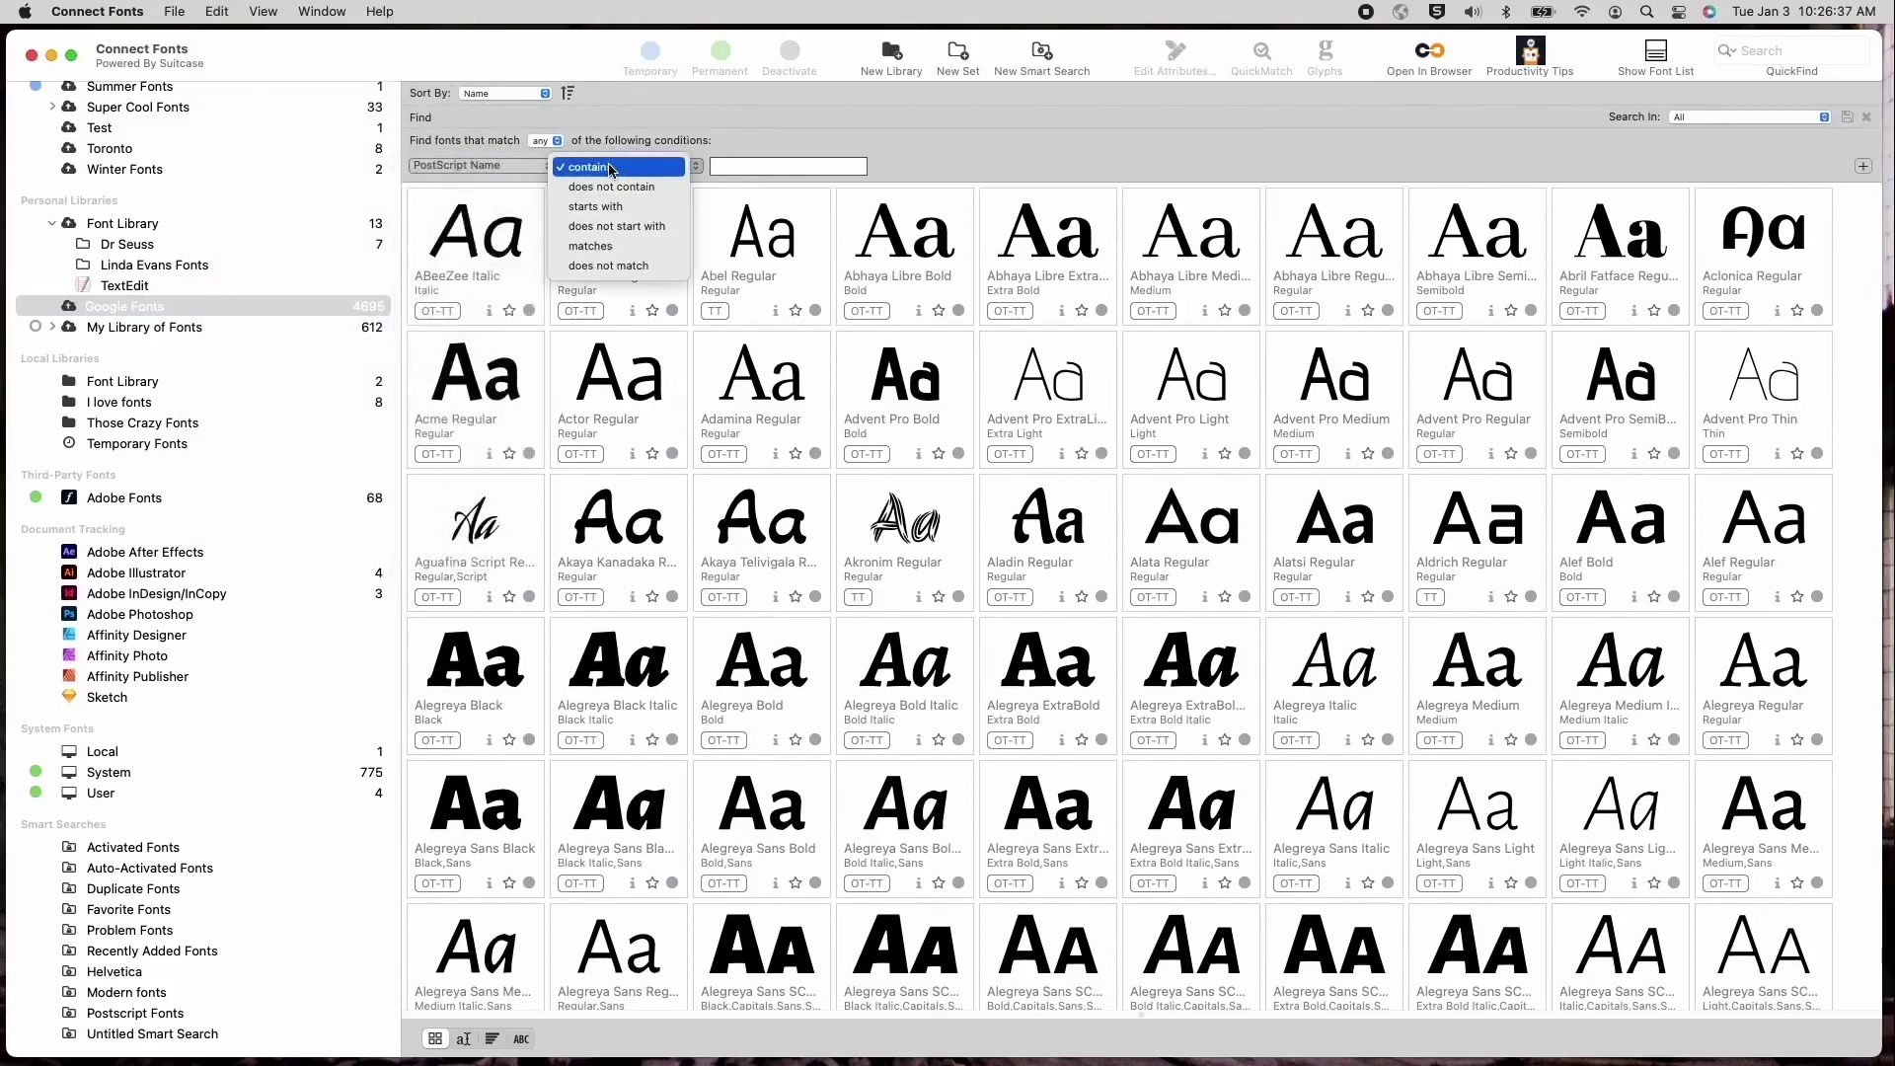
click(609, 168)
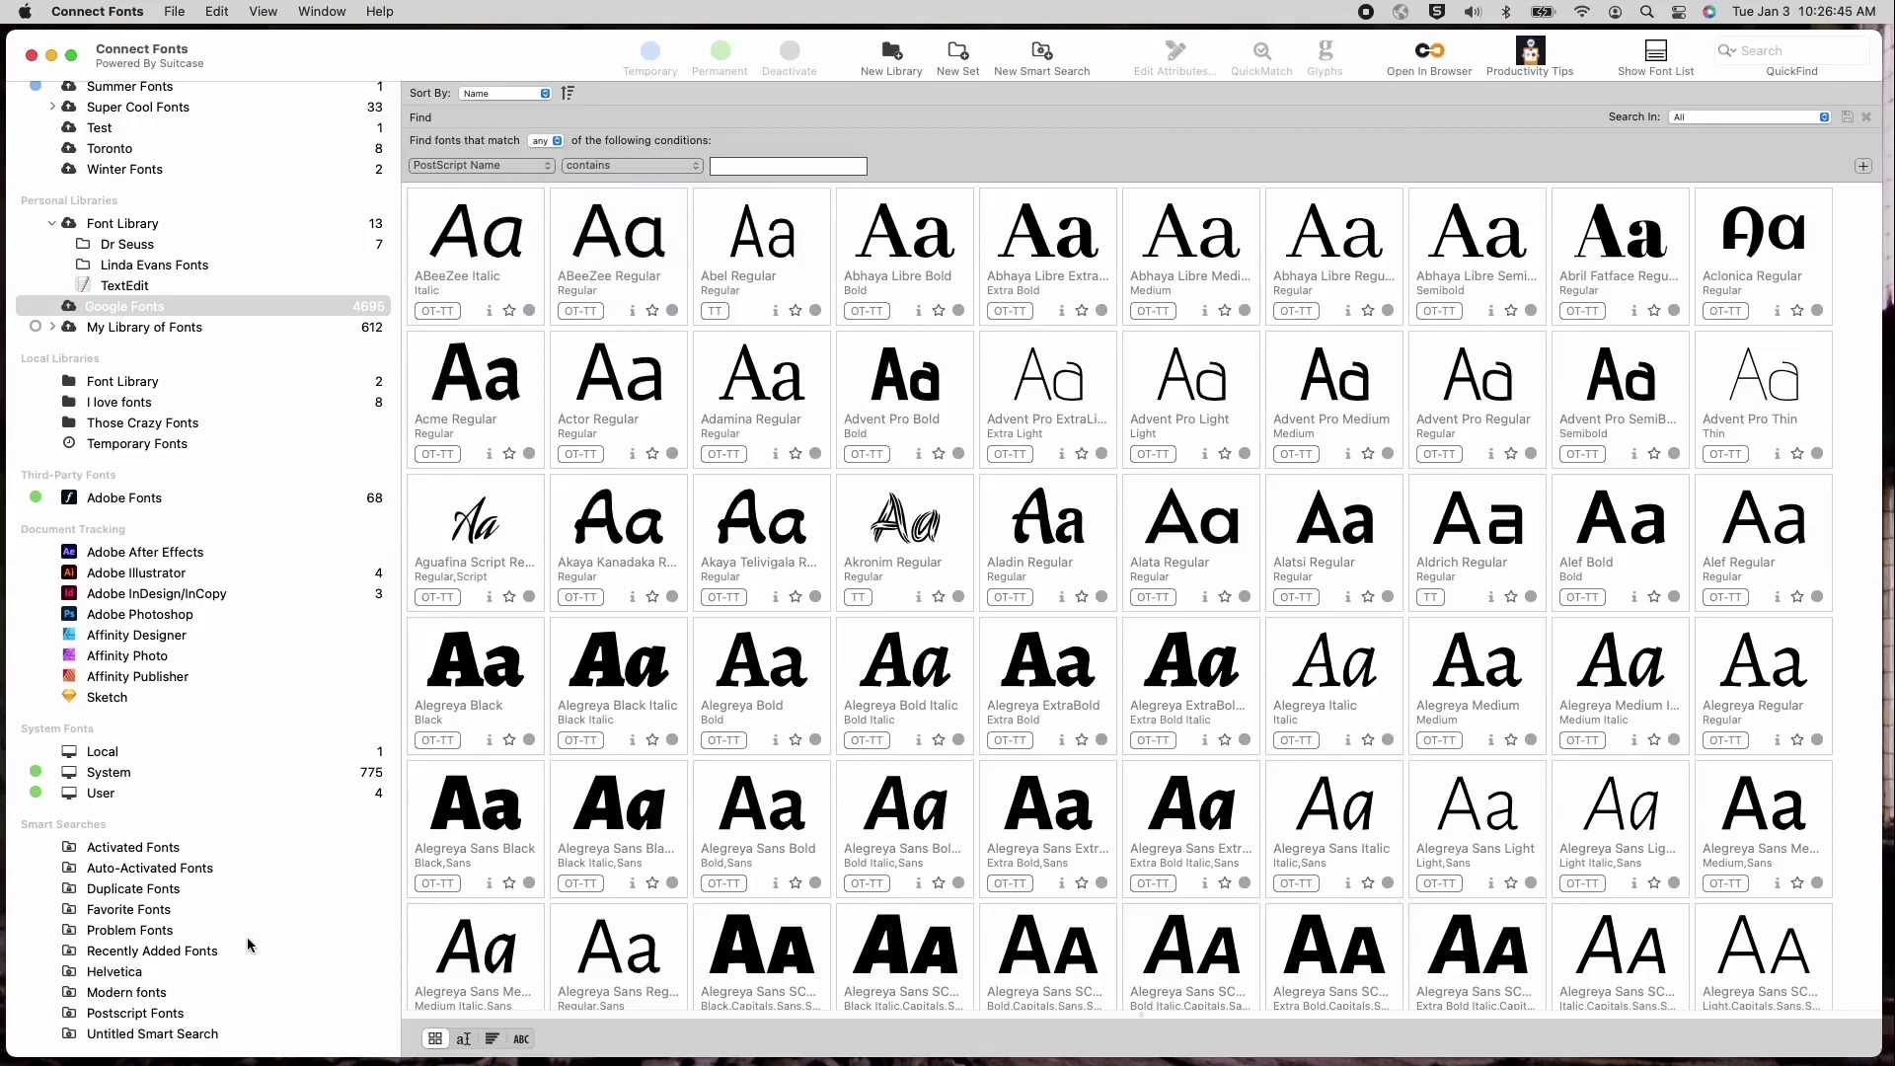
Close the font search and show fonts as sample-sentence rows at size 53
scroll(247, 936, up, 5)
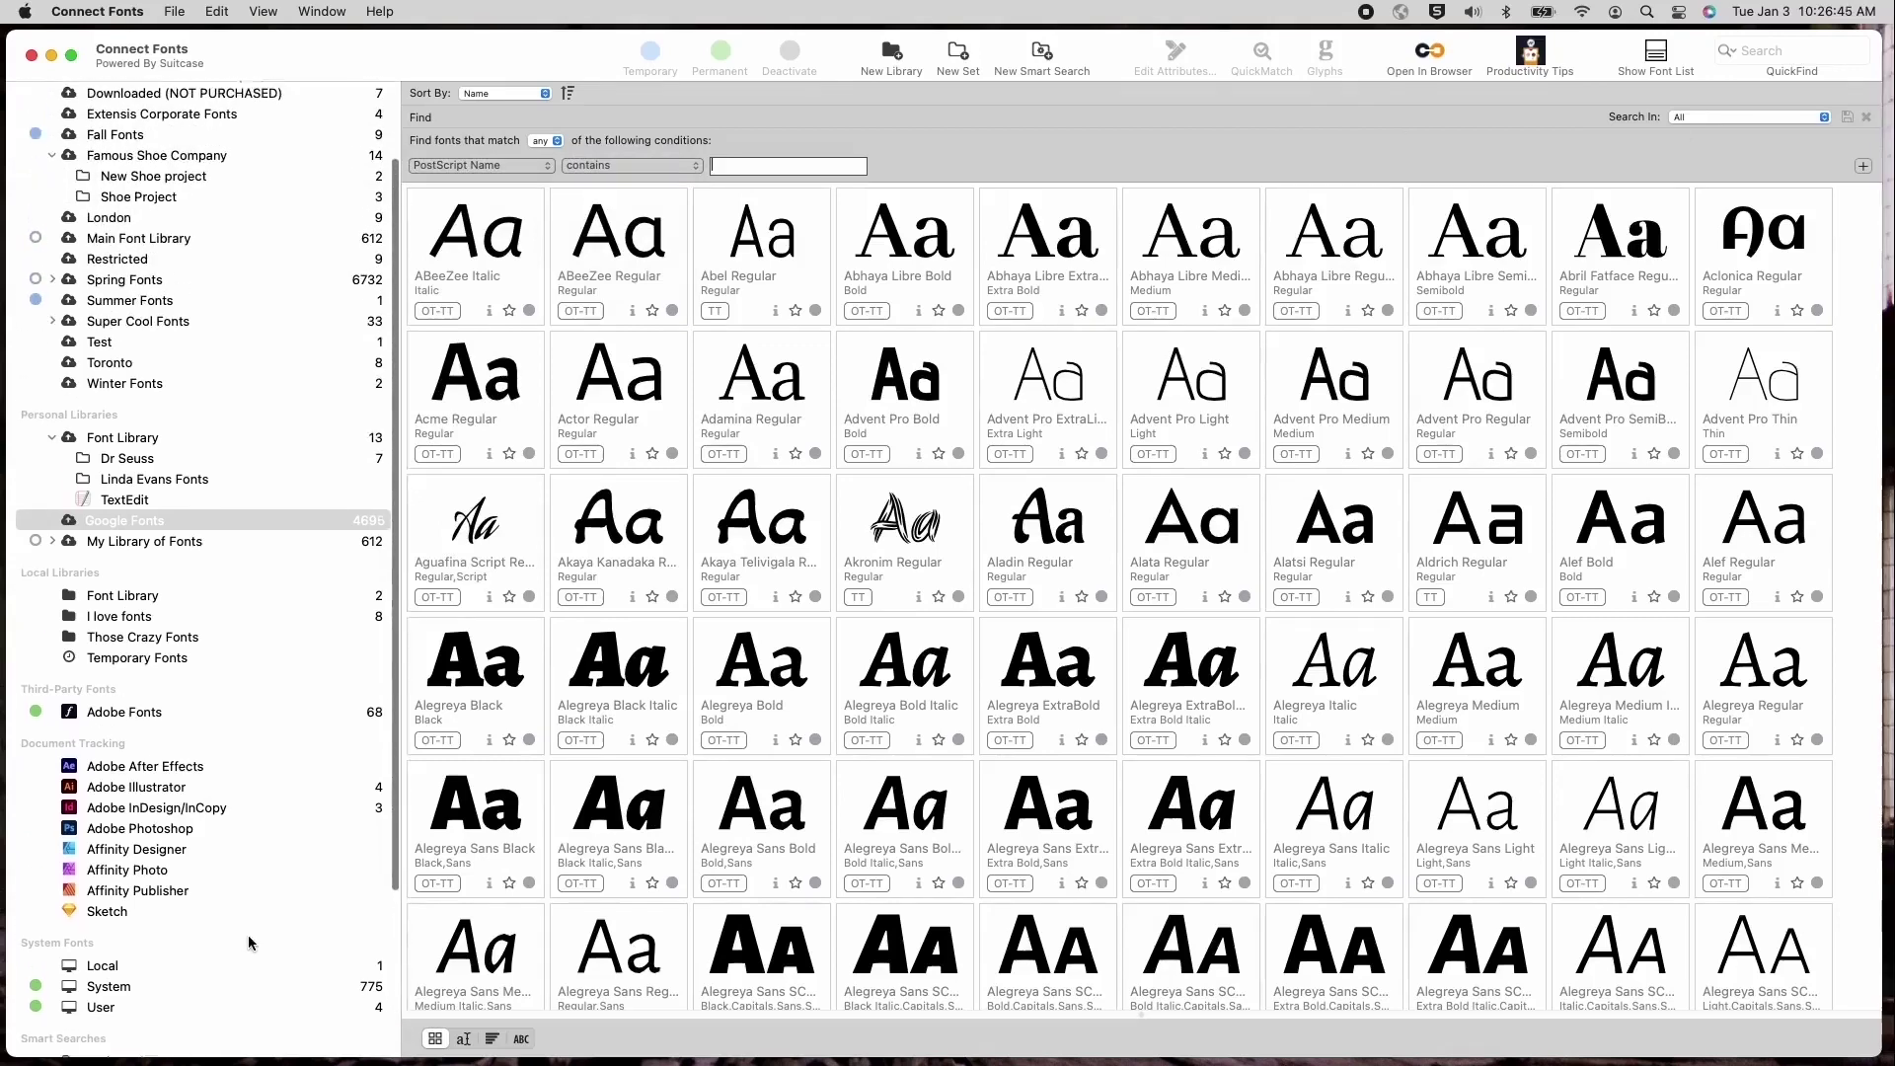
click(1867, 117)
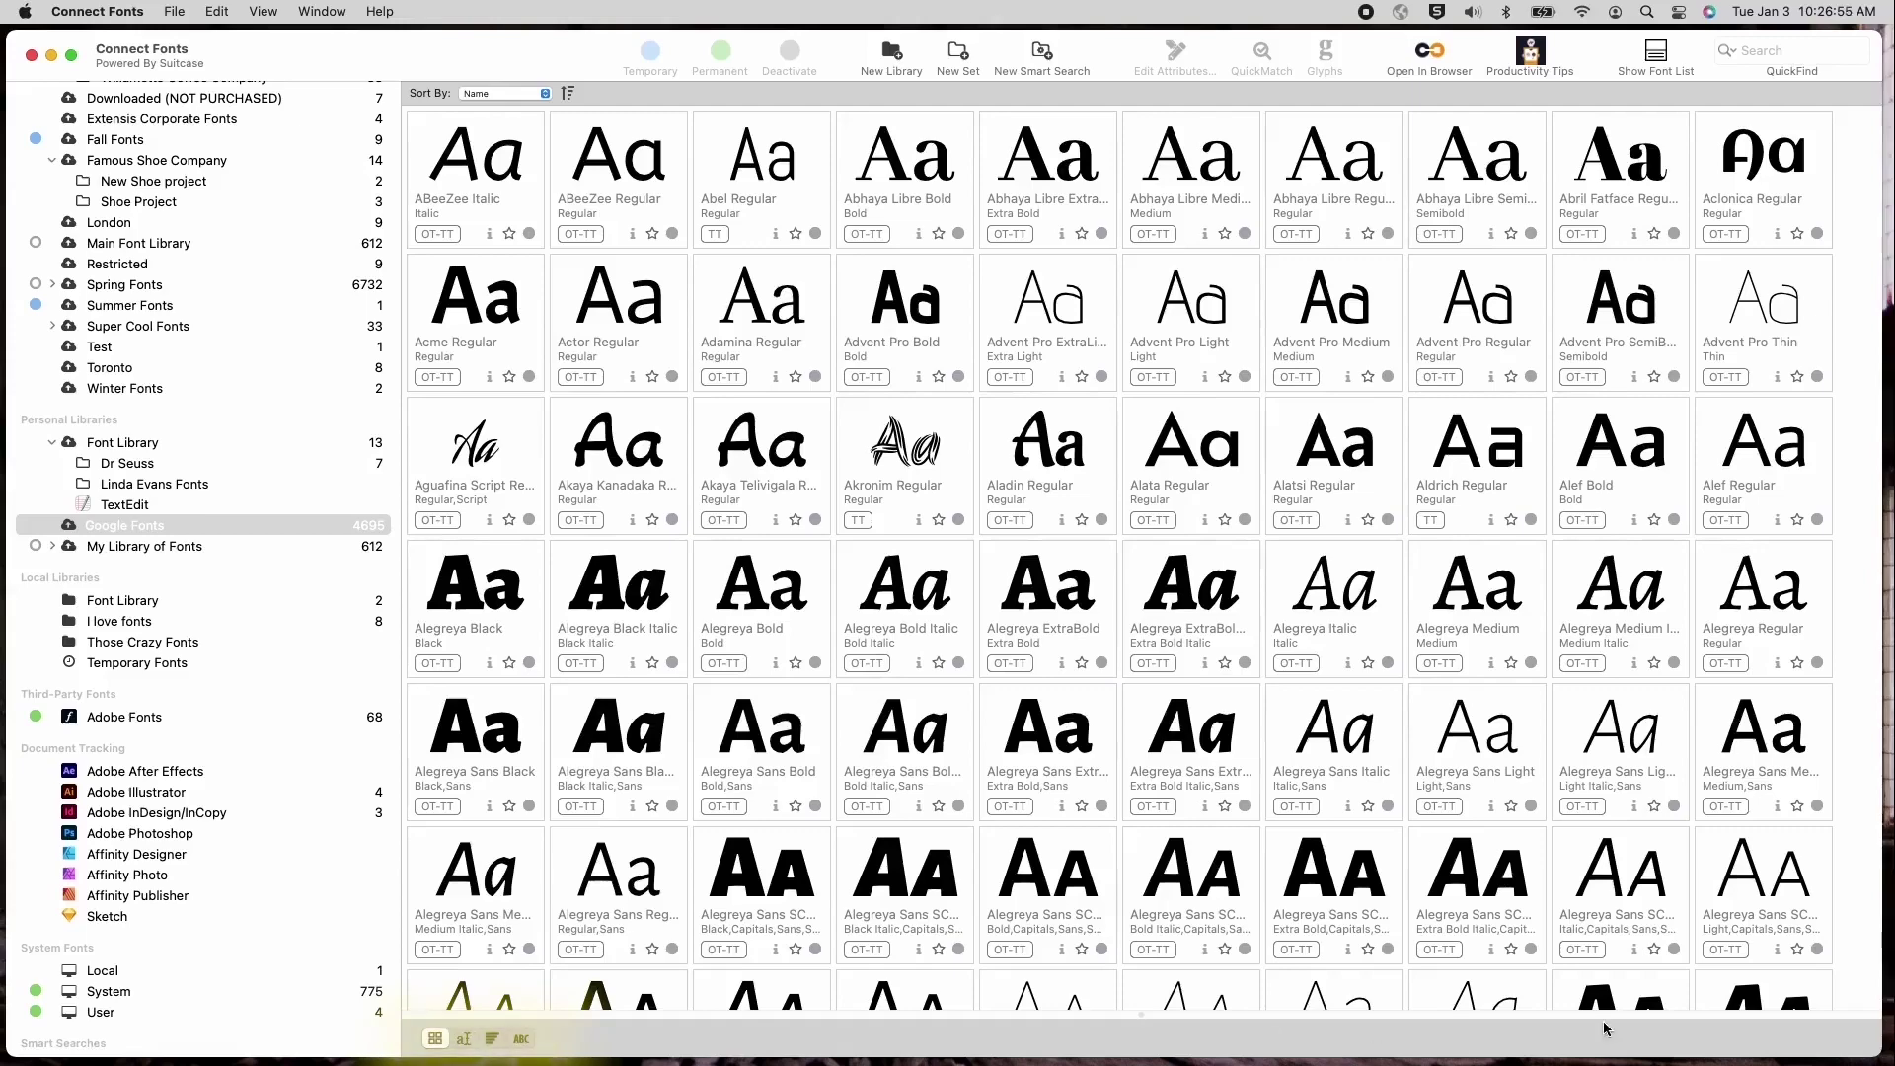
click(464, 1038)
drag(1740, 1040, 1753, 1042)
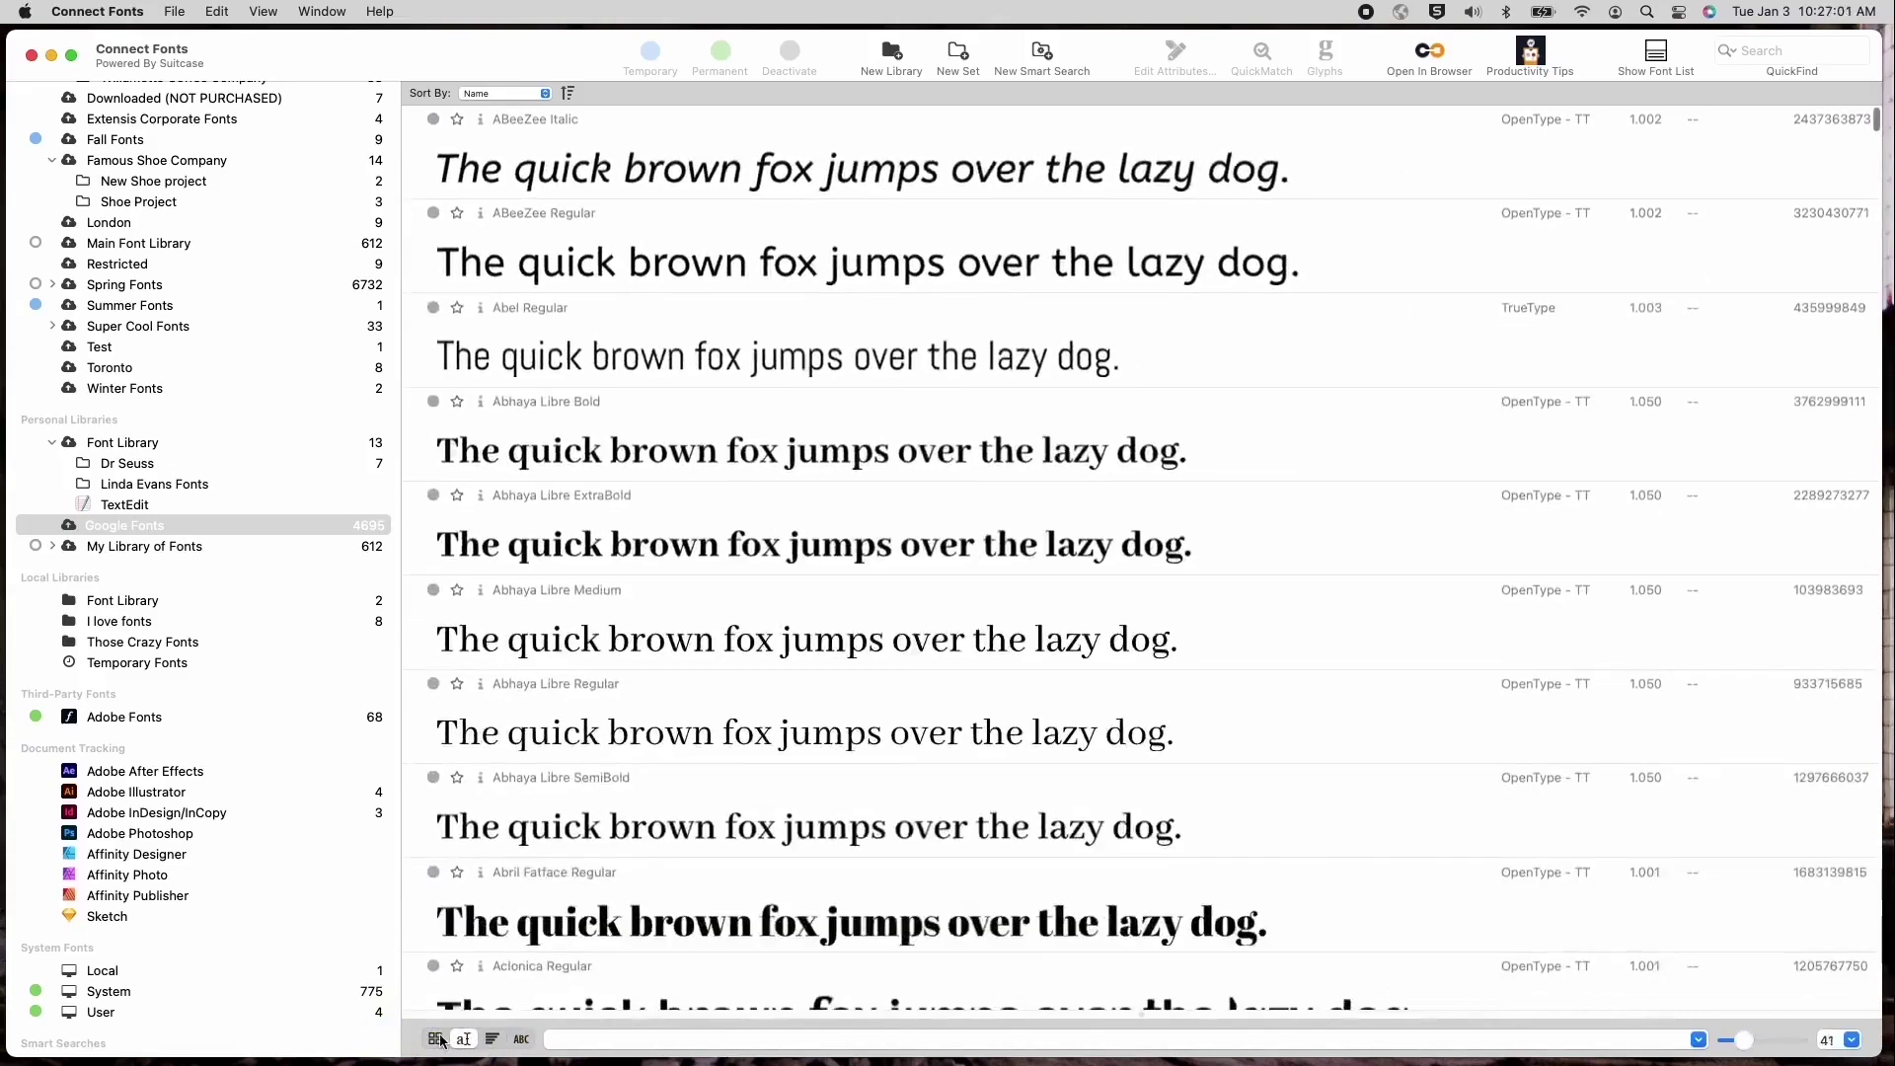
Cycle through the list, waterfall and full character-set views, ending back on grid view
click(435, 1038)
click(465, 1038)
click(493, 1039)
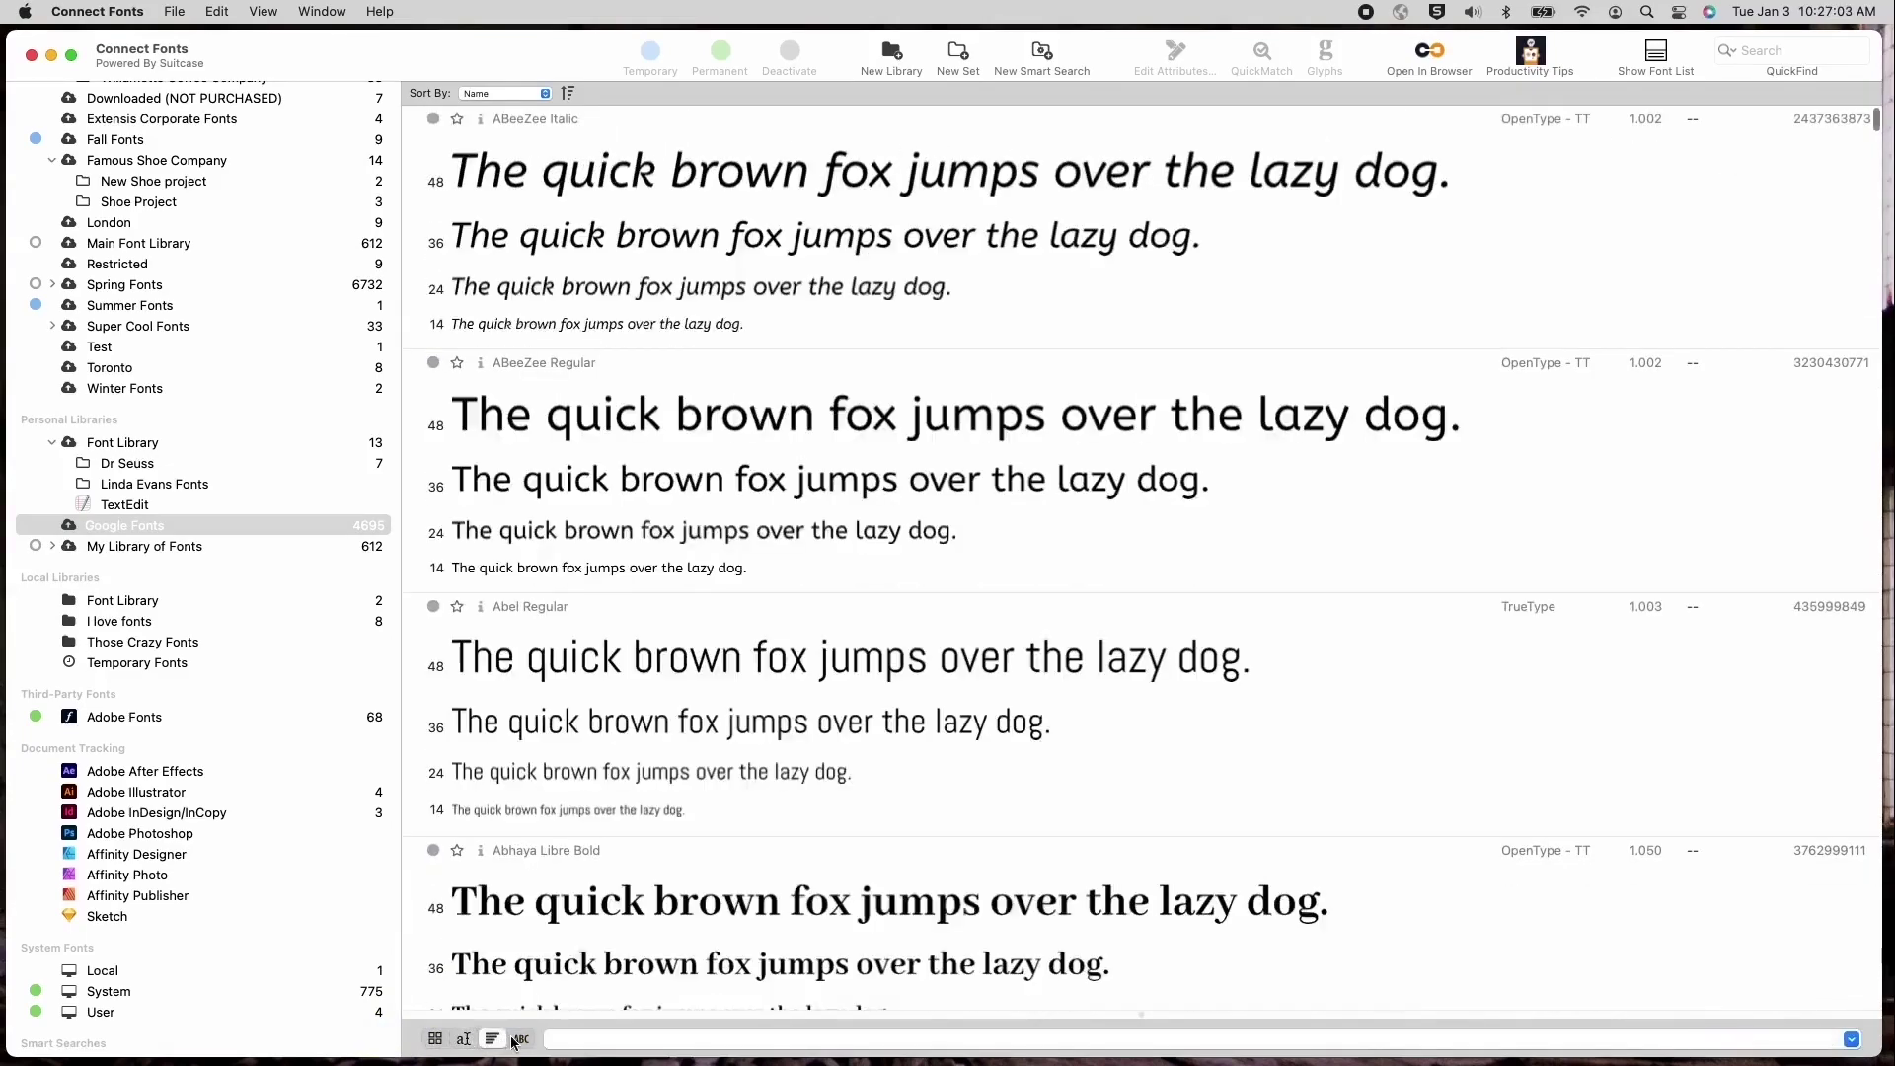
click(521, 1038)
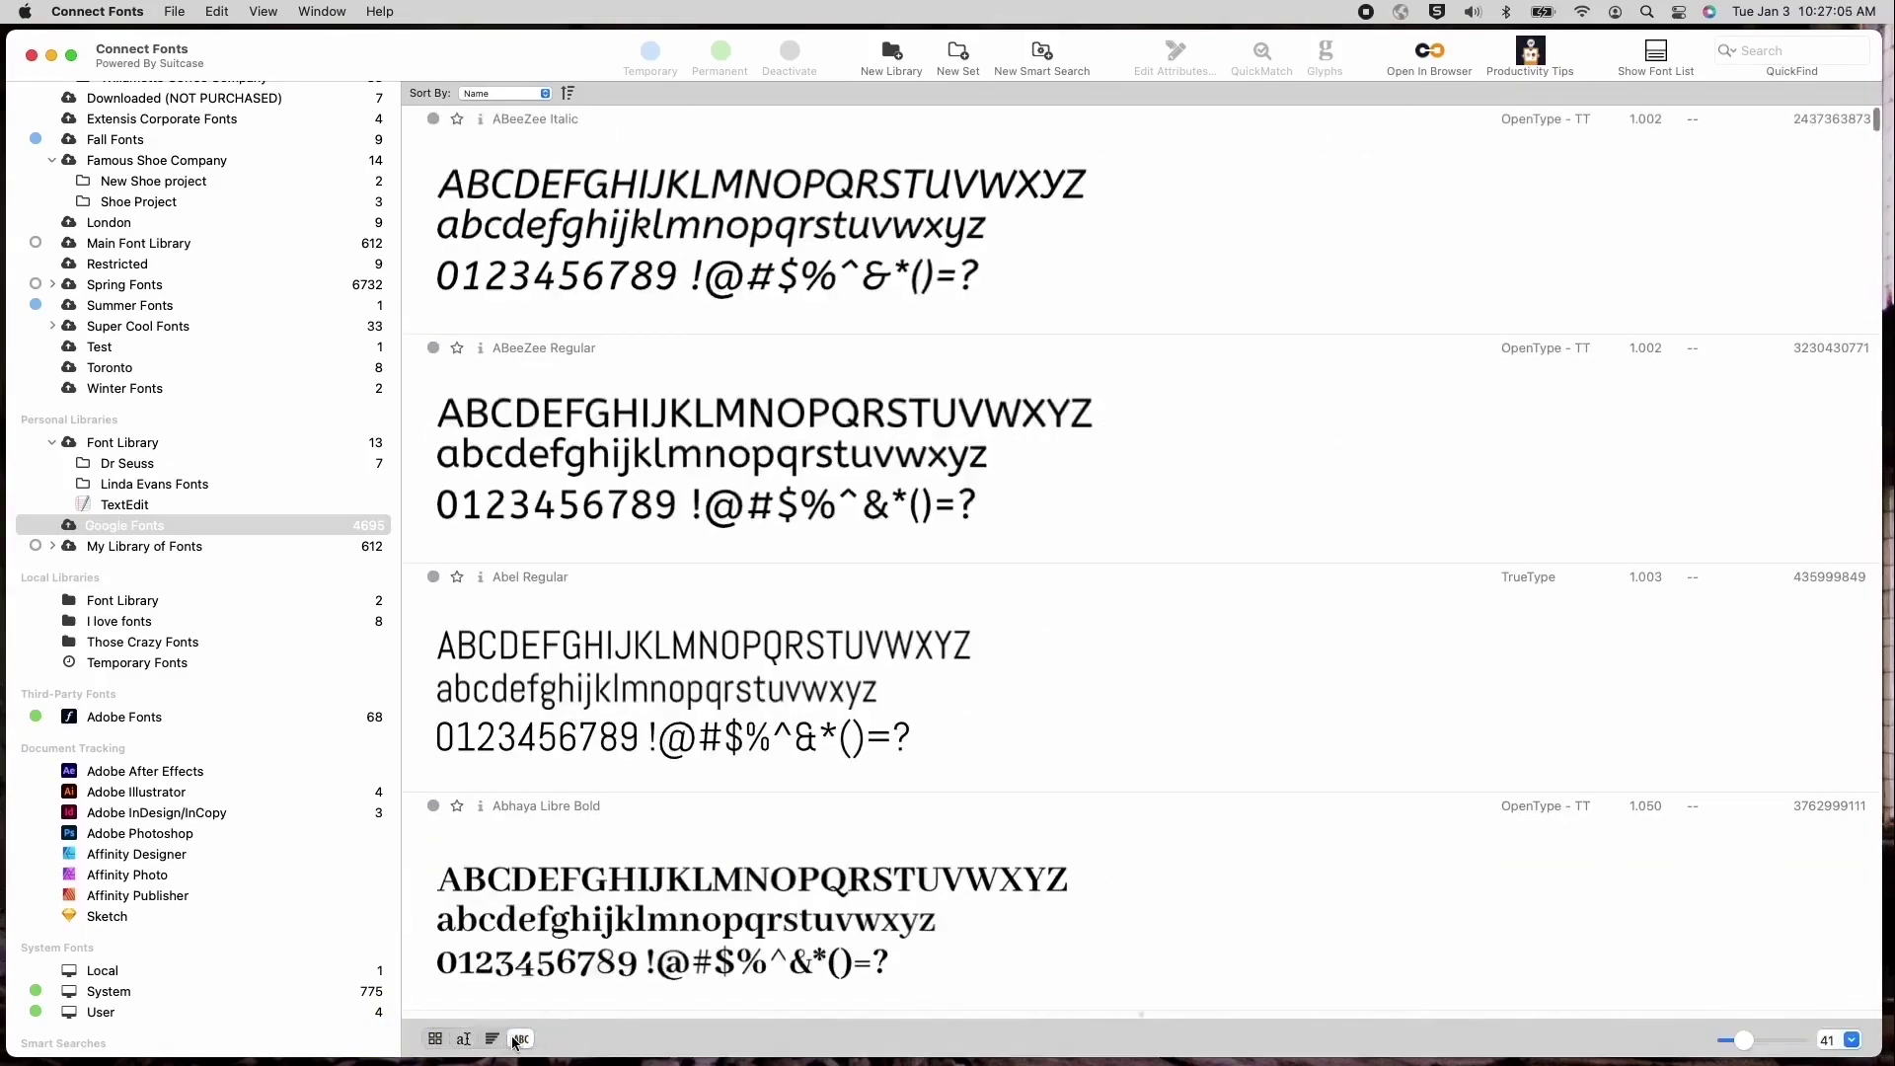
click(435, 1039)
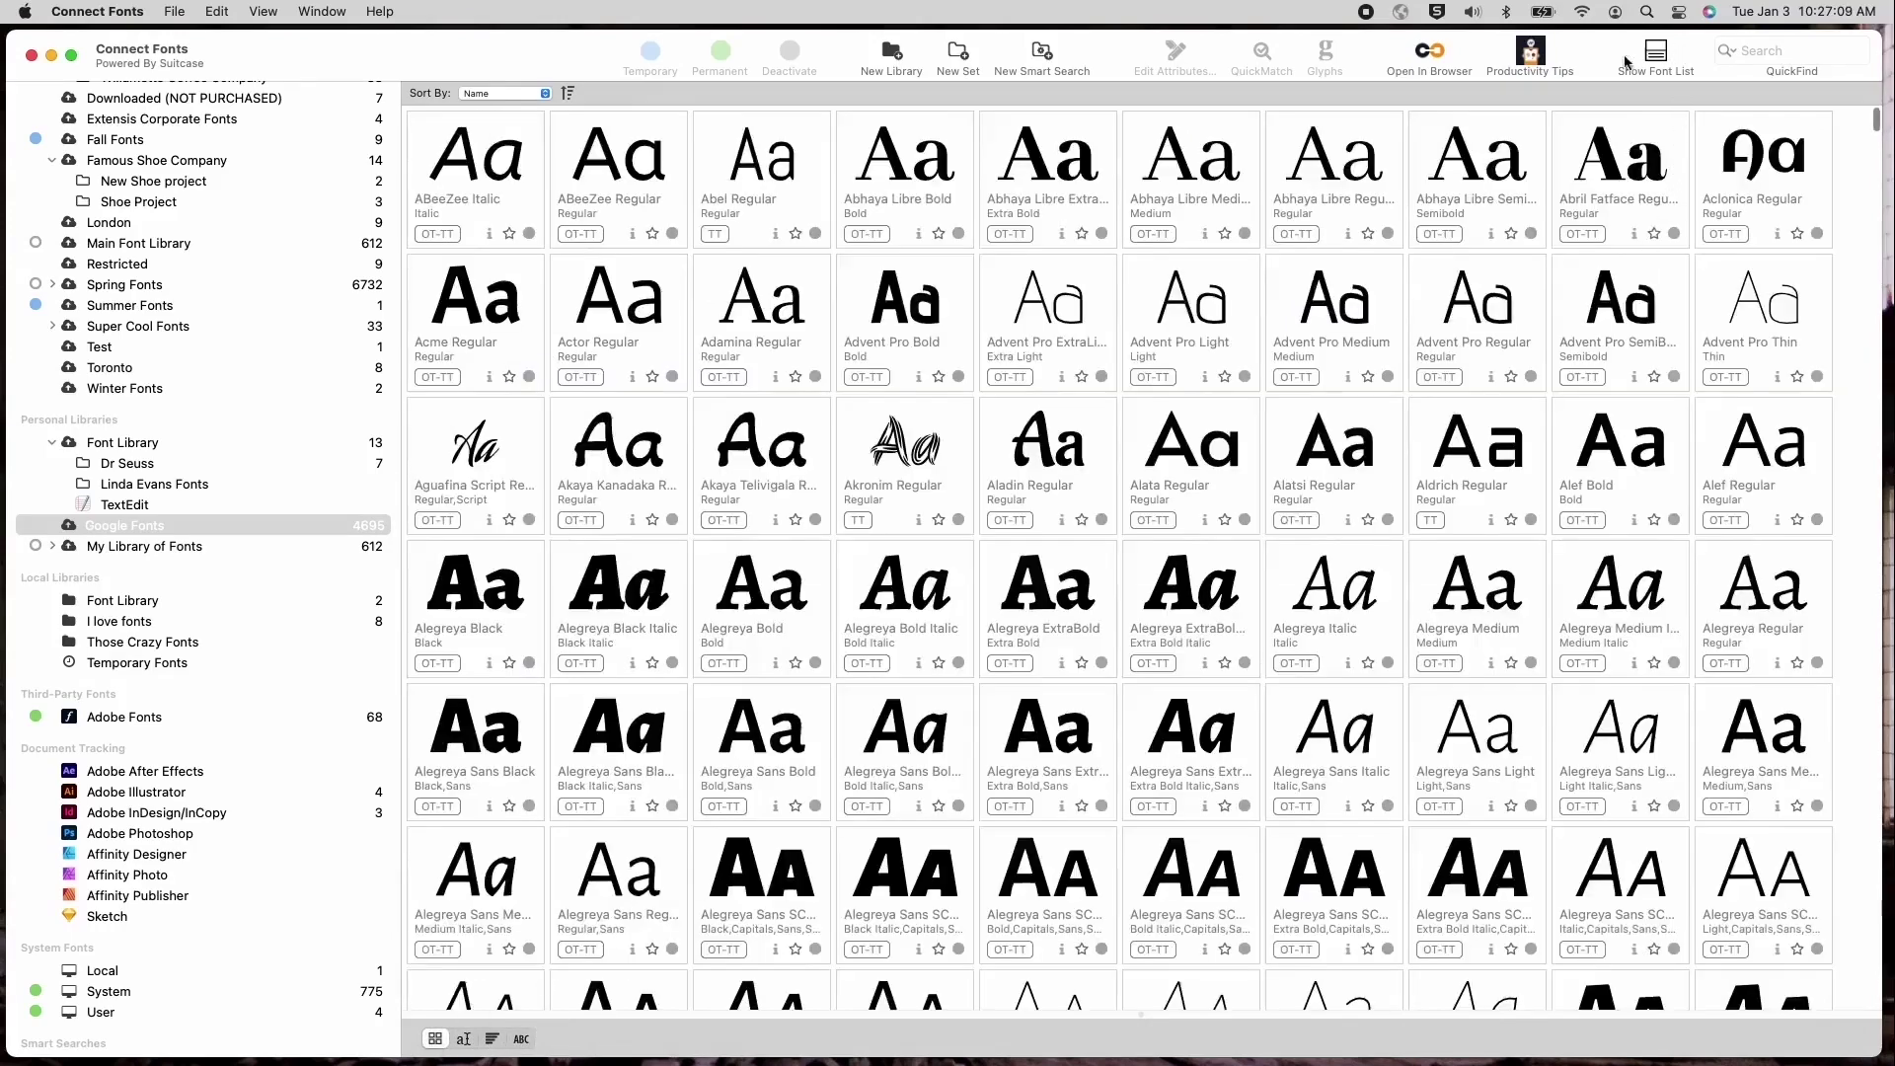
Show the font details table and select ABeeZee Italic, then Abhaya Libre Medium
click(1658, 55)
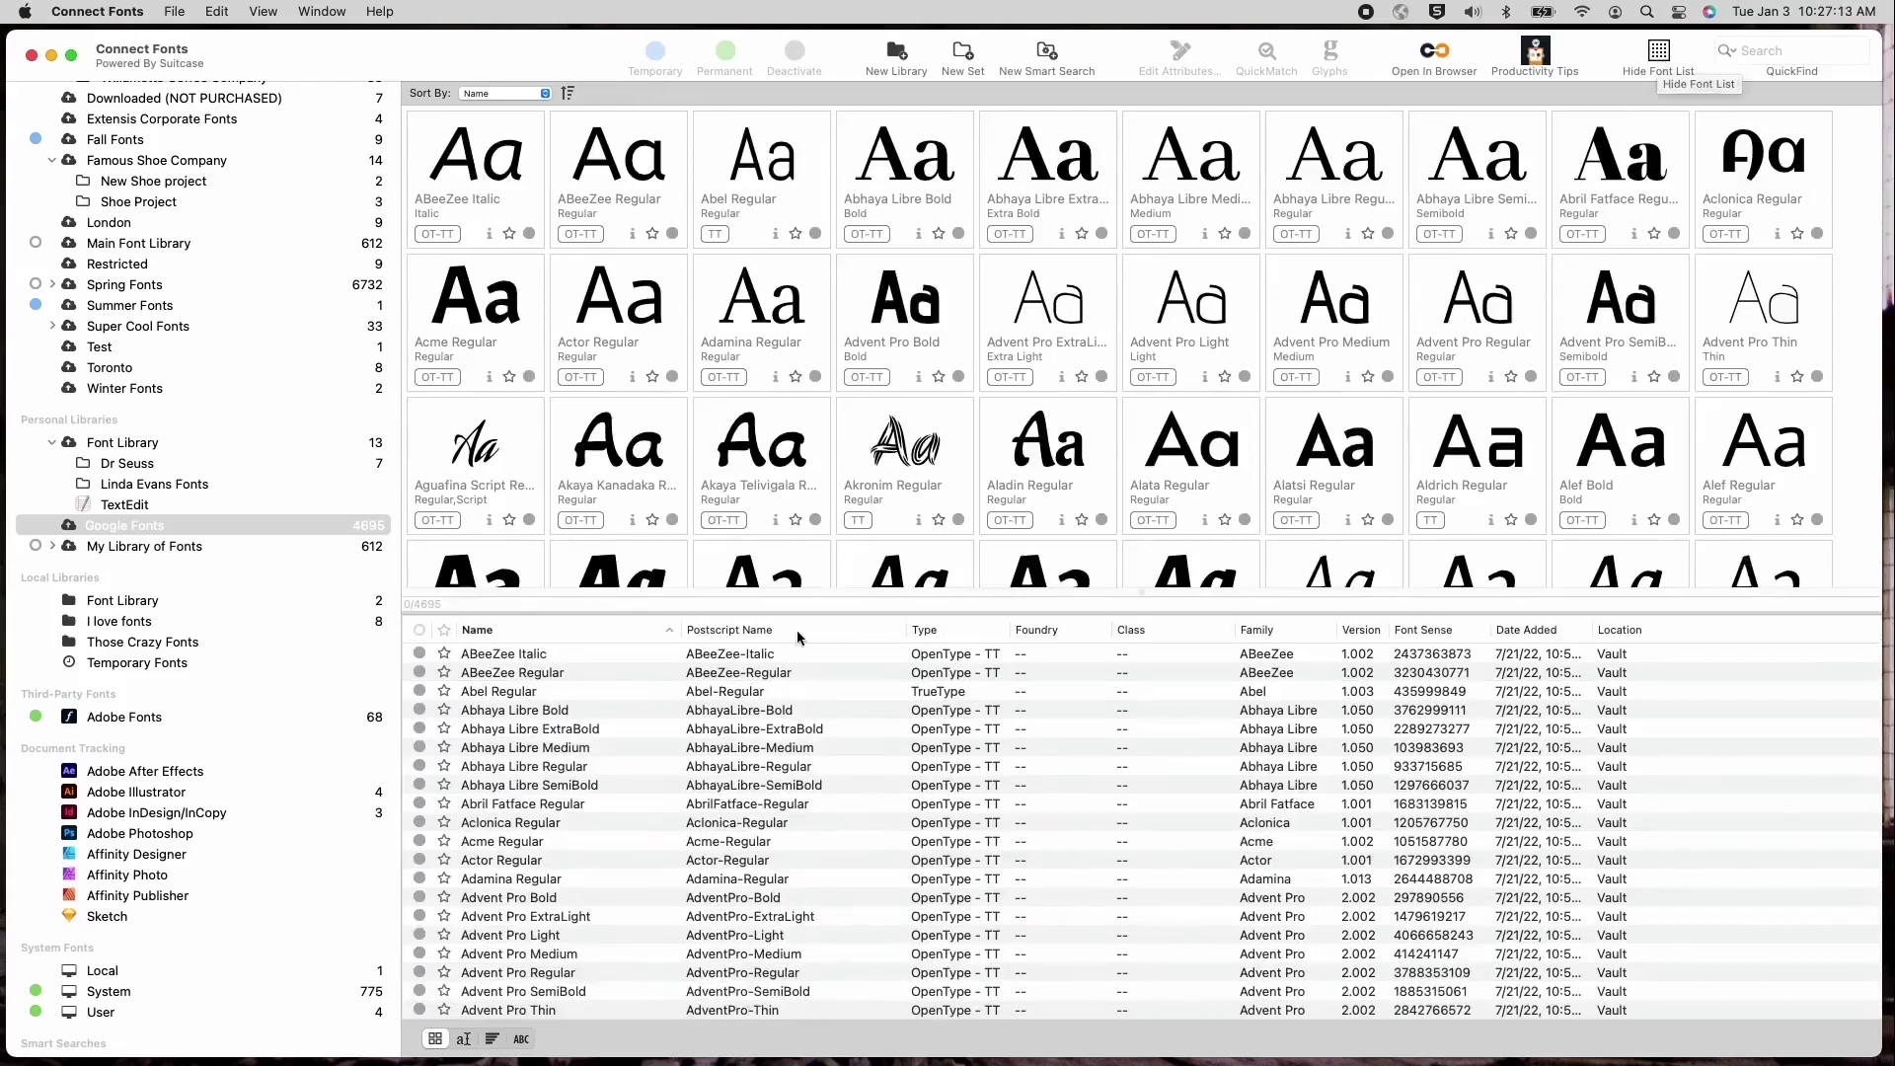
click(750, 657)
click(754, 747)
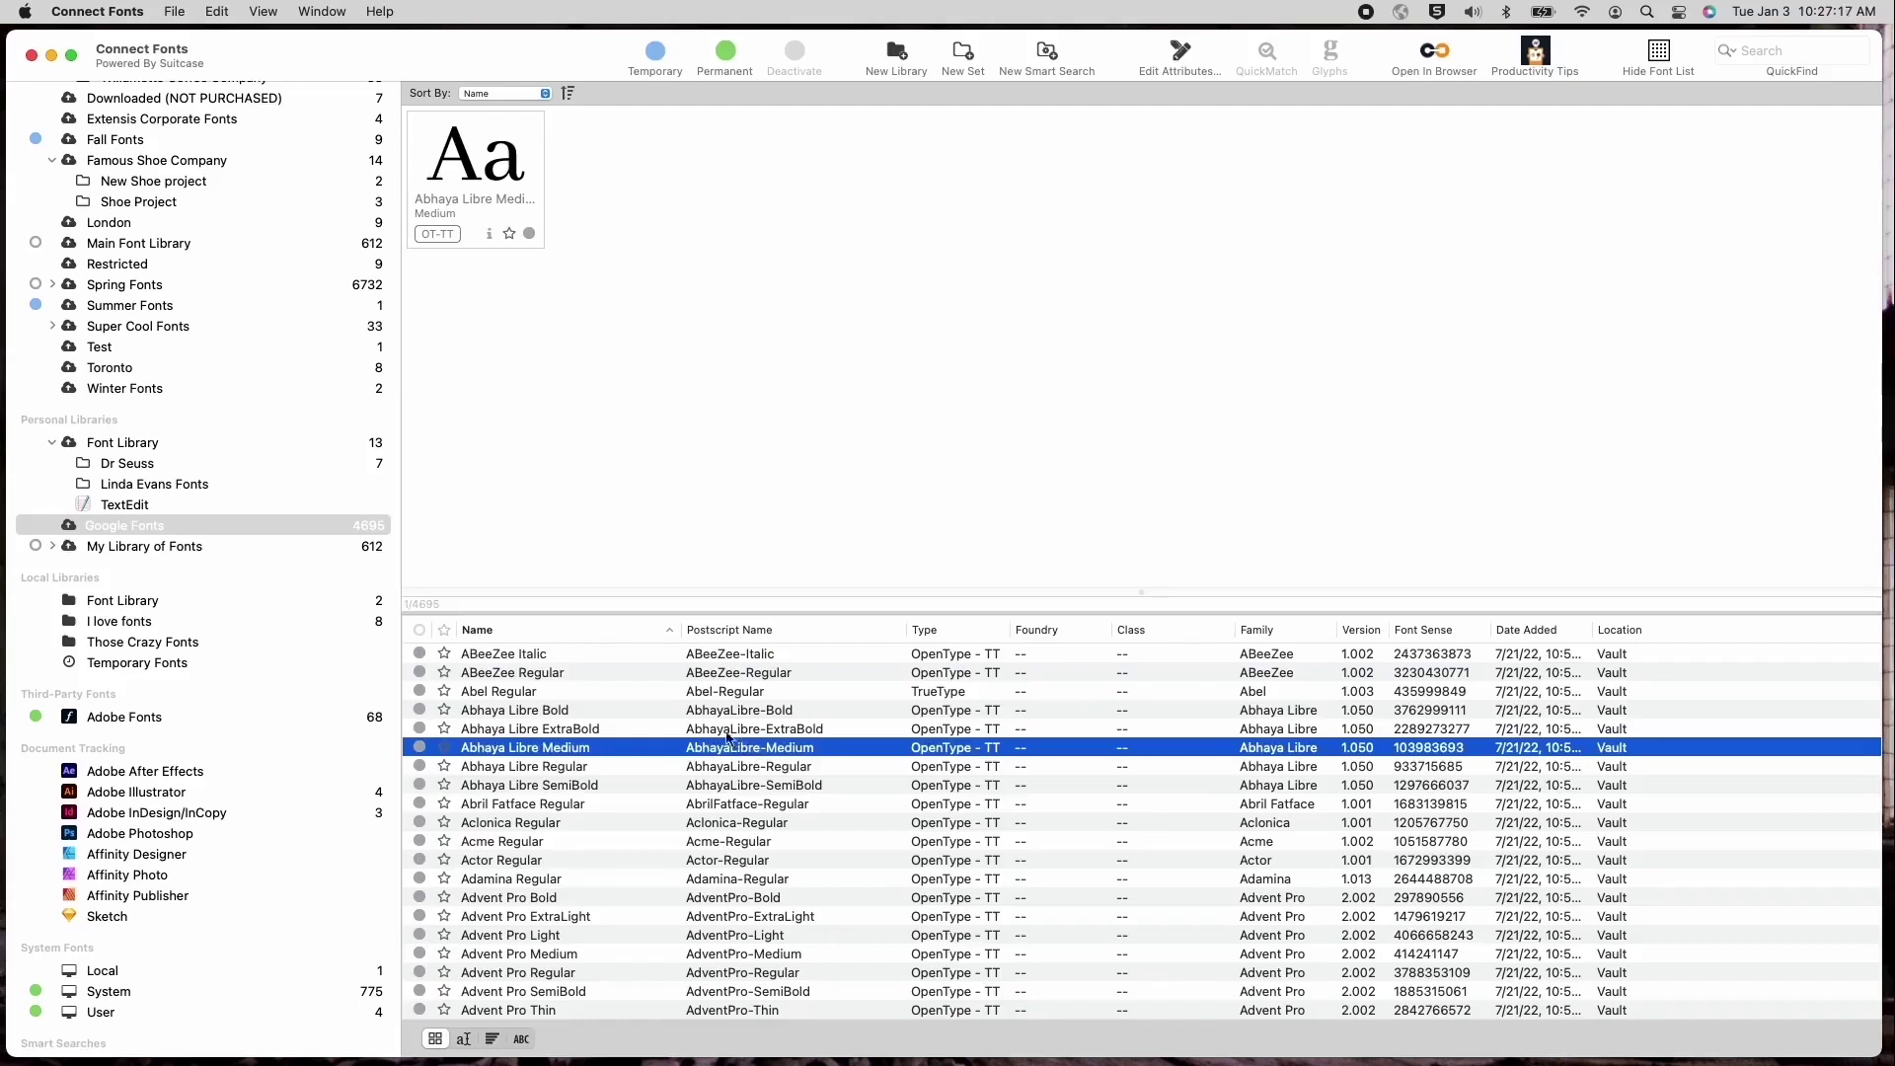
Open Spring Fonts and sort by PostScript name, type, then name A–Z
click(166, 119)
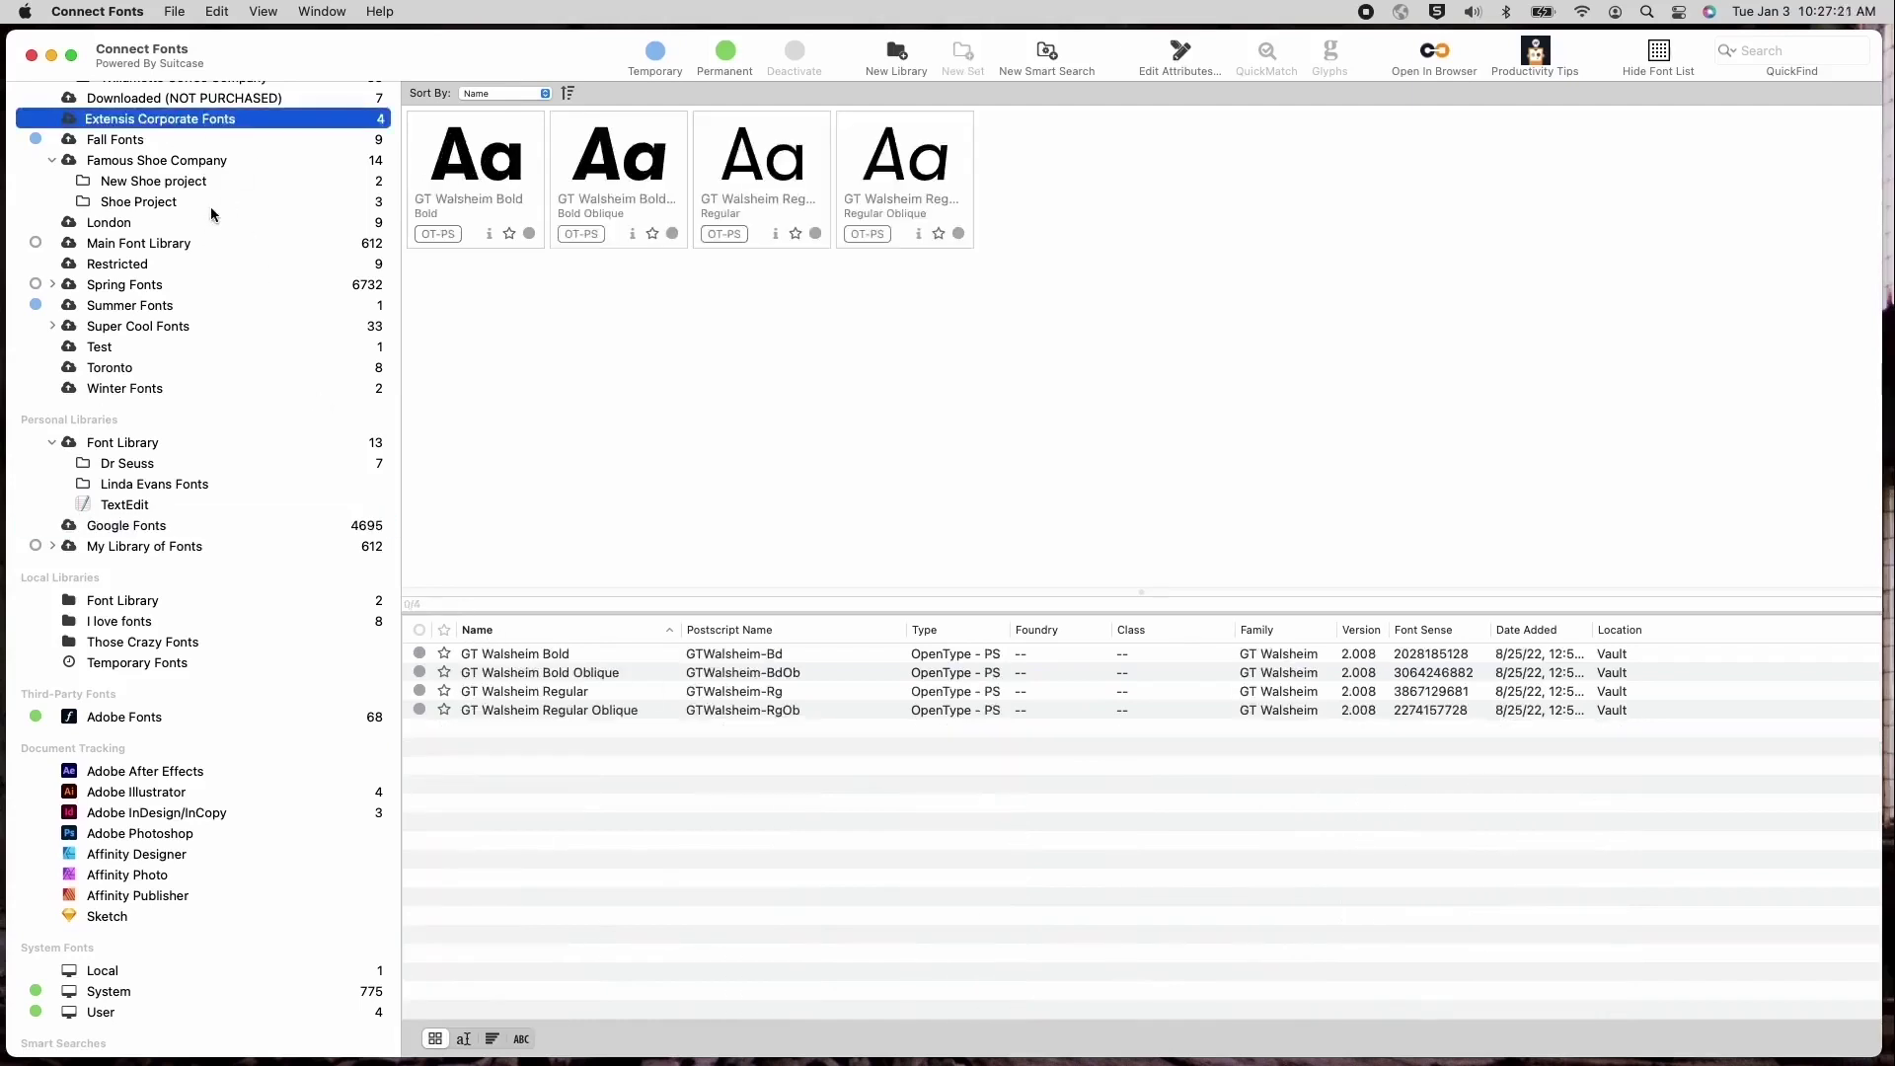
click(201, 285)
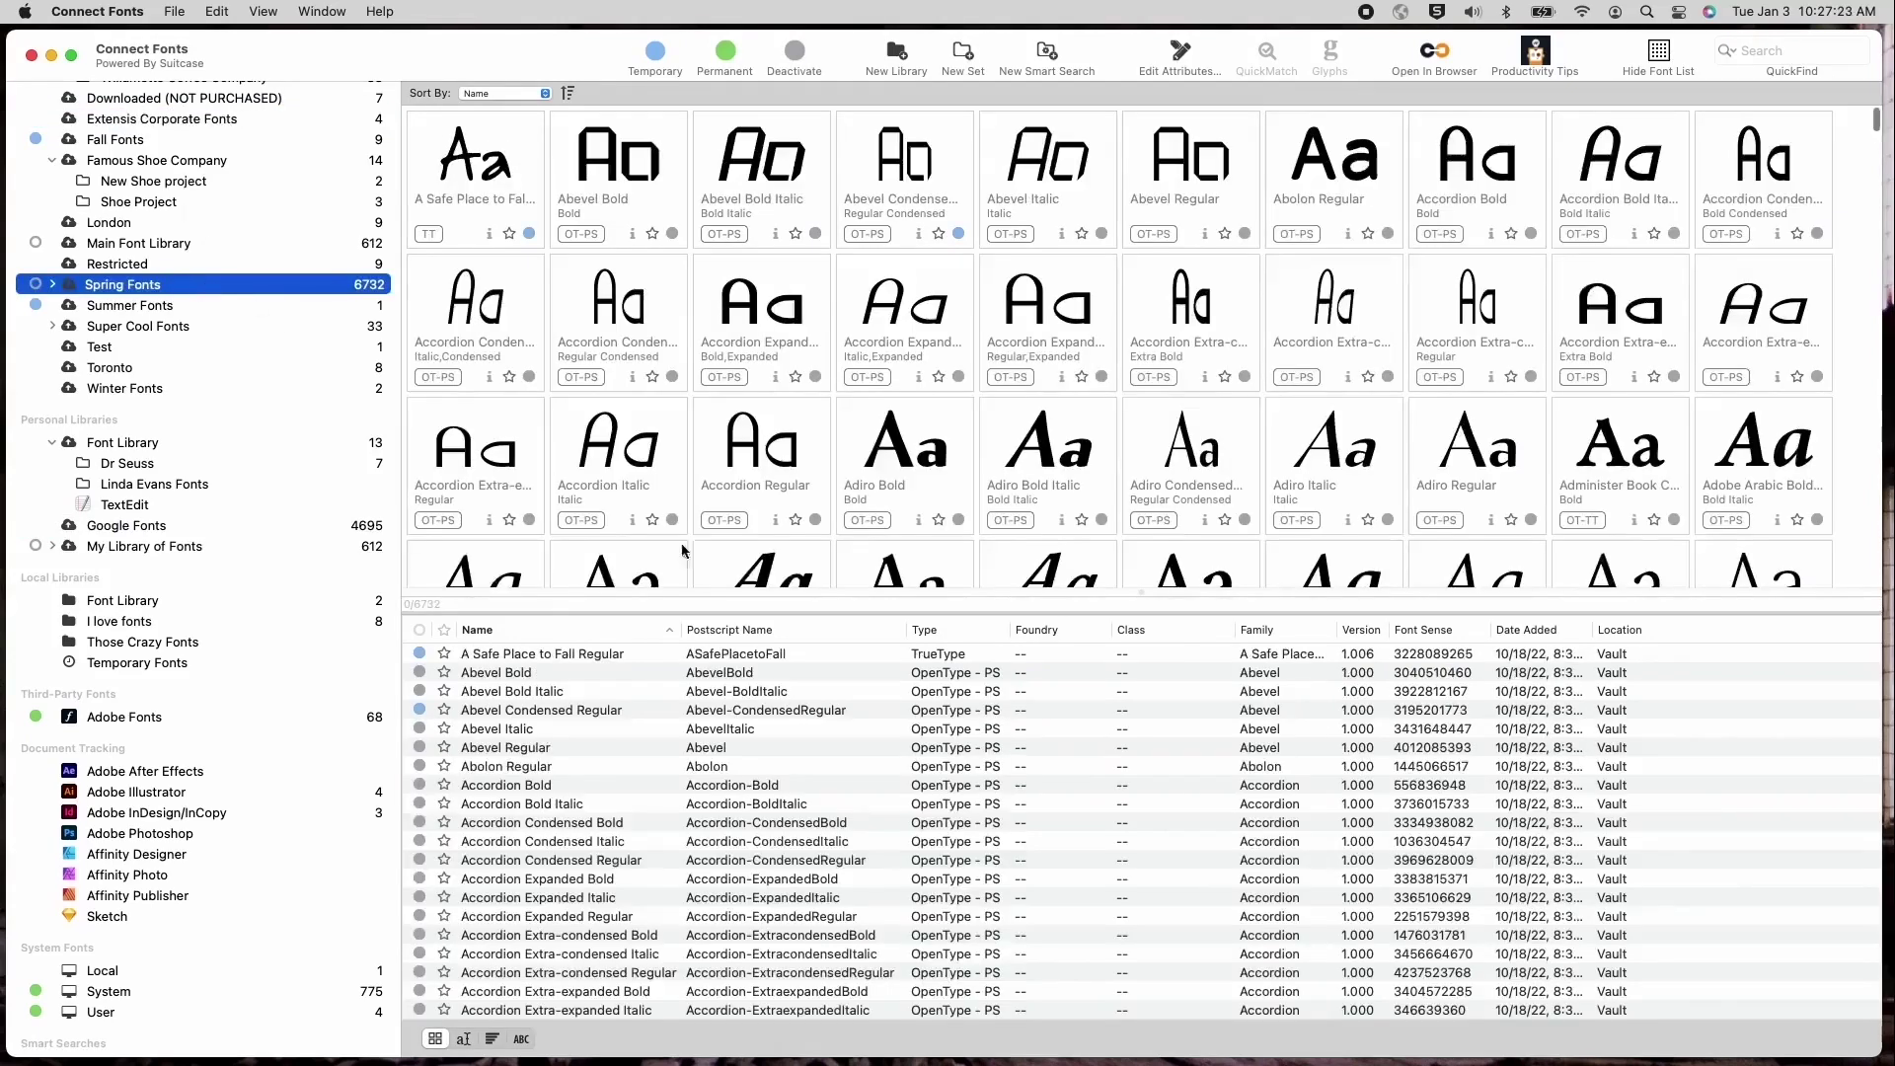
click(773, 632)
click(773, 632)
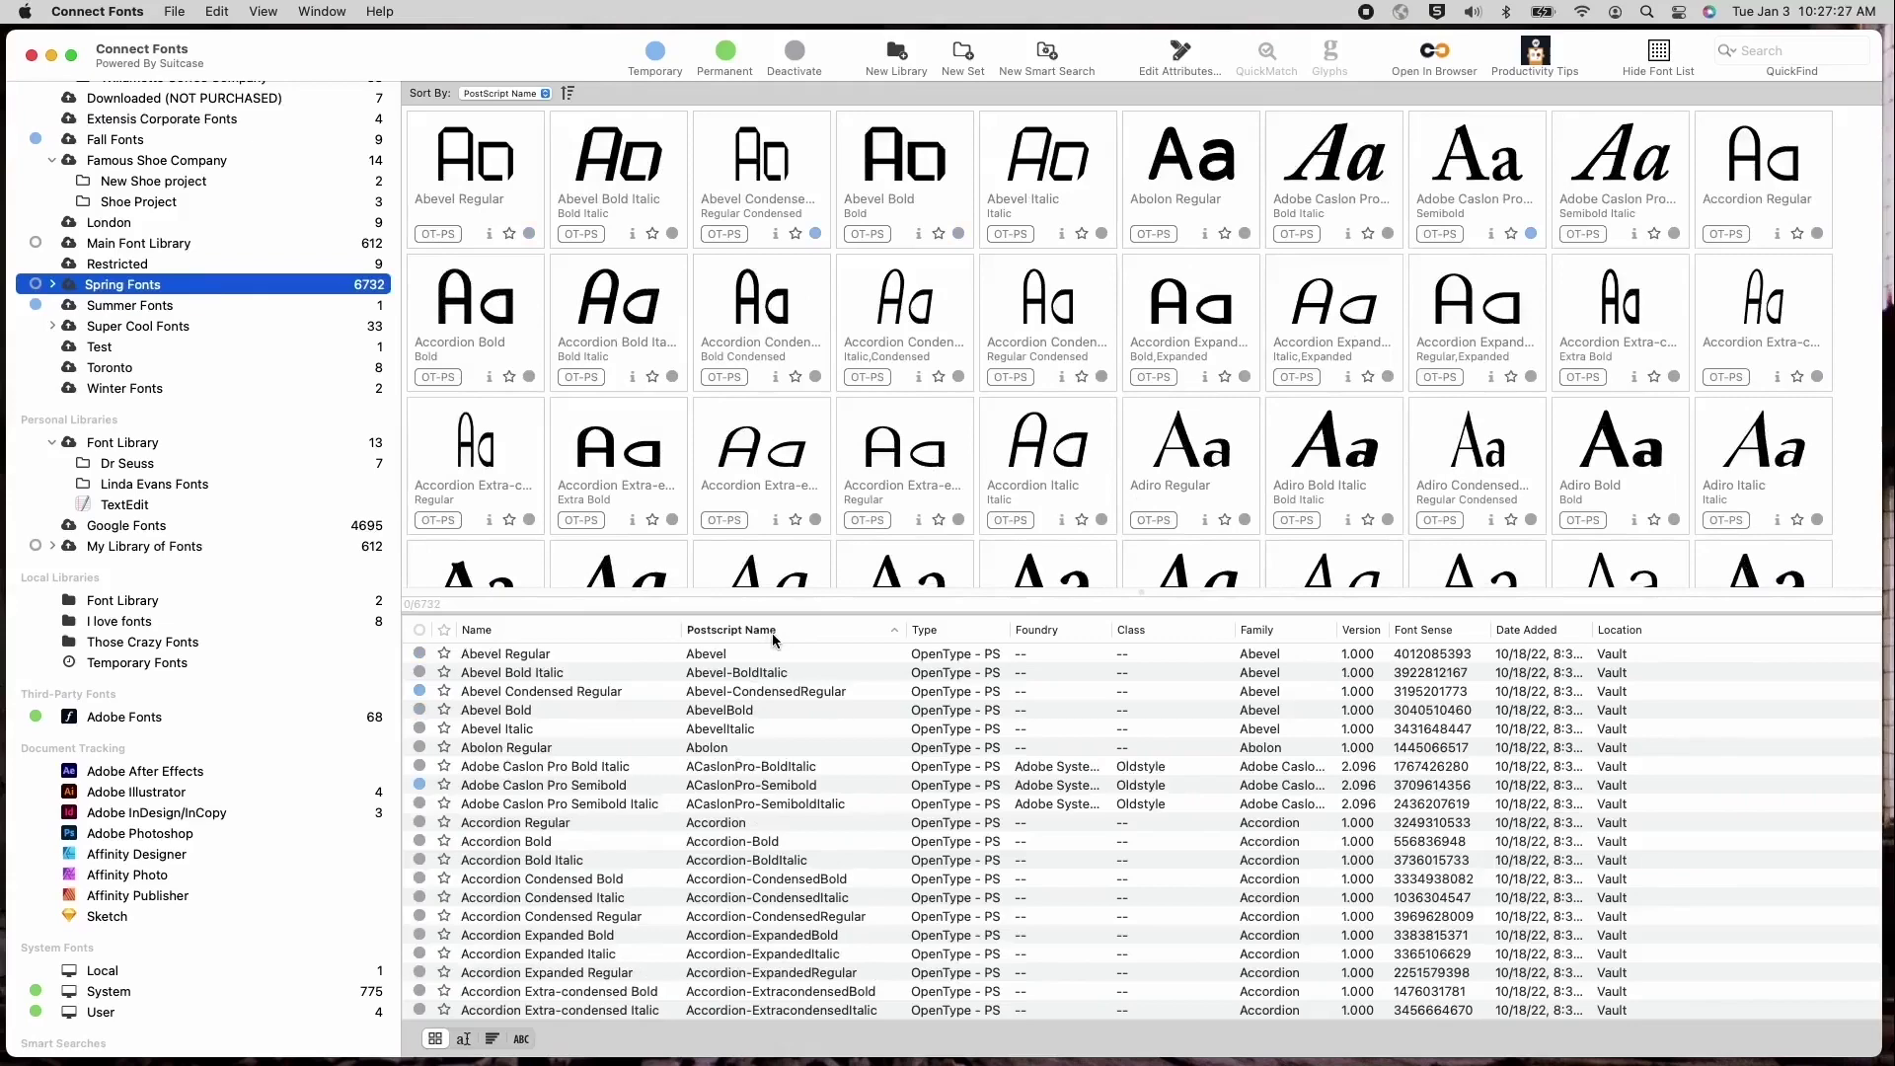
click(977, 639)
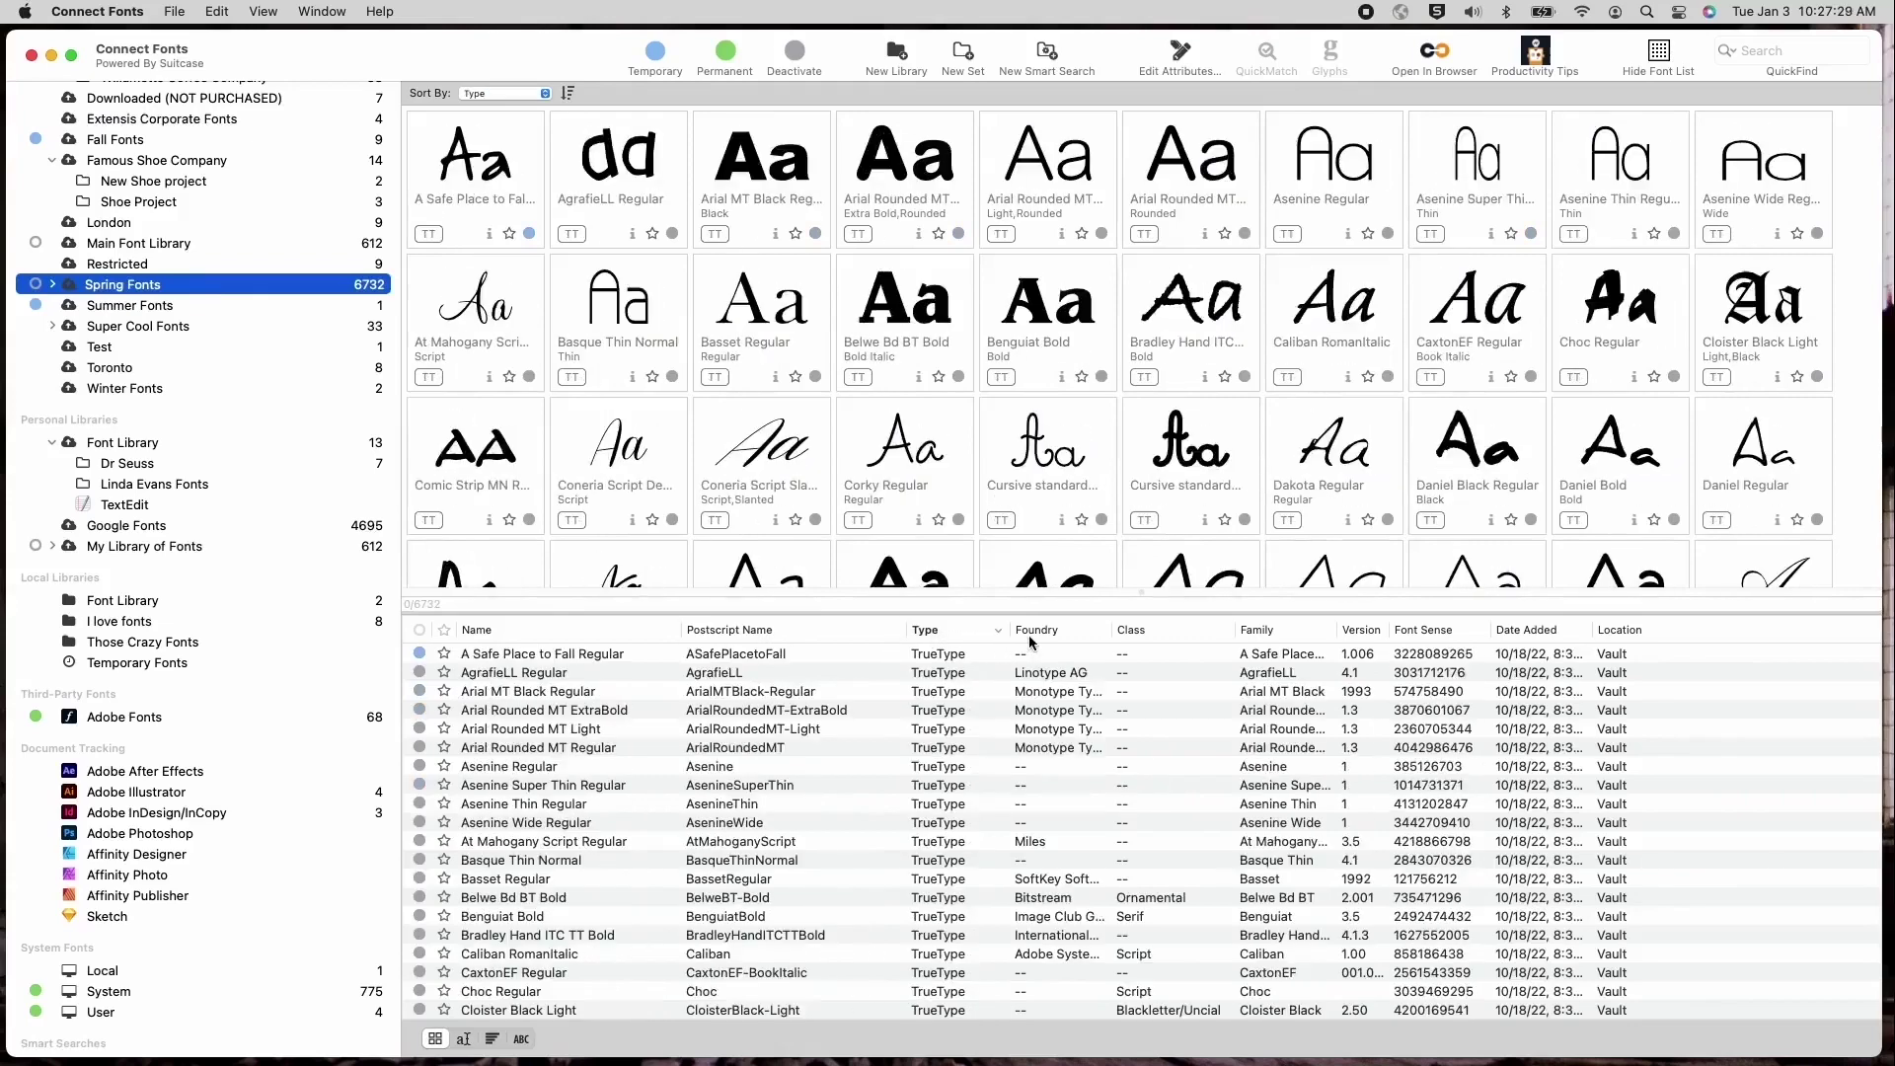
click(477, 636)
click(532, 638)
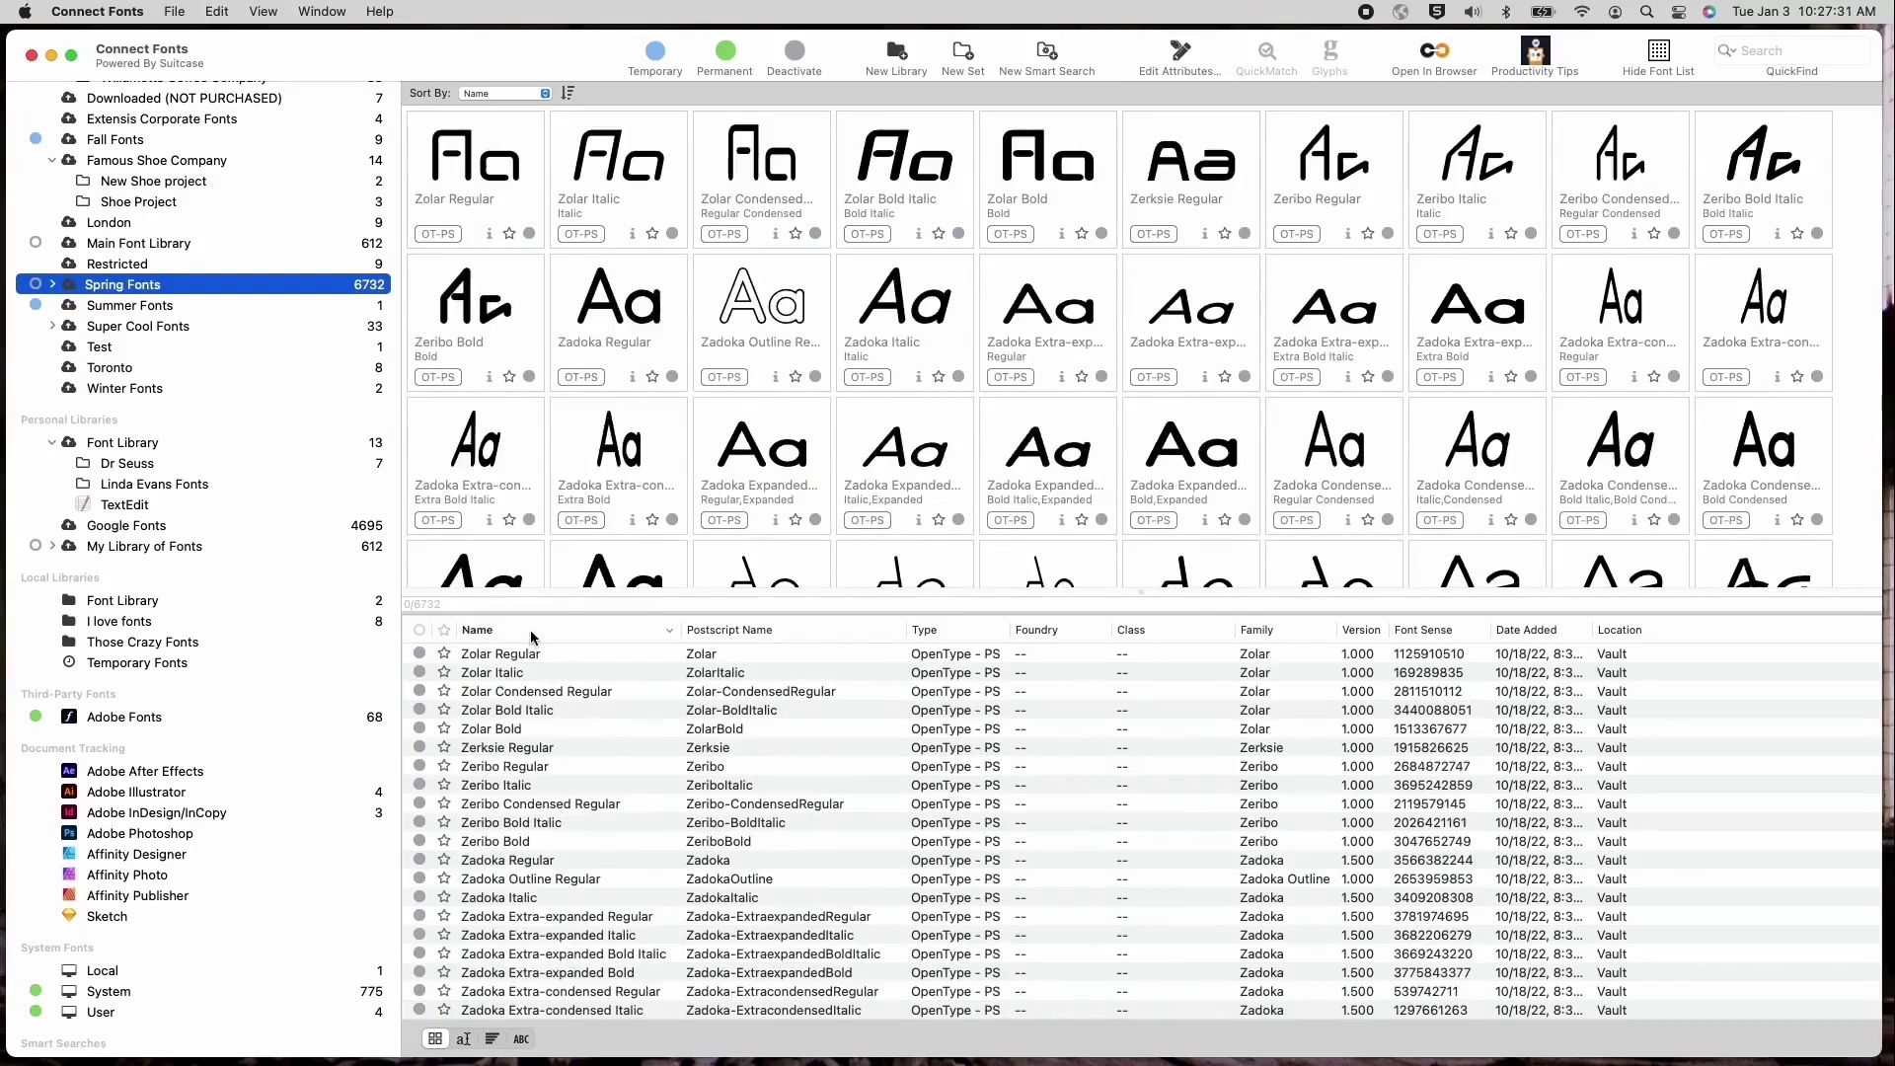
click(533, 638)
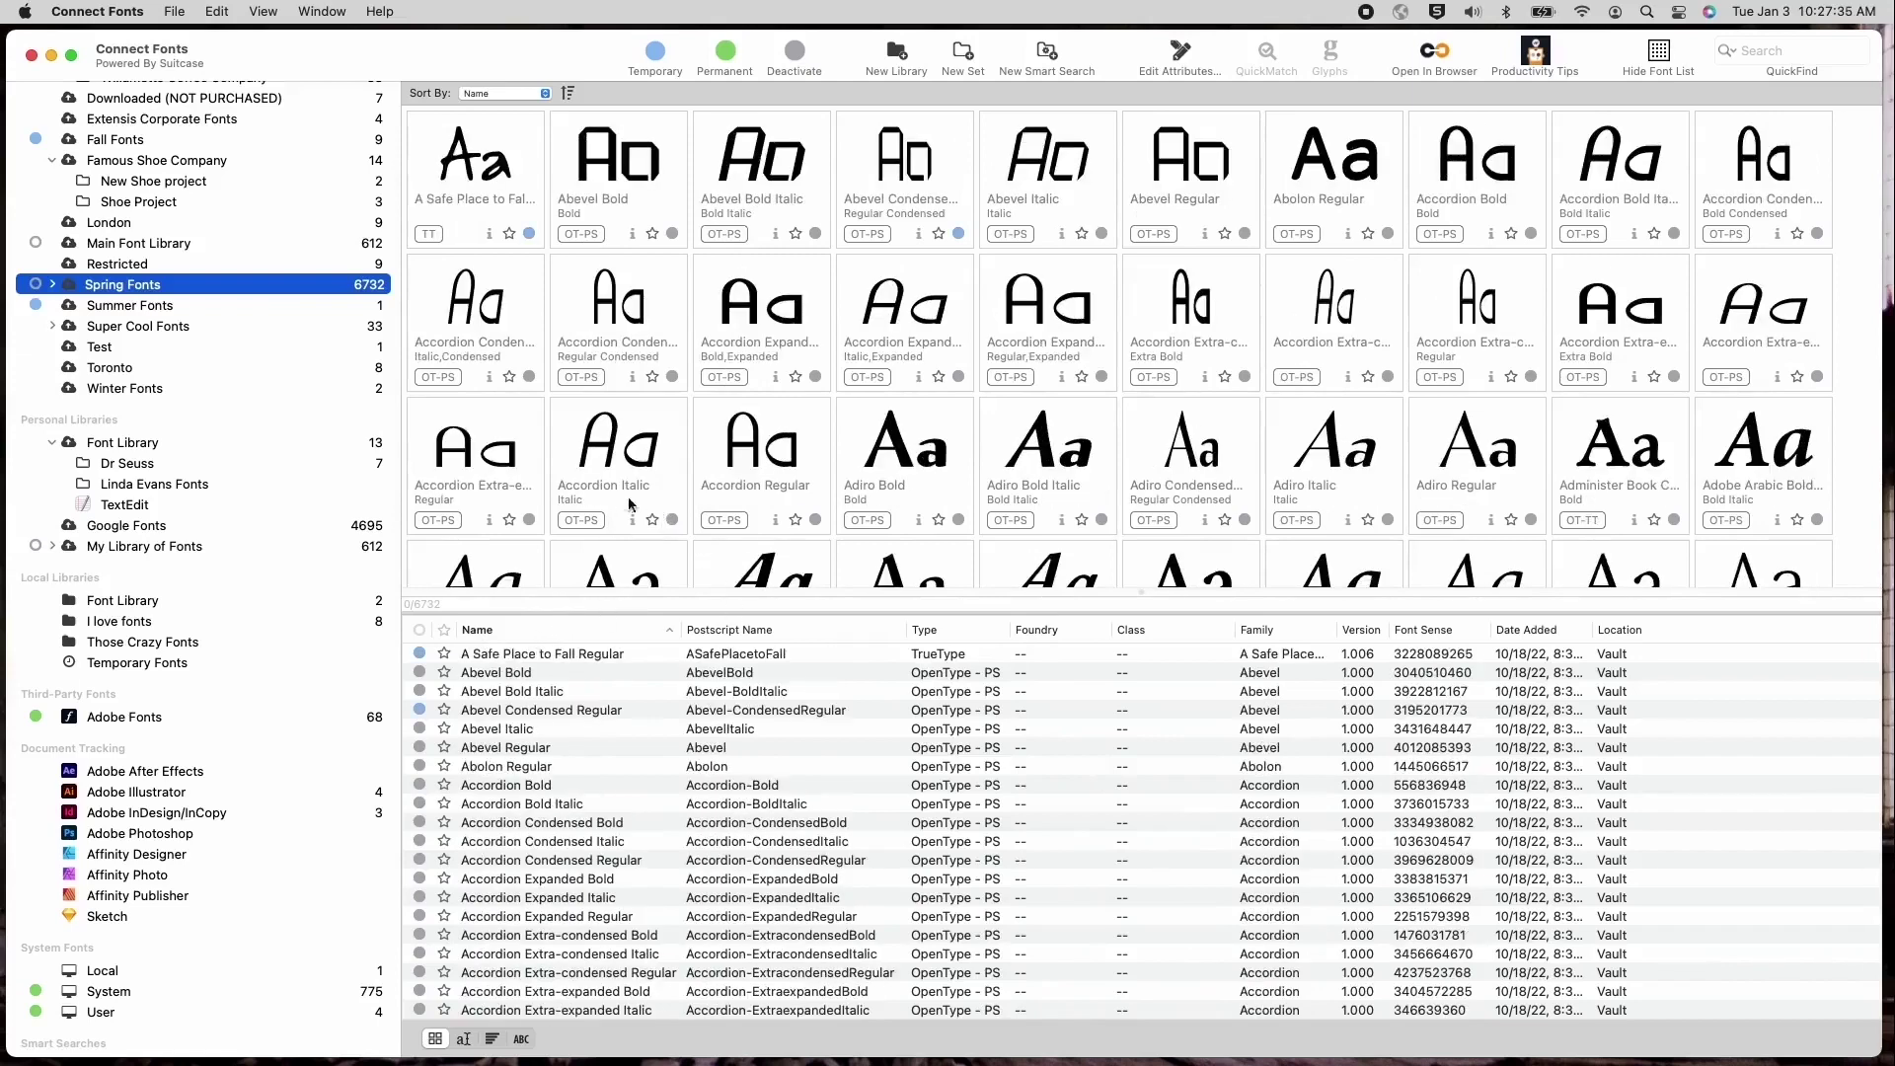
mouse_move(626, 535)
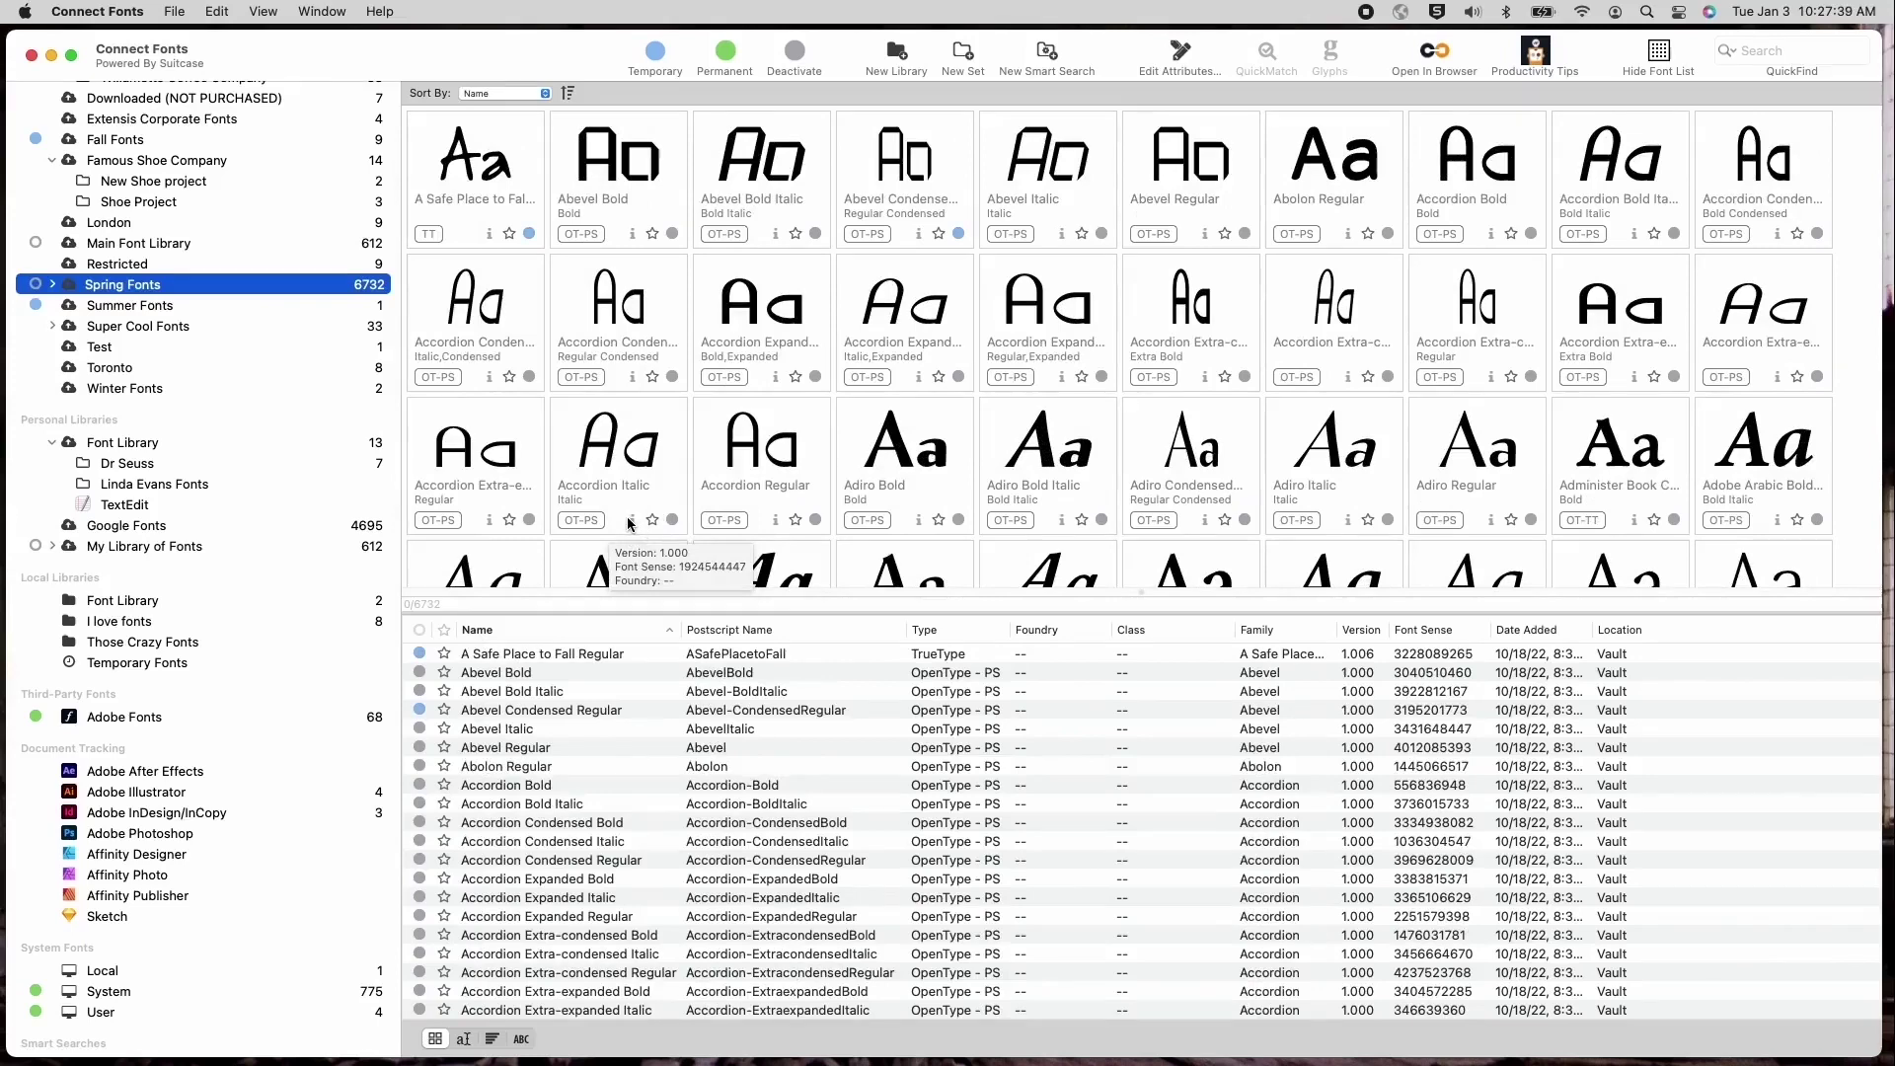
Open Accordion Italic's details and view its Info, Preview, Glyphs and Documents tabs, ending on Preview
click(628, 523)
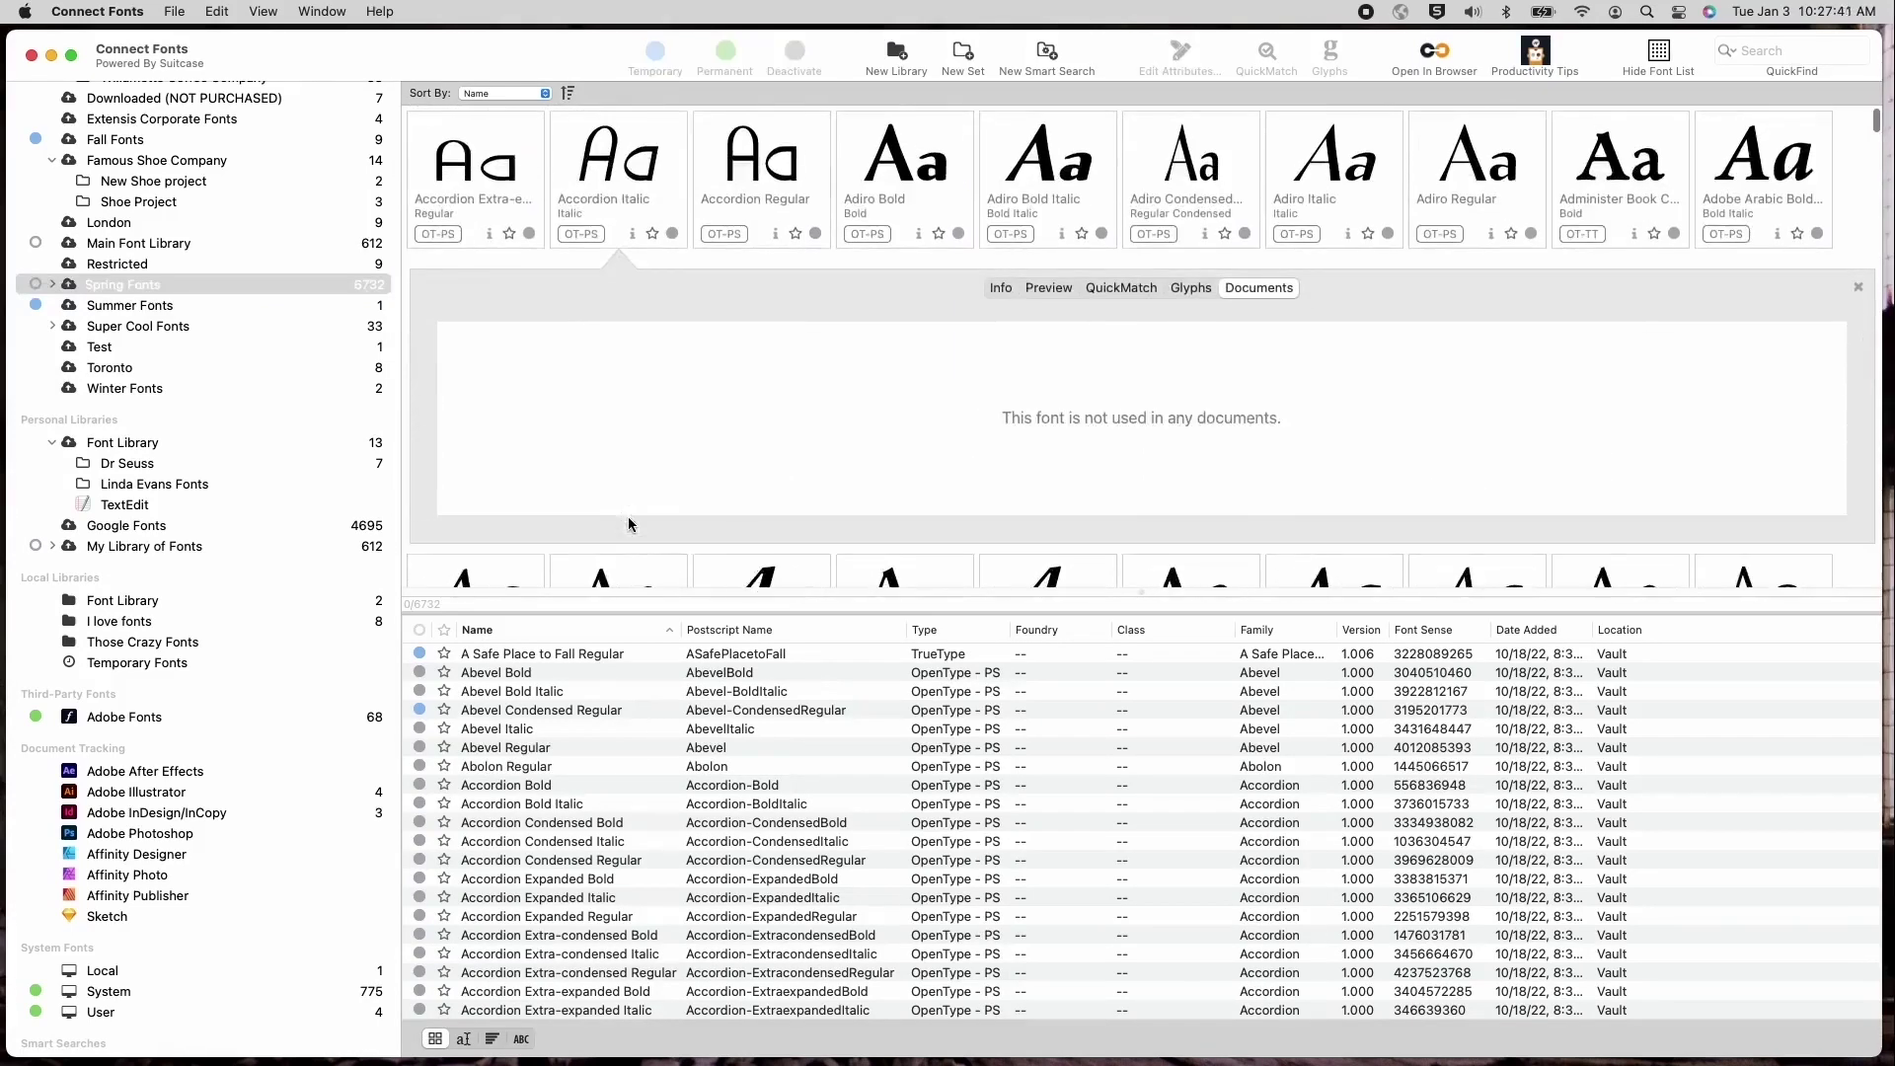
click(1001, 288)
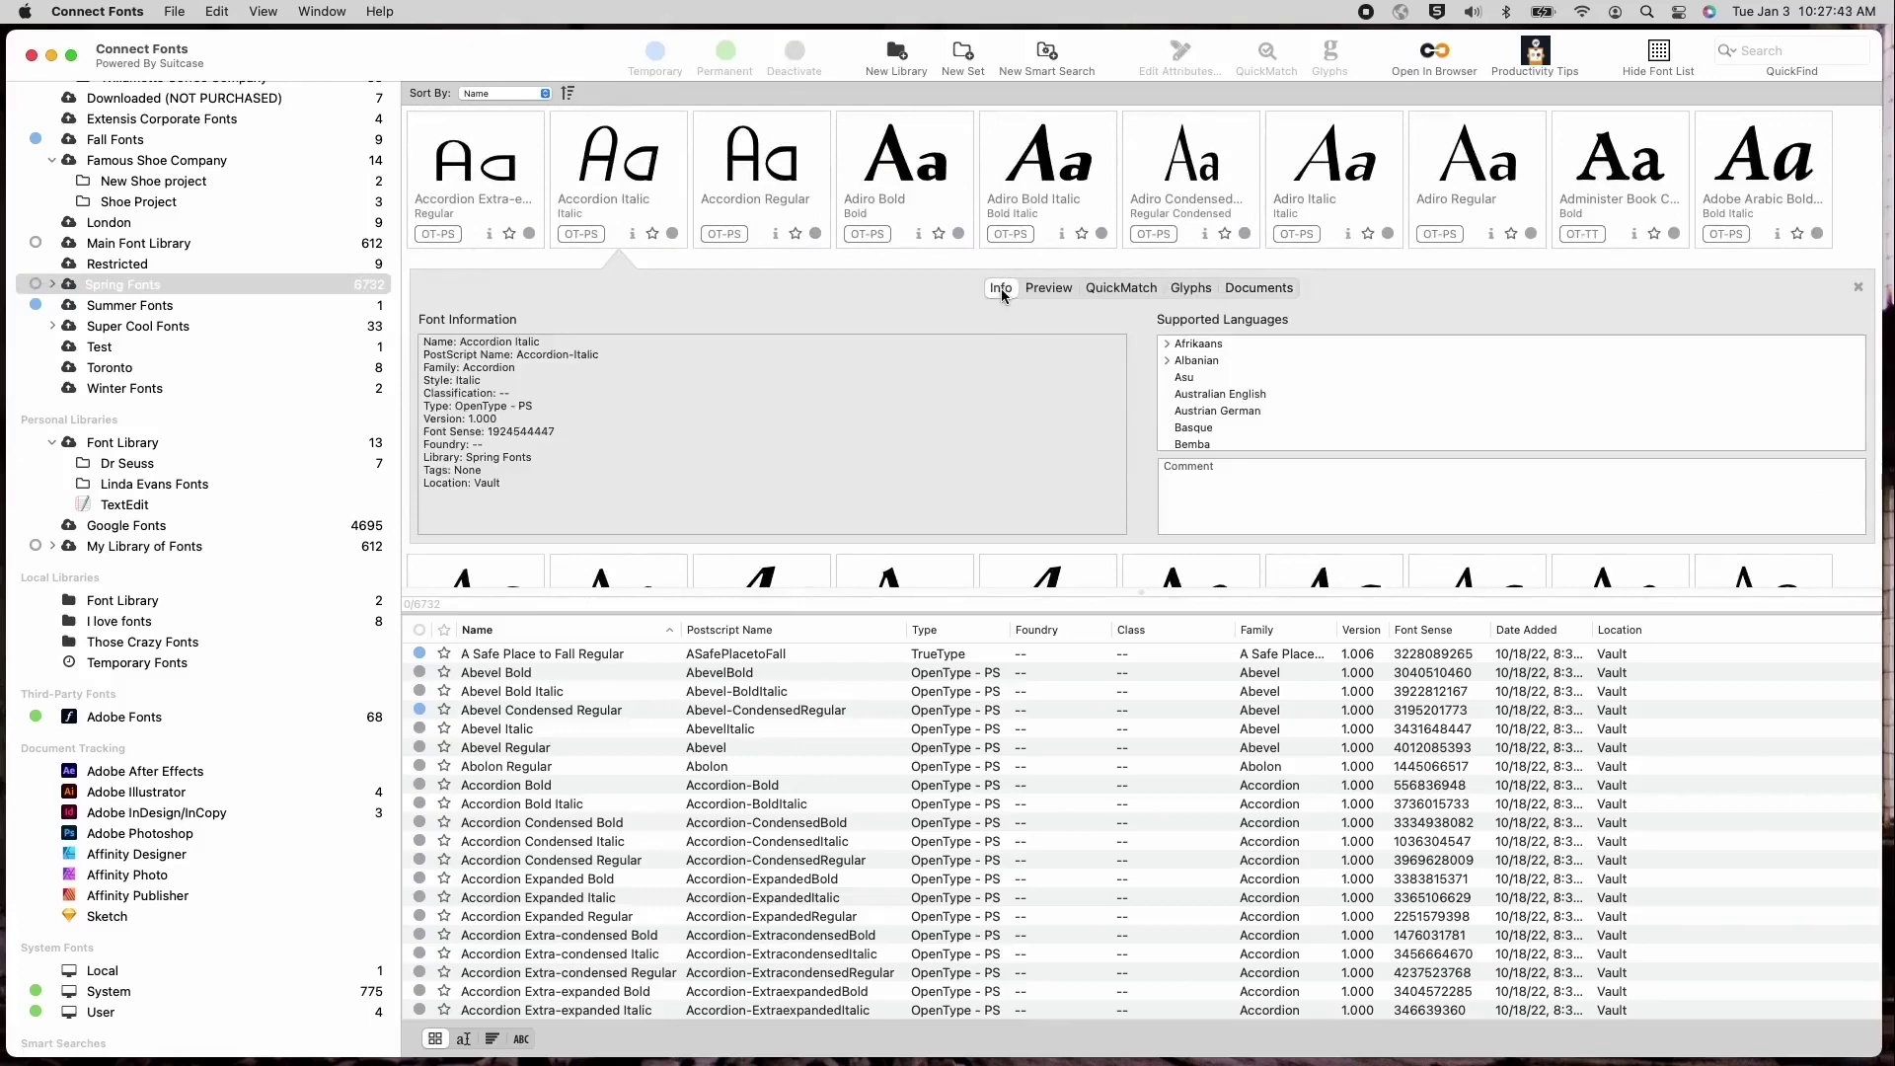
click(1058, 293)
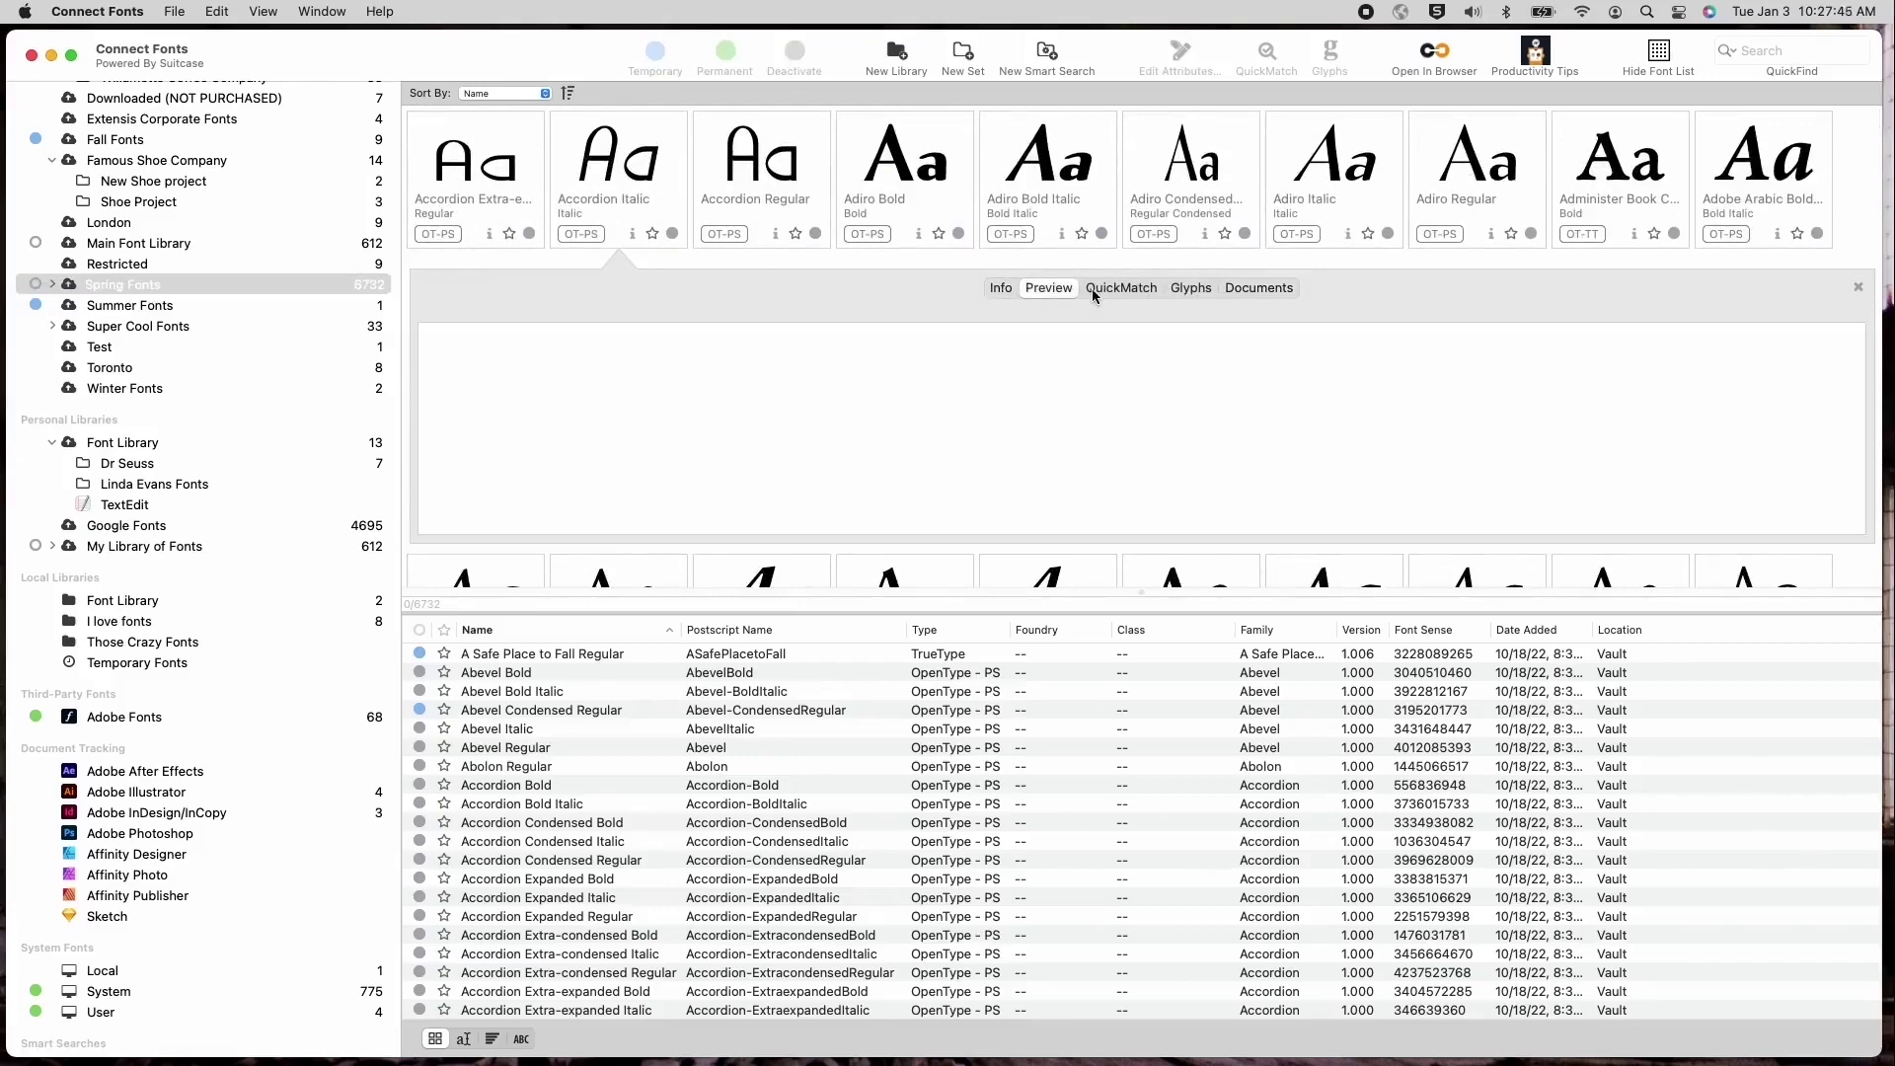
click(1192, 288)
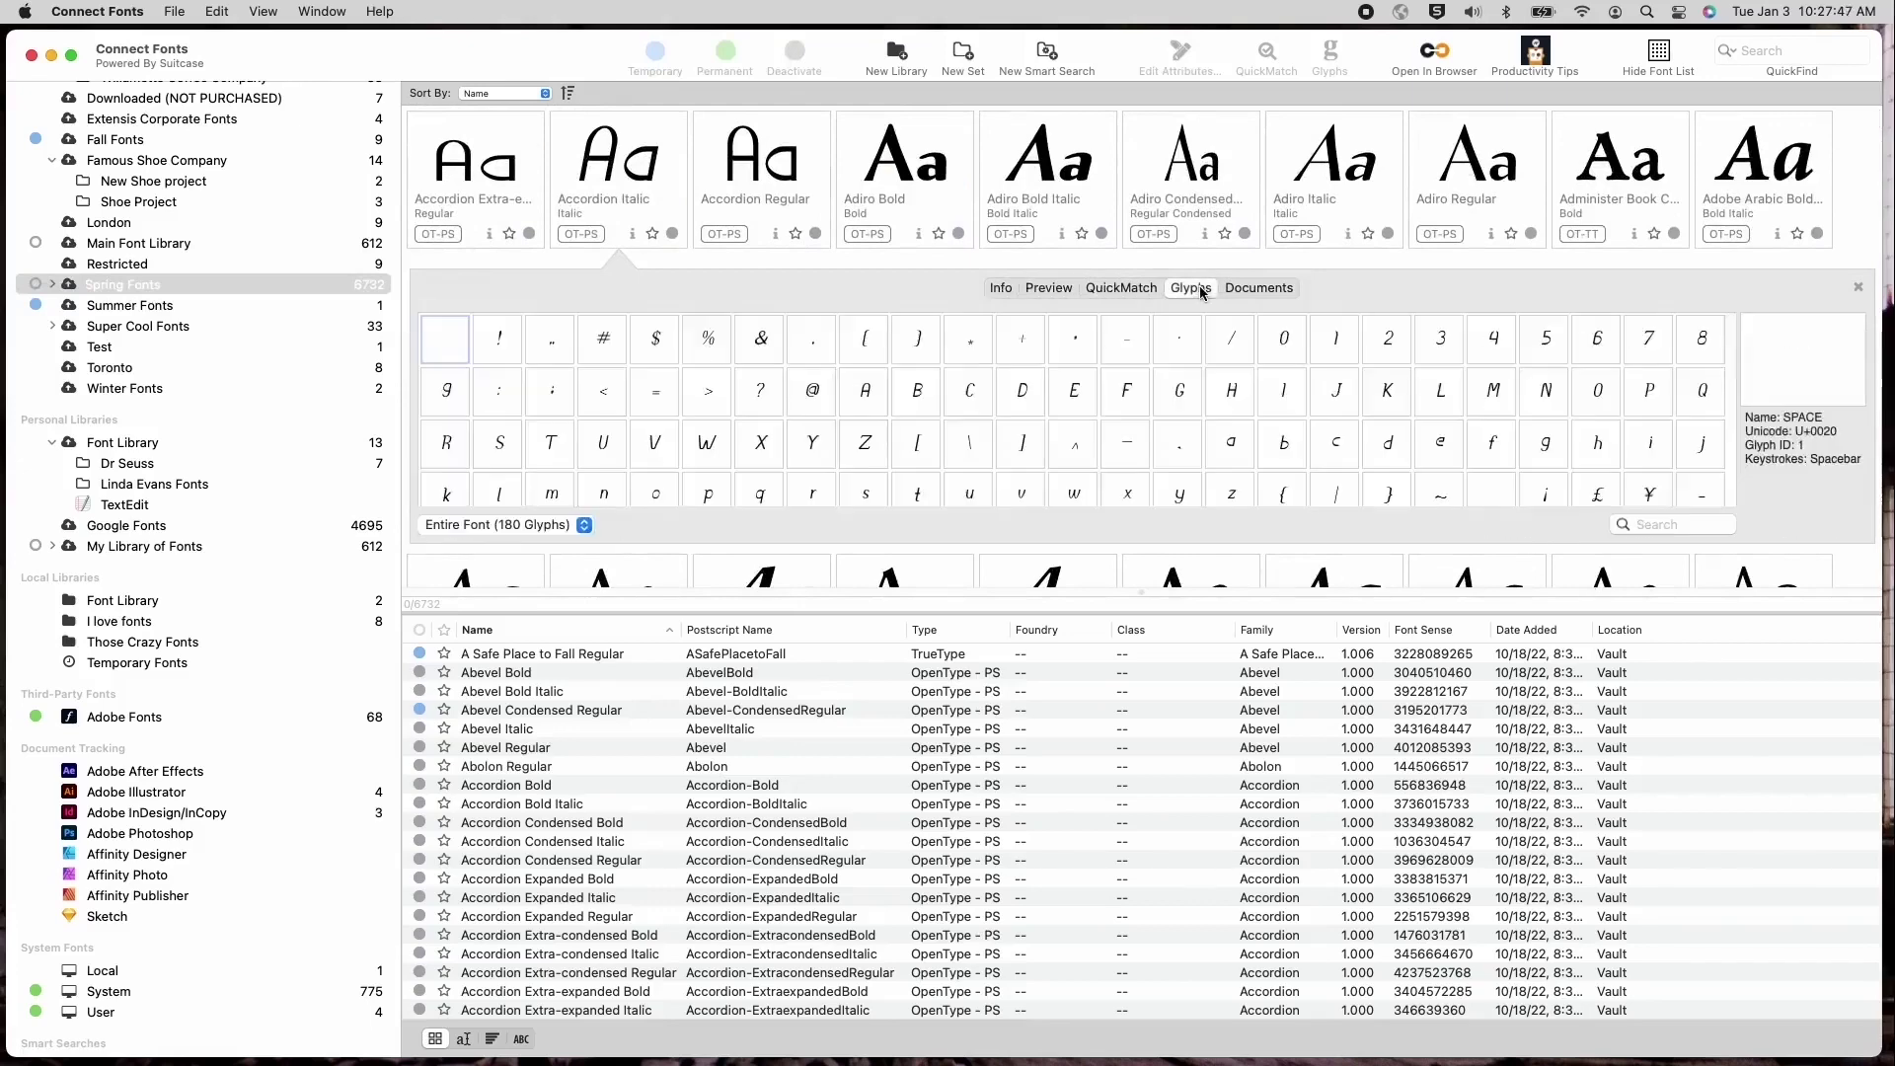
click(1250, 294)
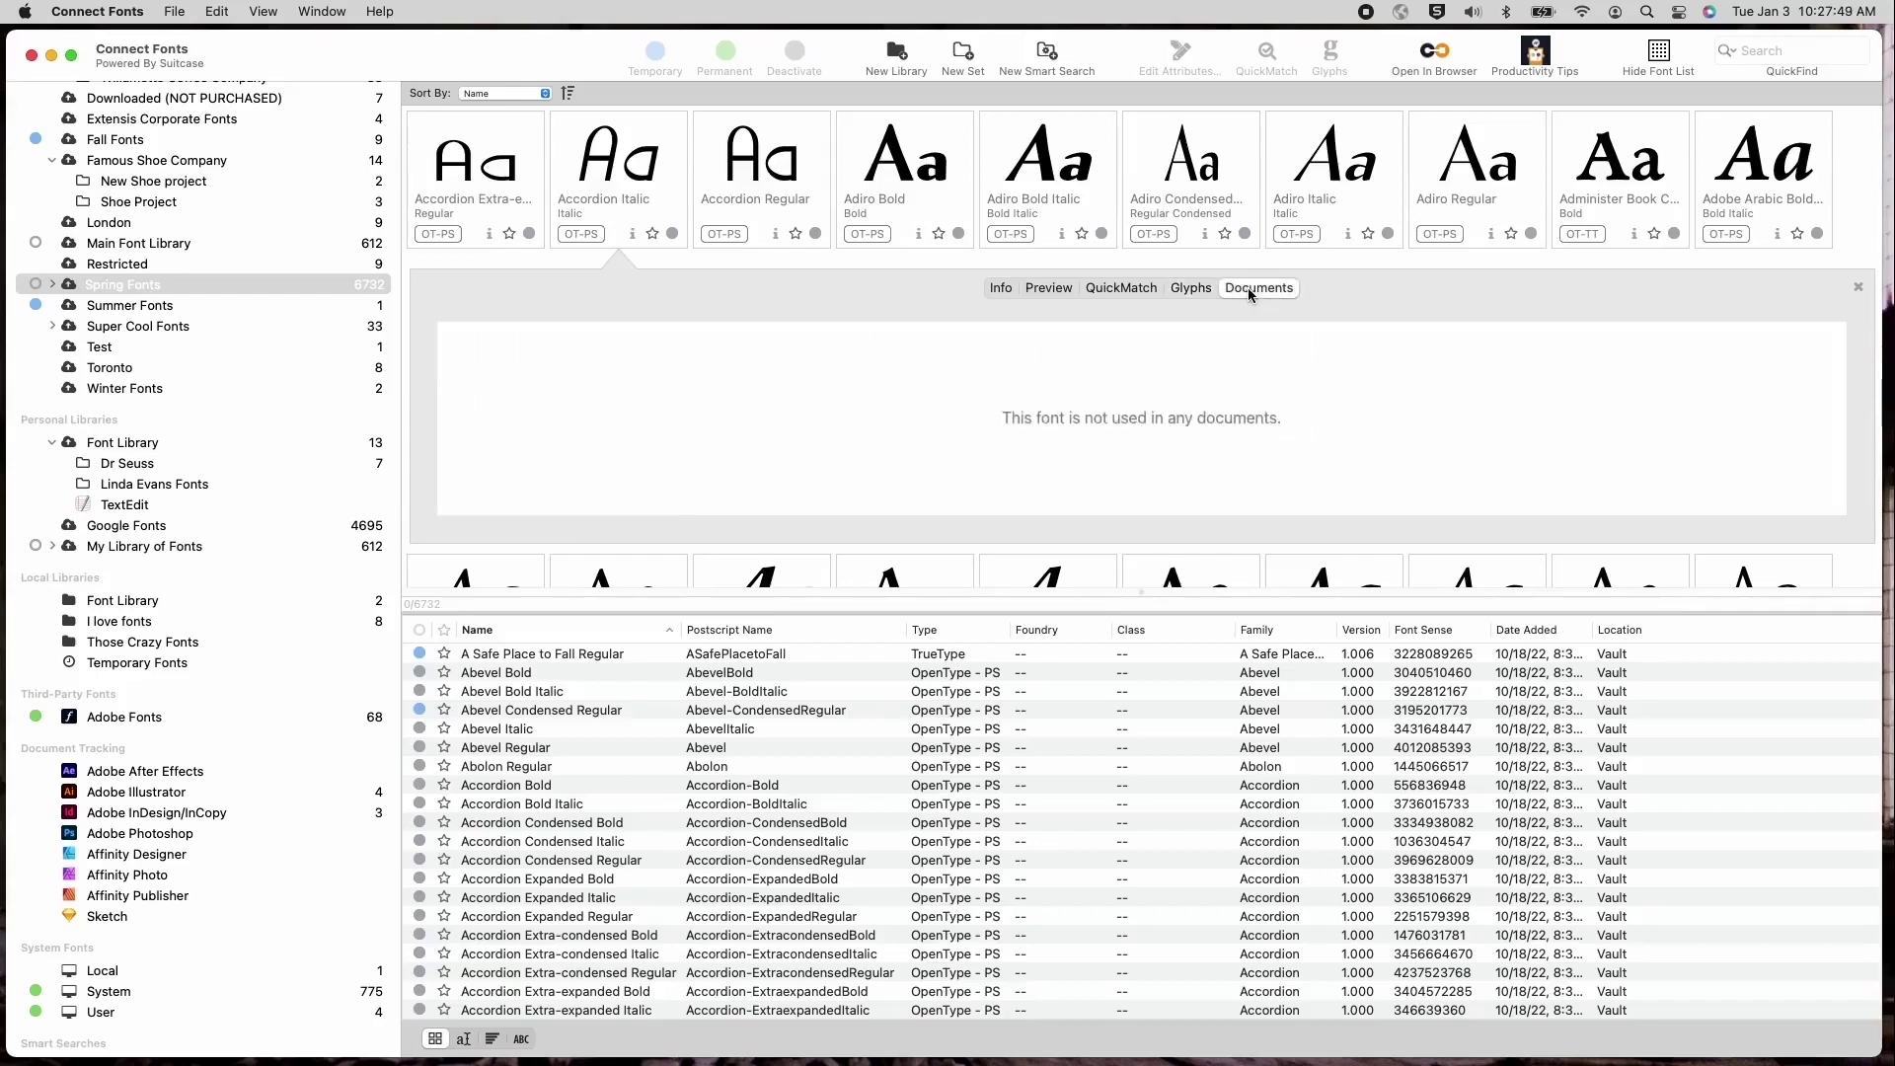
click(1046, 289)
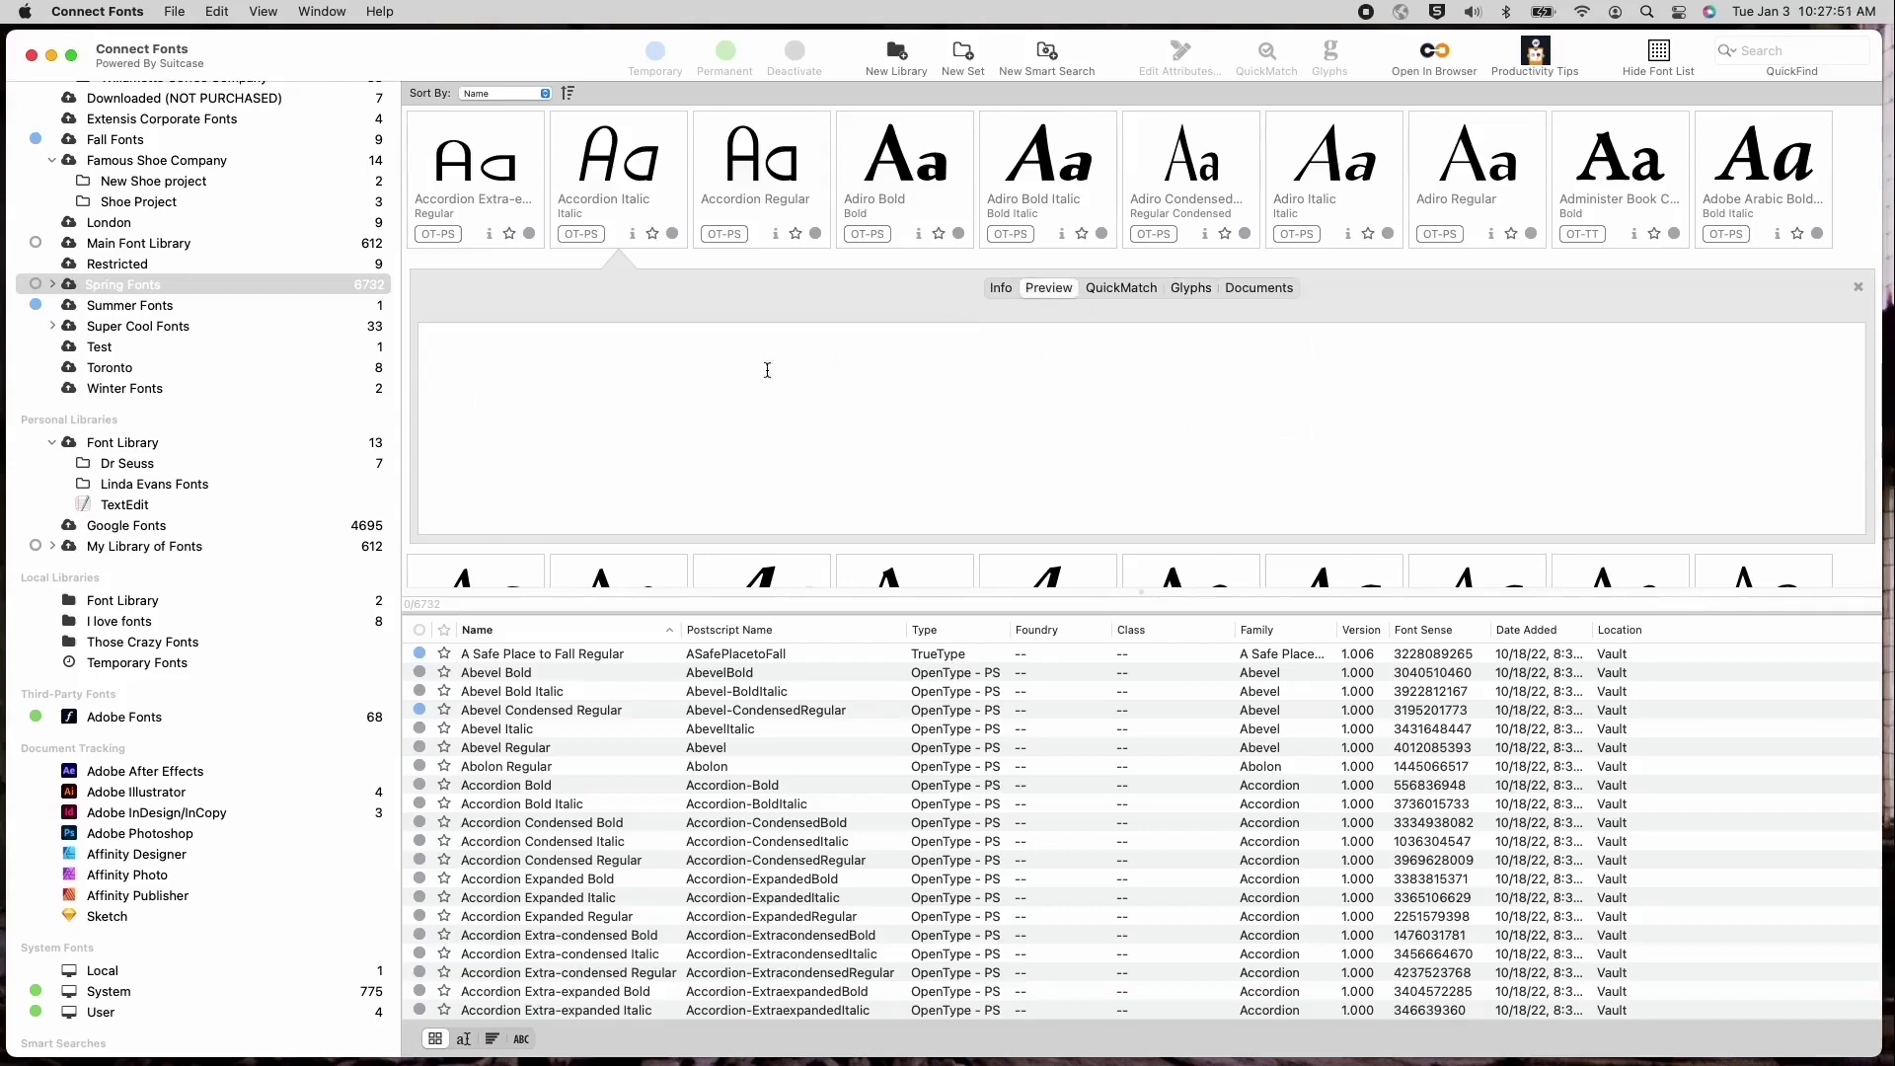
Enter Hello as preview text, then list fonts as sample rows and try the waterfall view
text(Hello)
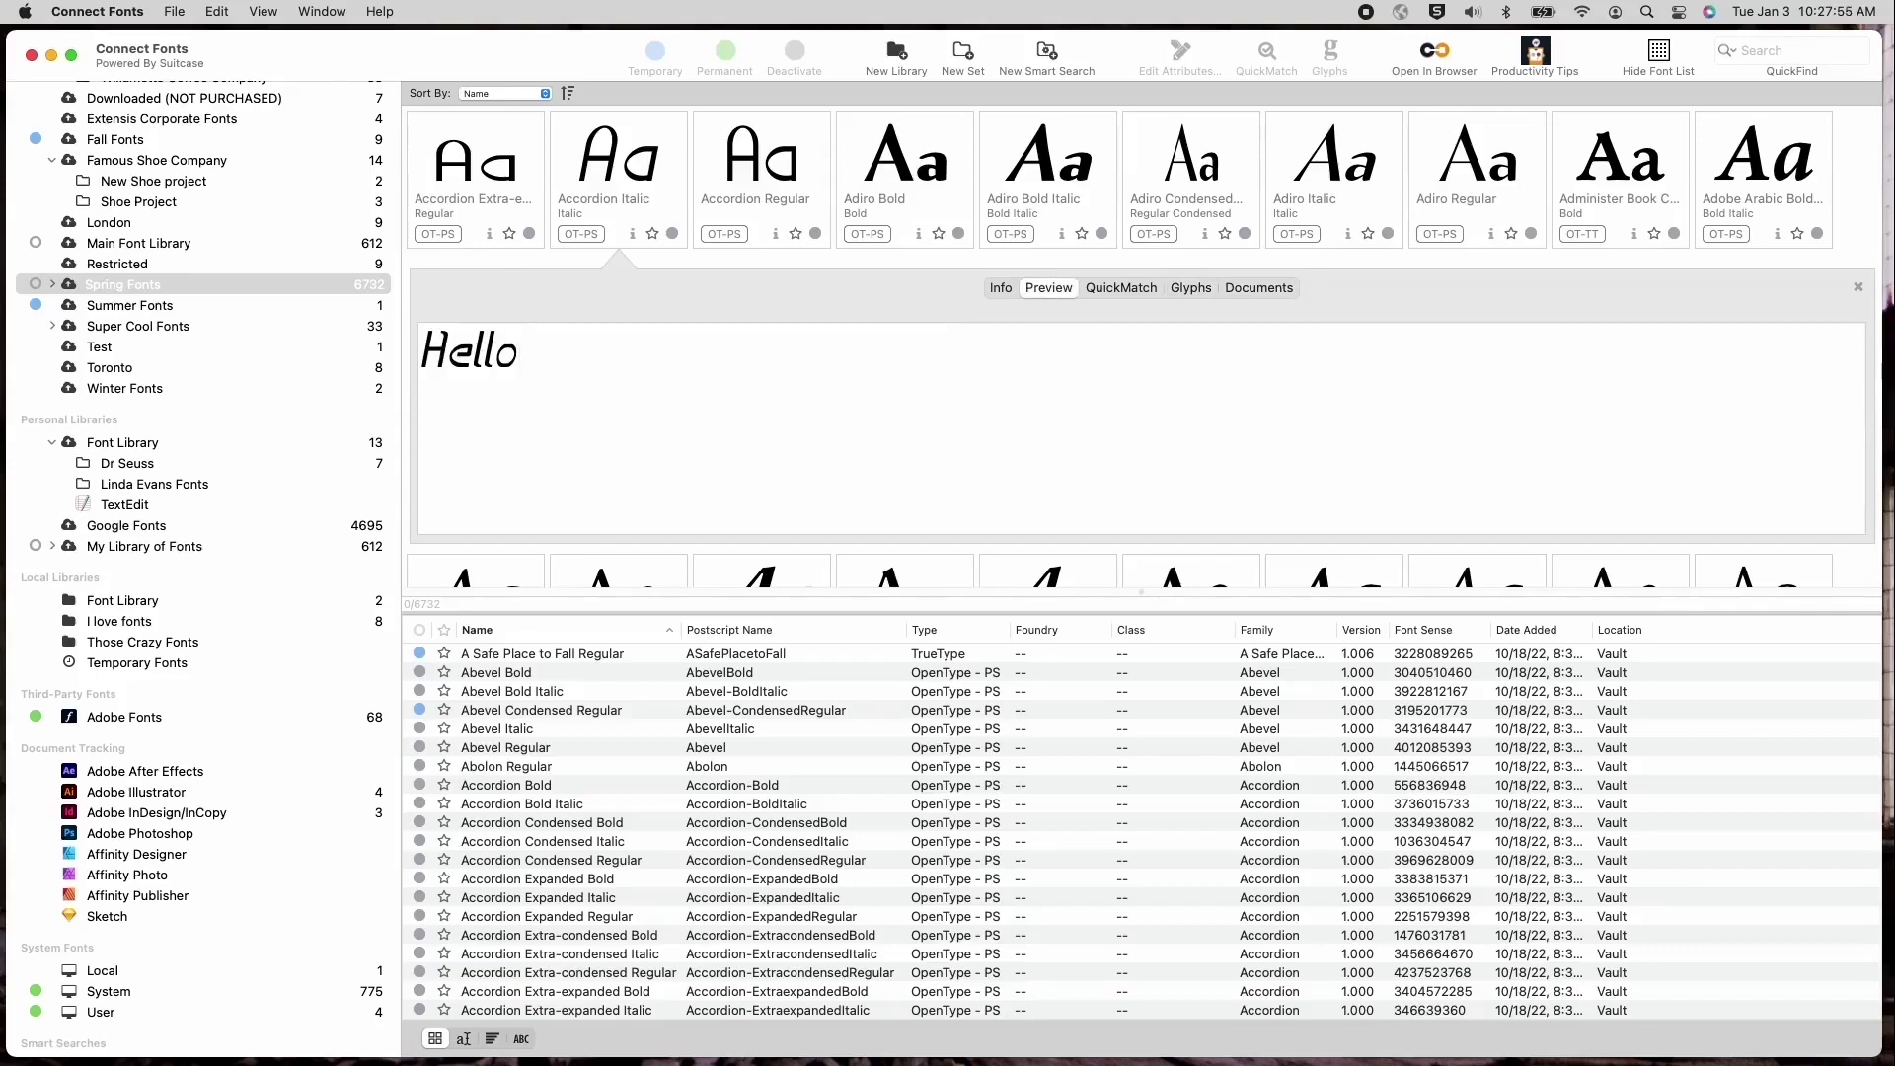
click(463, 1038)
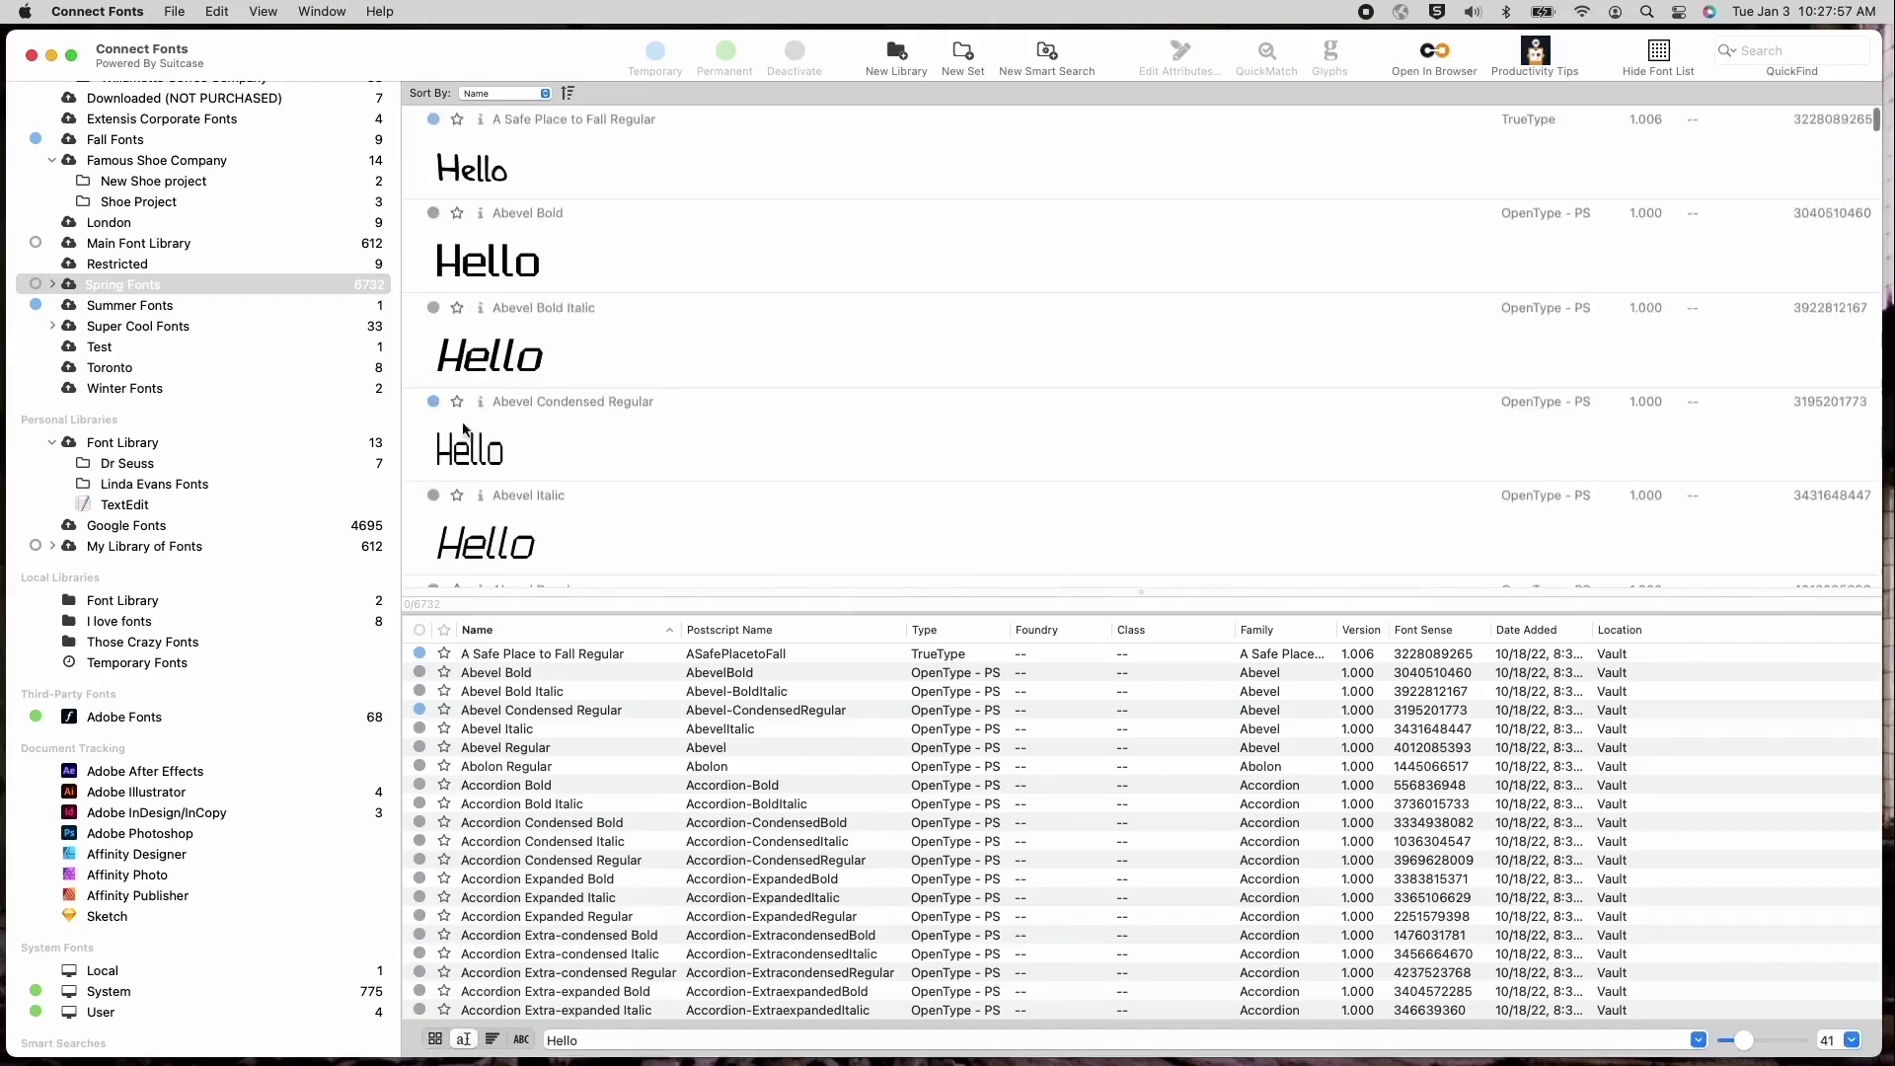
scroll(501, 415, down, 2)
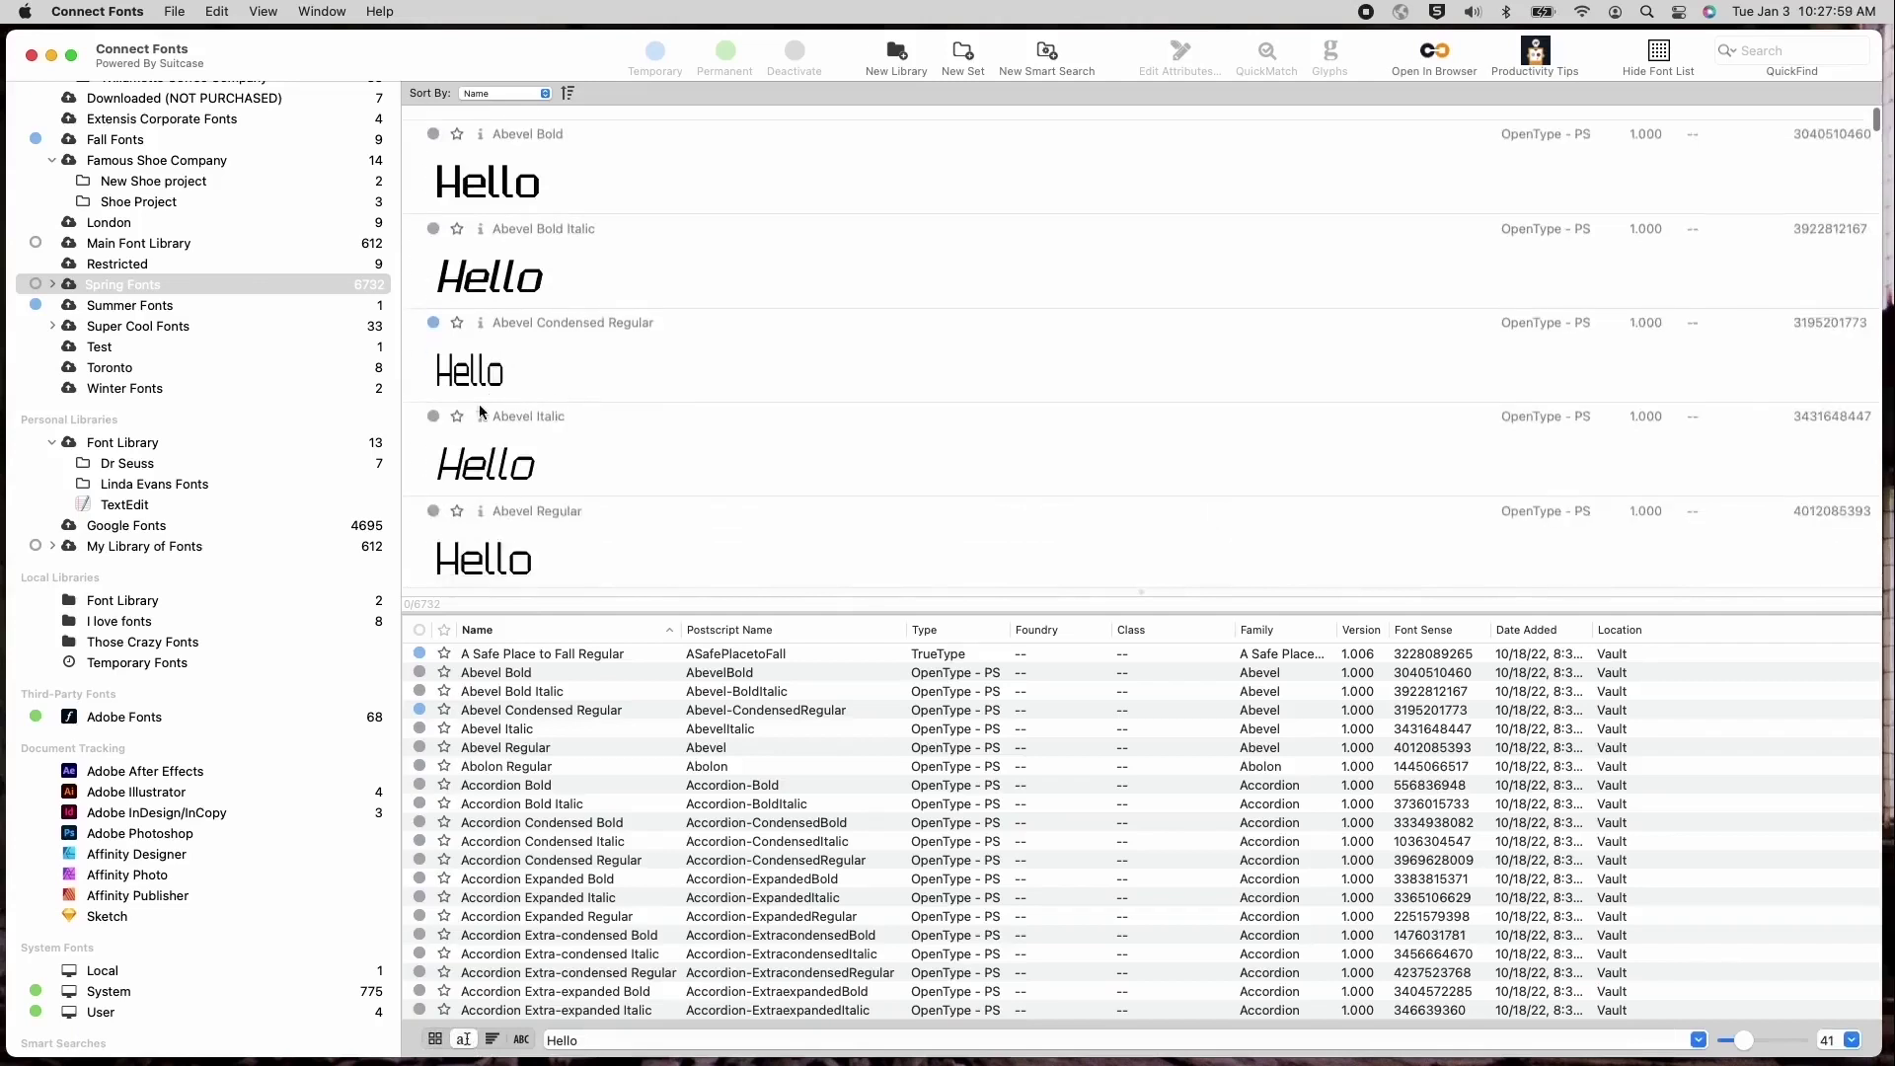
click(481, 415)
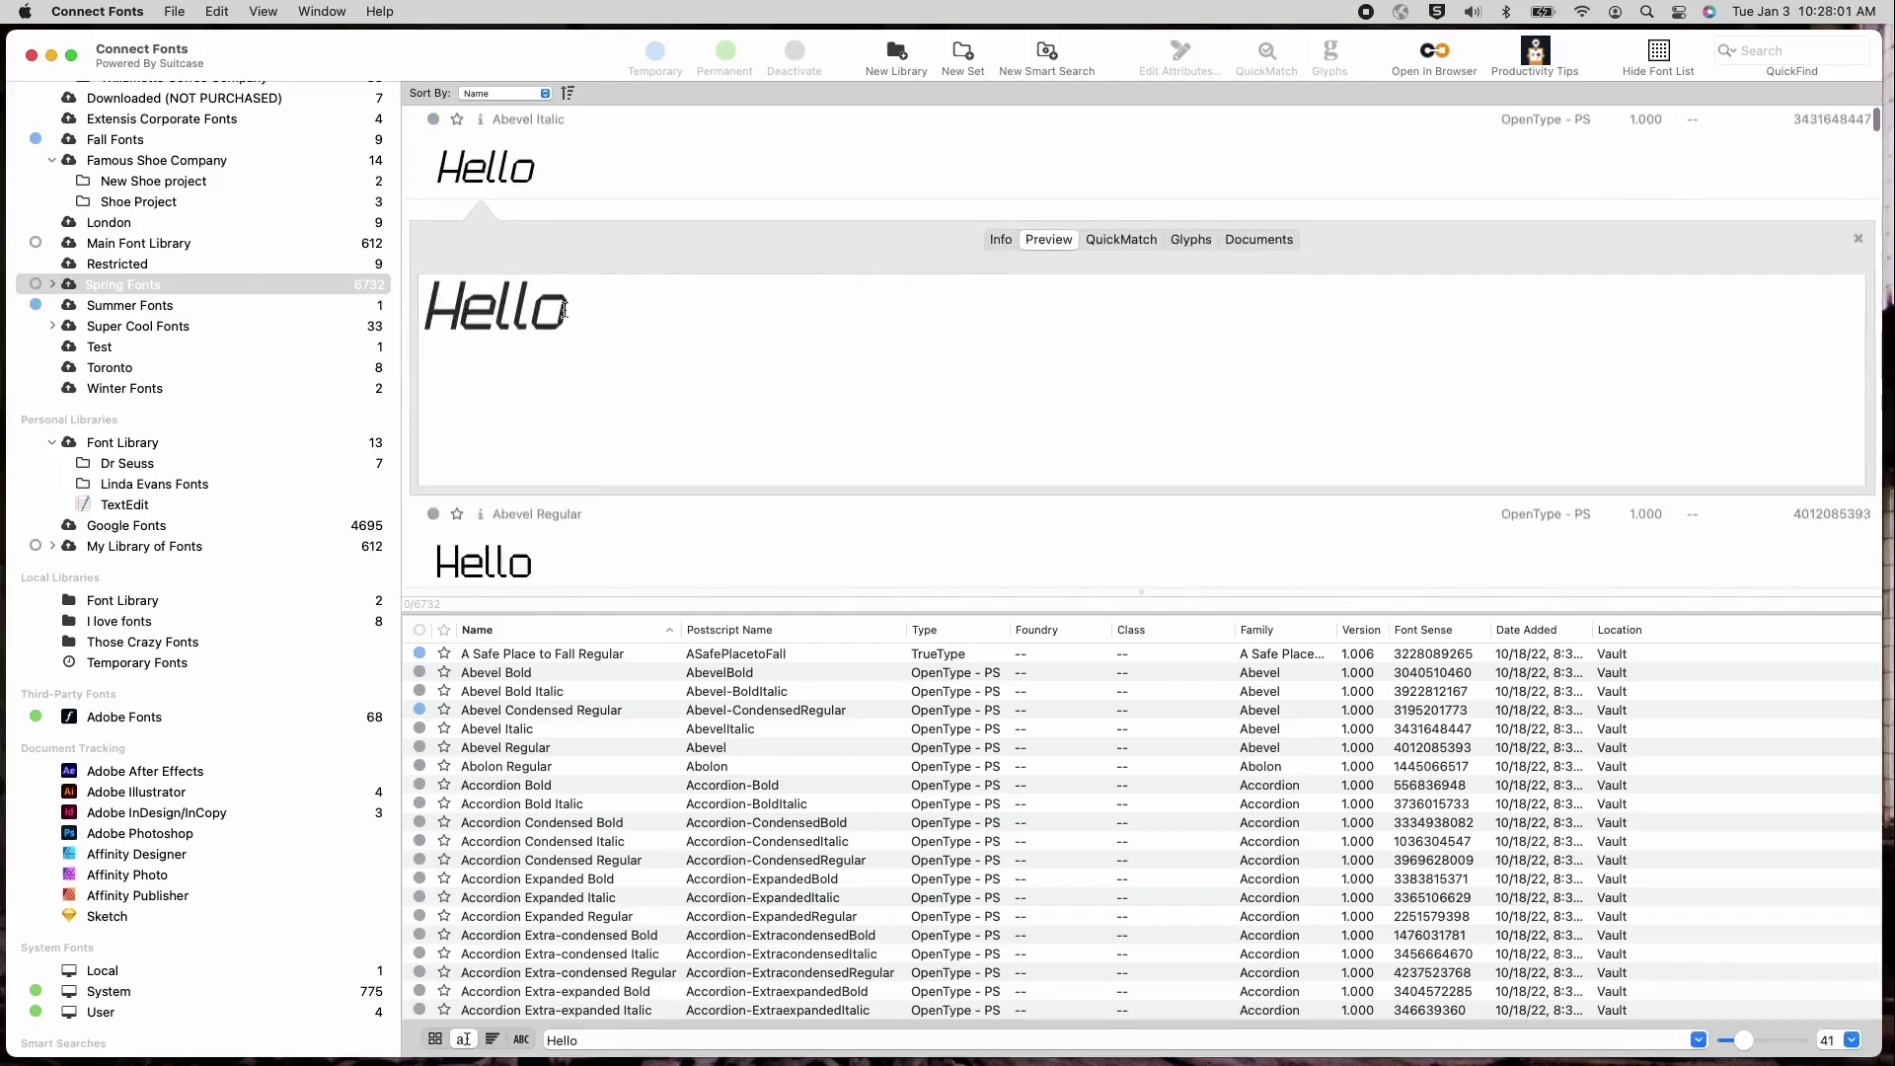
click(492, 1040)
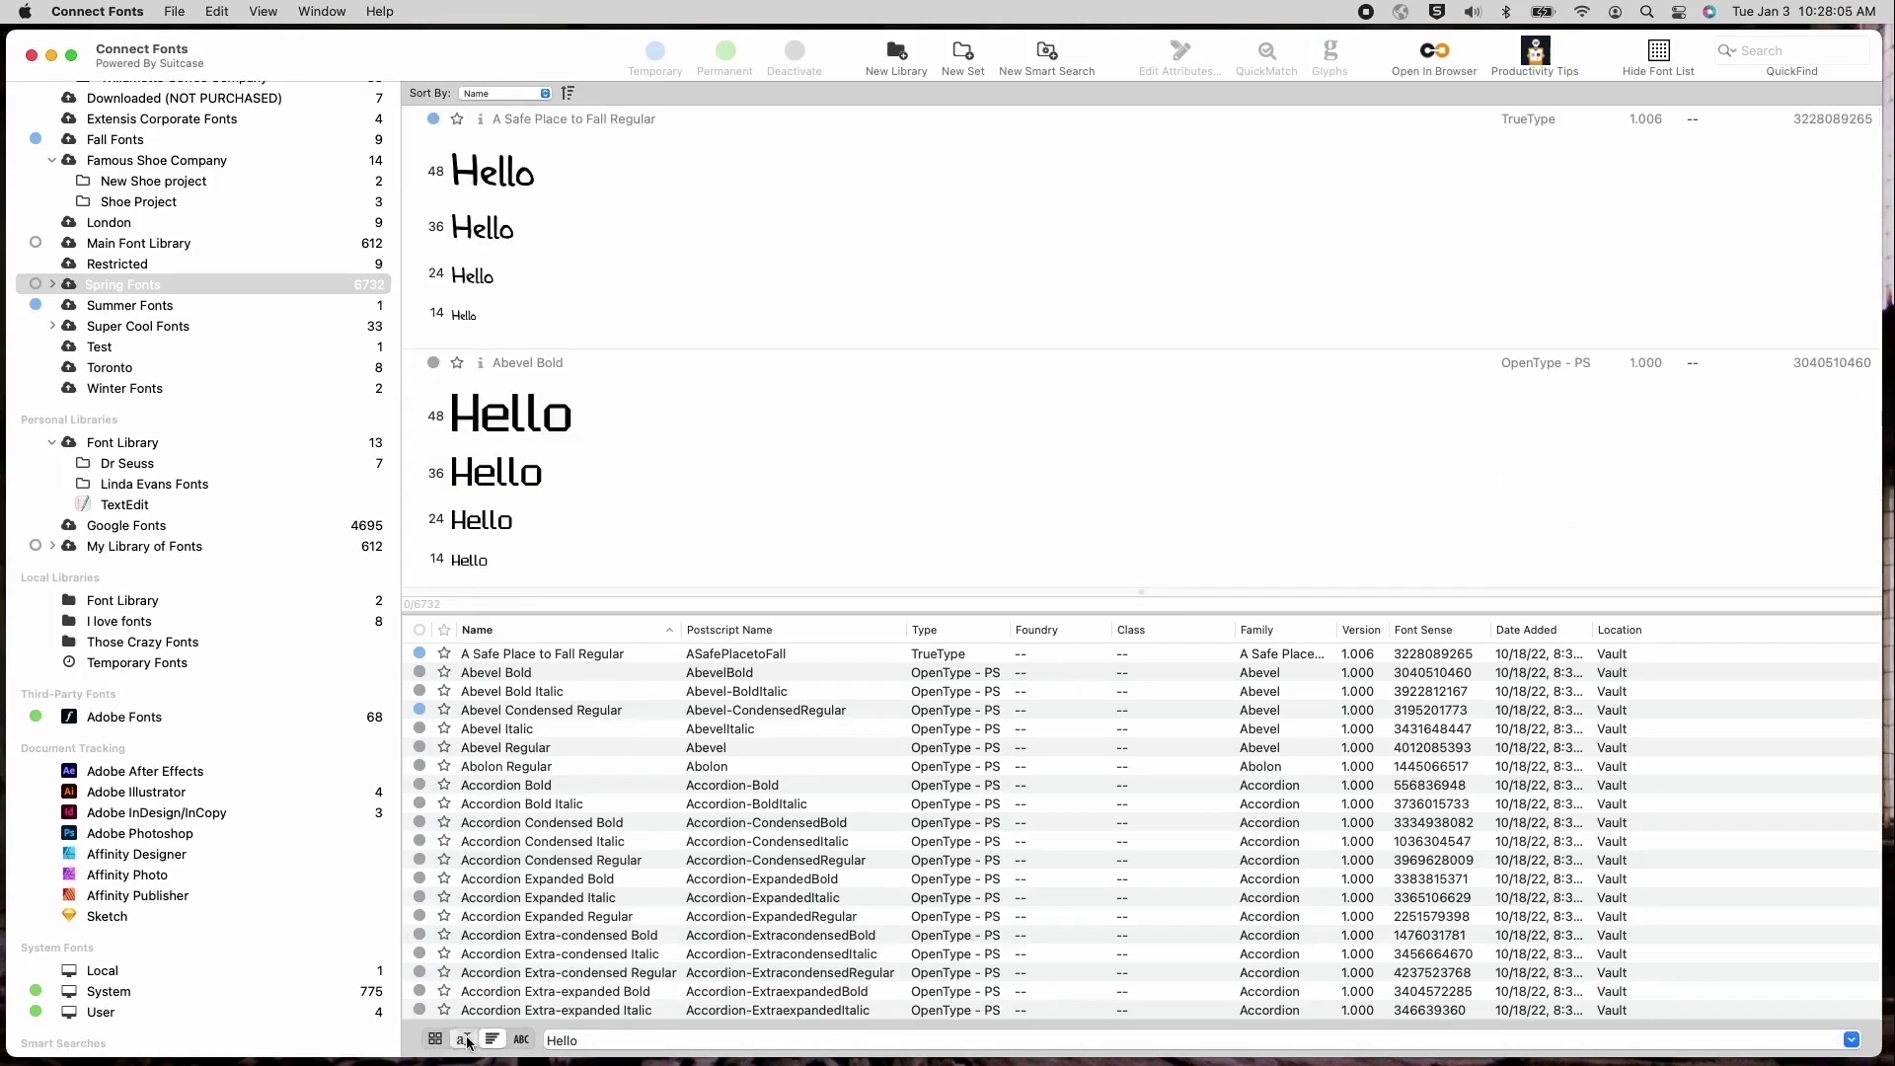
click(463, 1039)
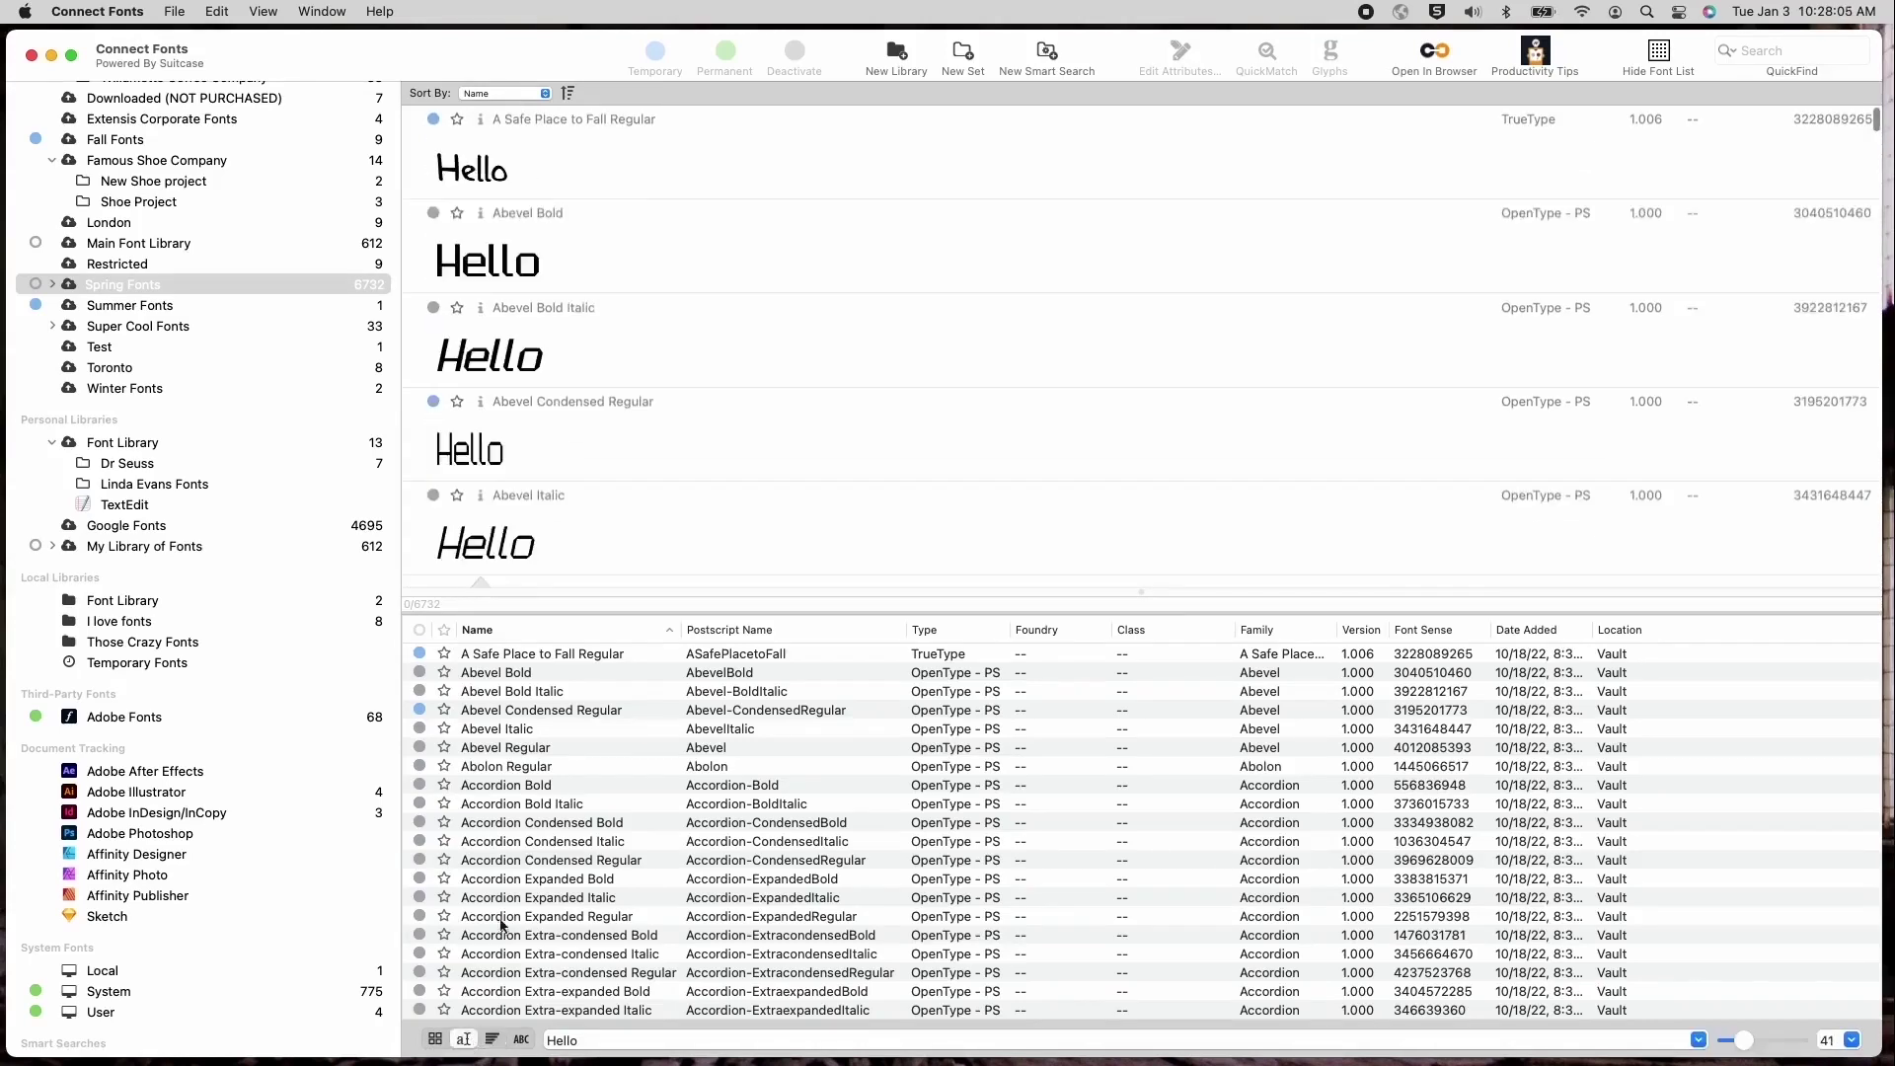
Delete the Hello text in Abevel Condensed Regular's preview so the pangram returns
click(484, 410)
drag(546, 325, 400, 327)
scroll(398, 327, down, 1)
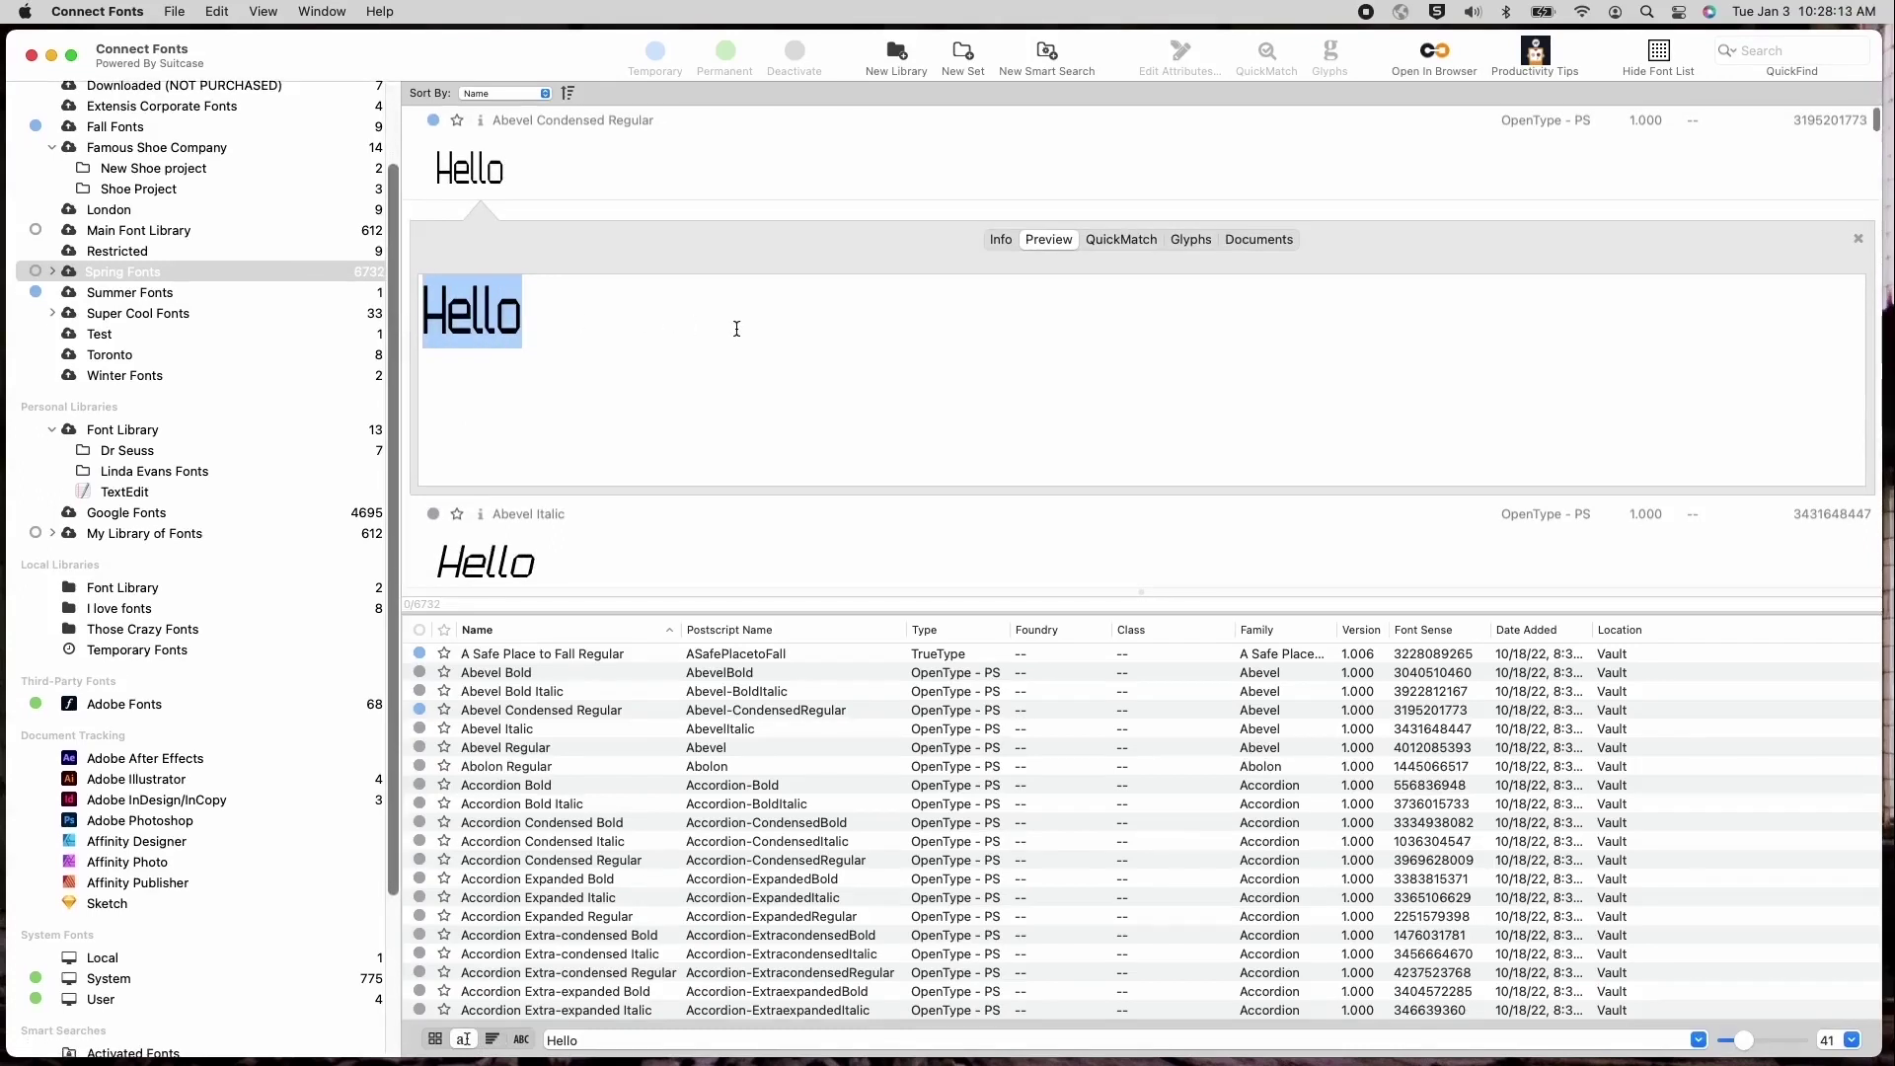
key(BackSpace)
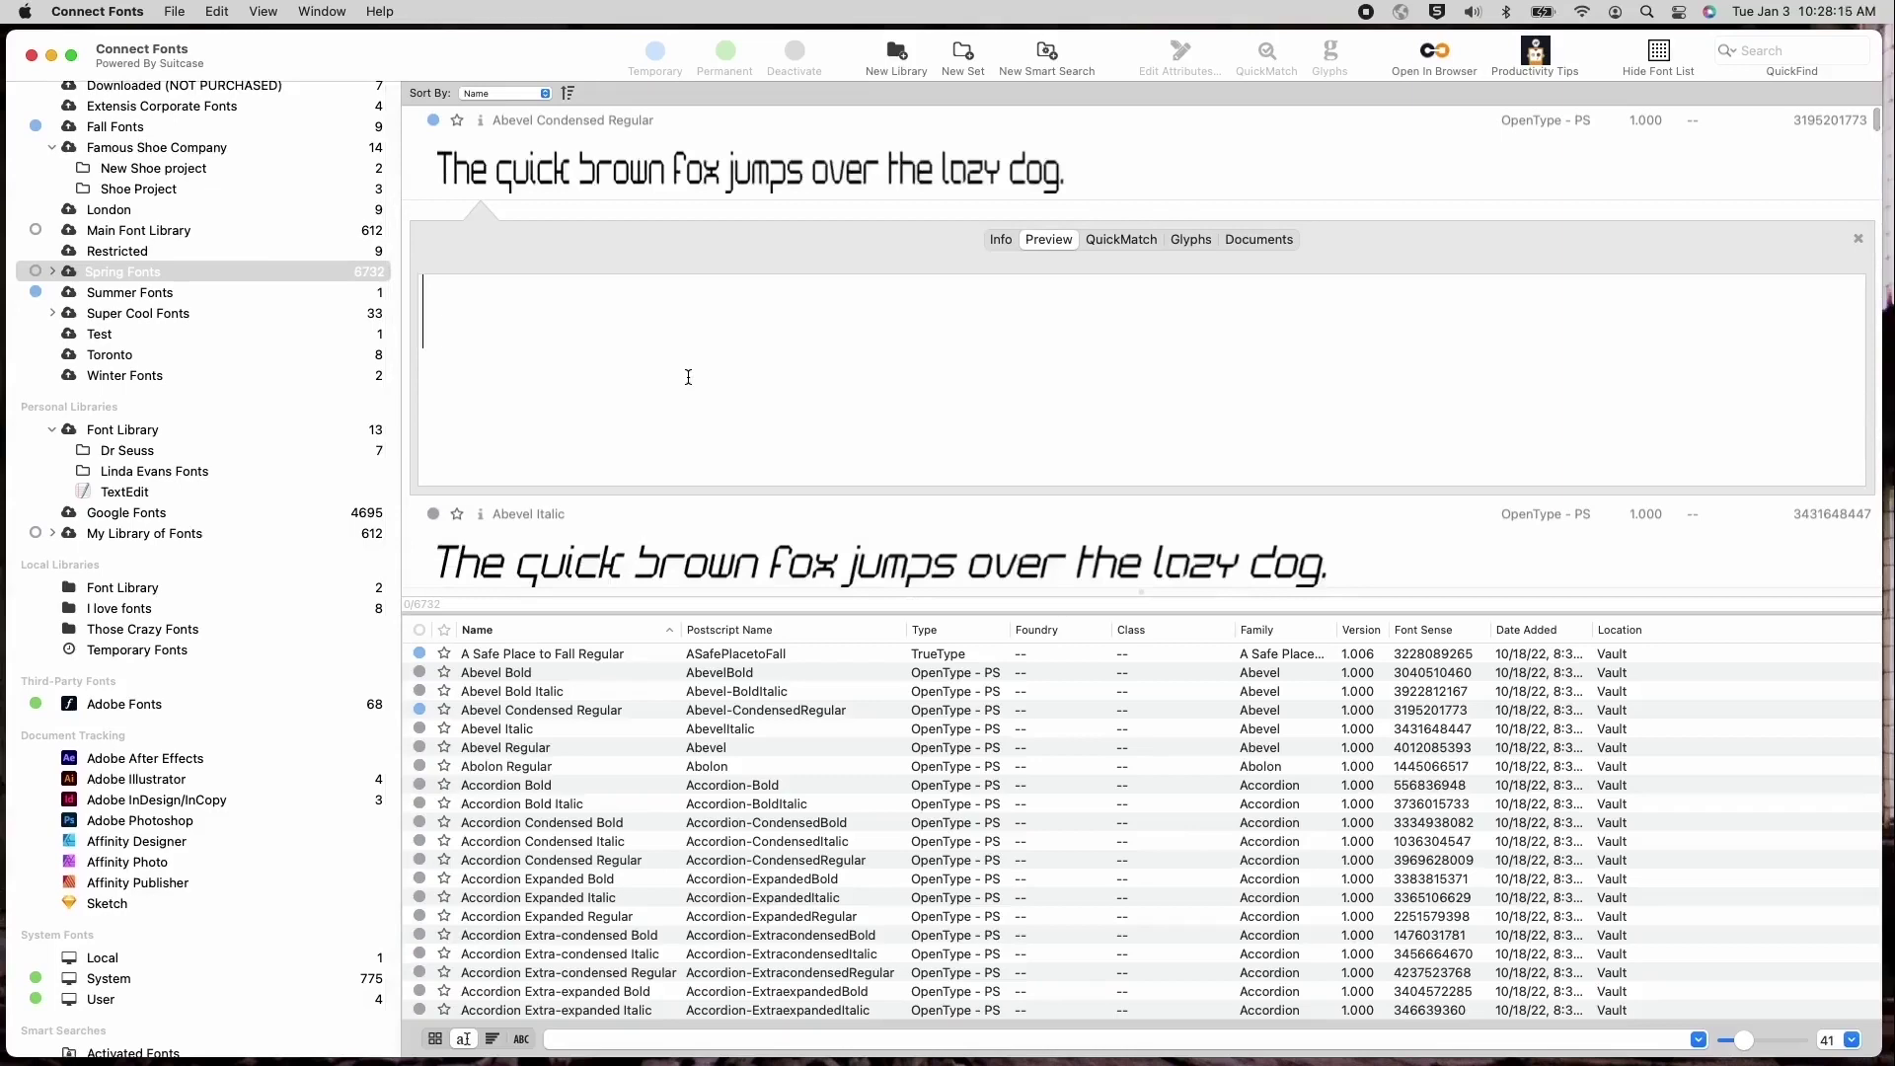
scroll(688, 375, up, 5)
Open Abevel Bold's QuickMatch tab and browse similar fonts like Stardissie Regular and Ferris Regular
click(475, 224)
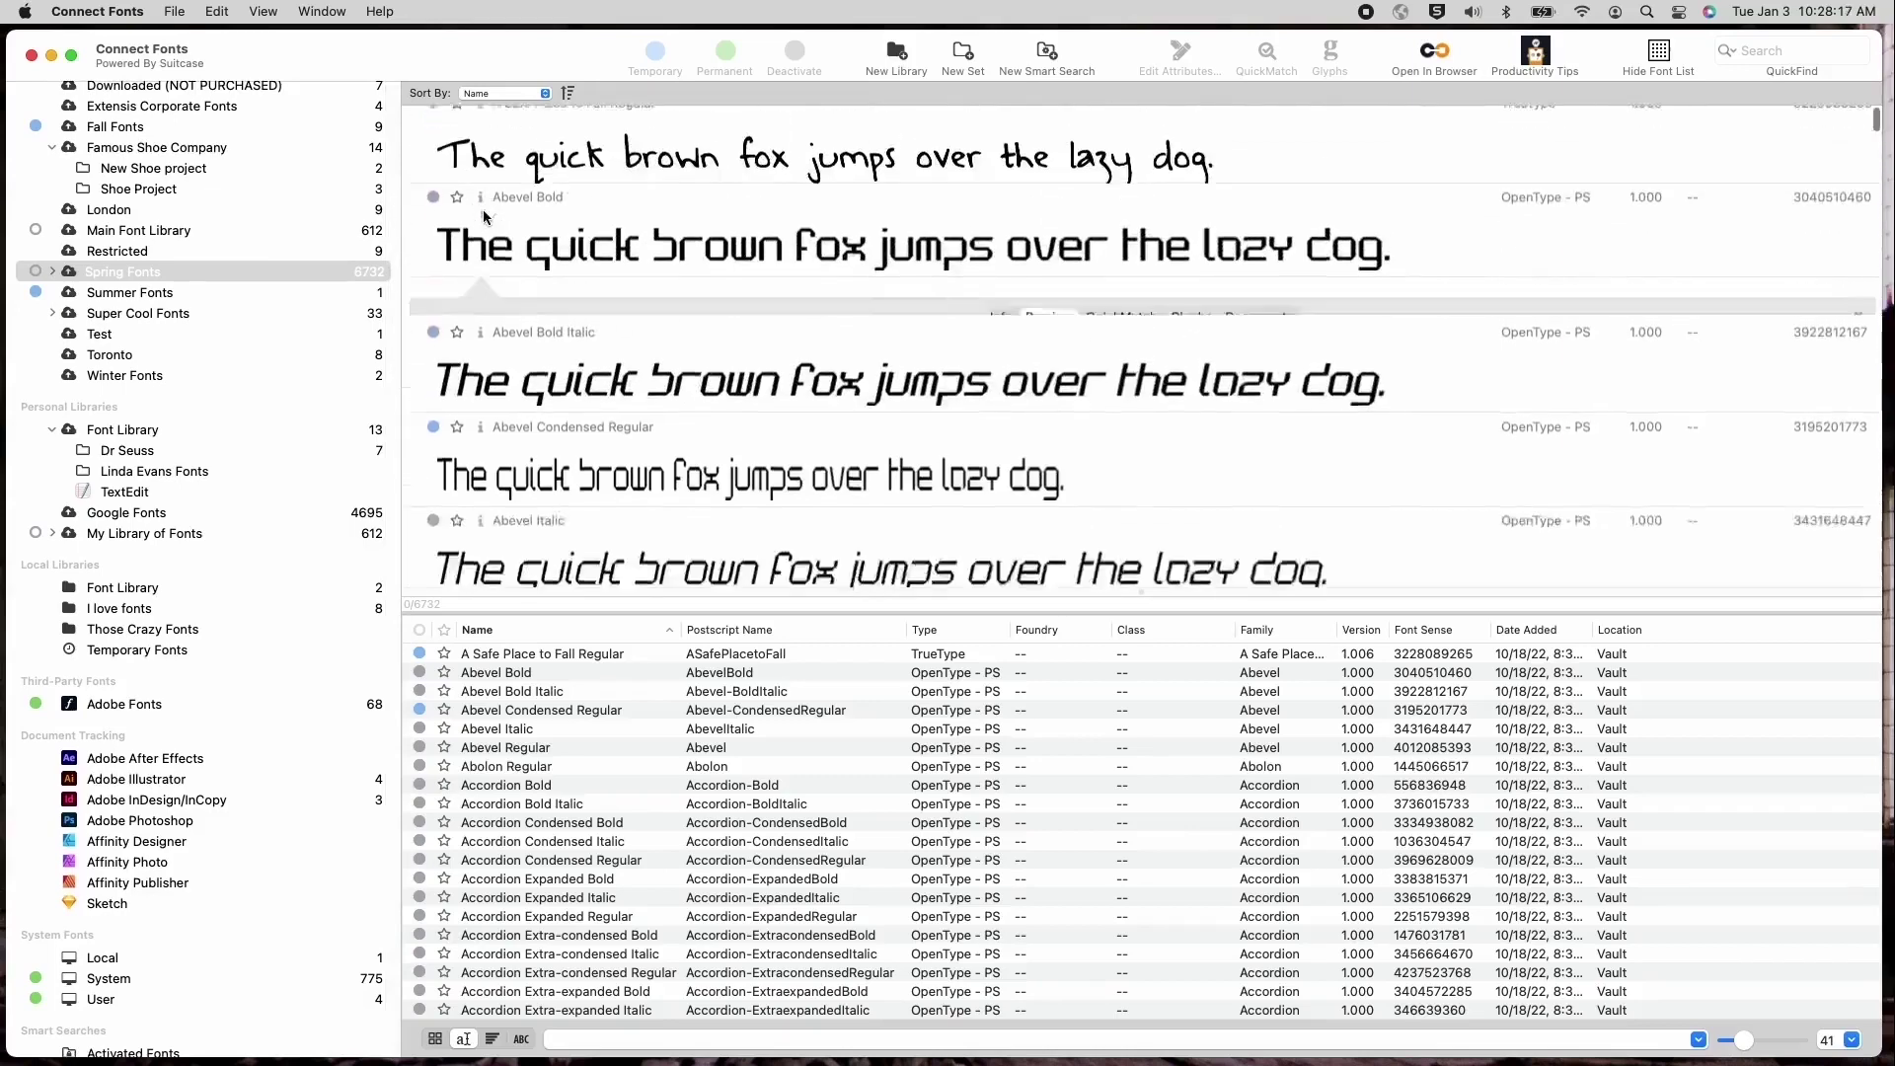
click(1120, 239)
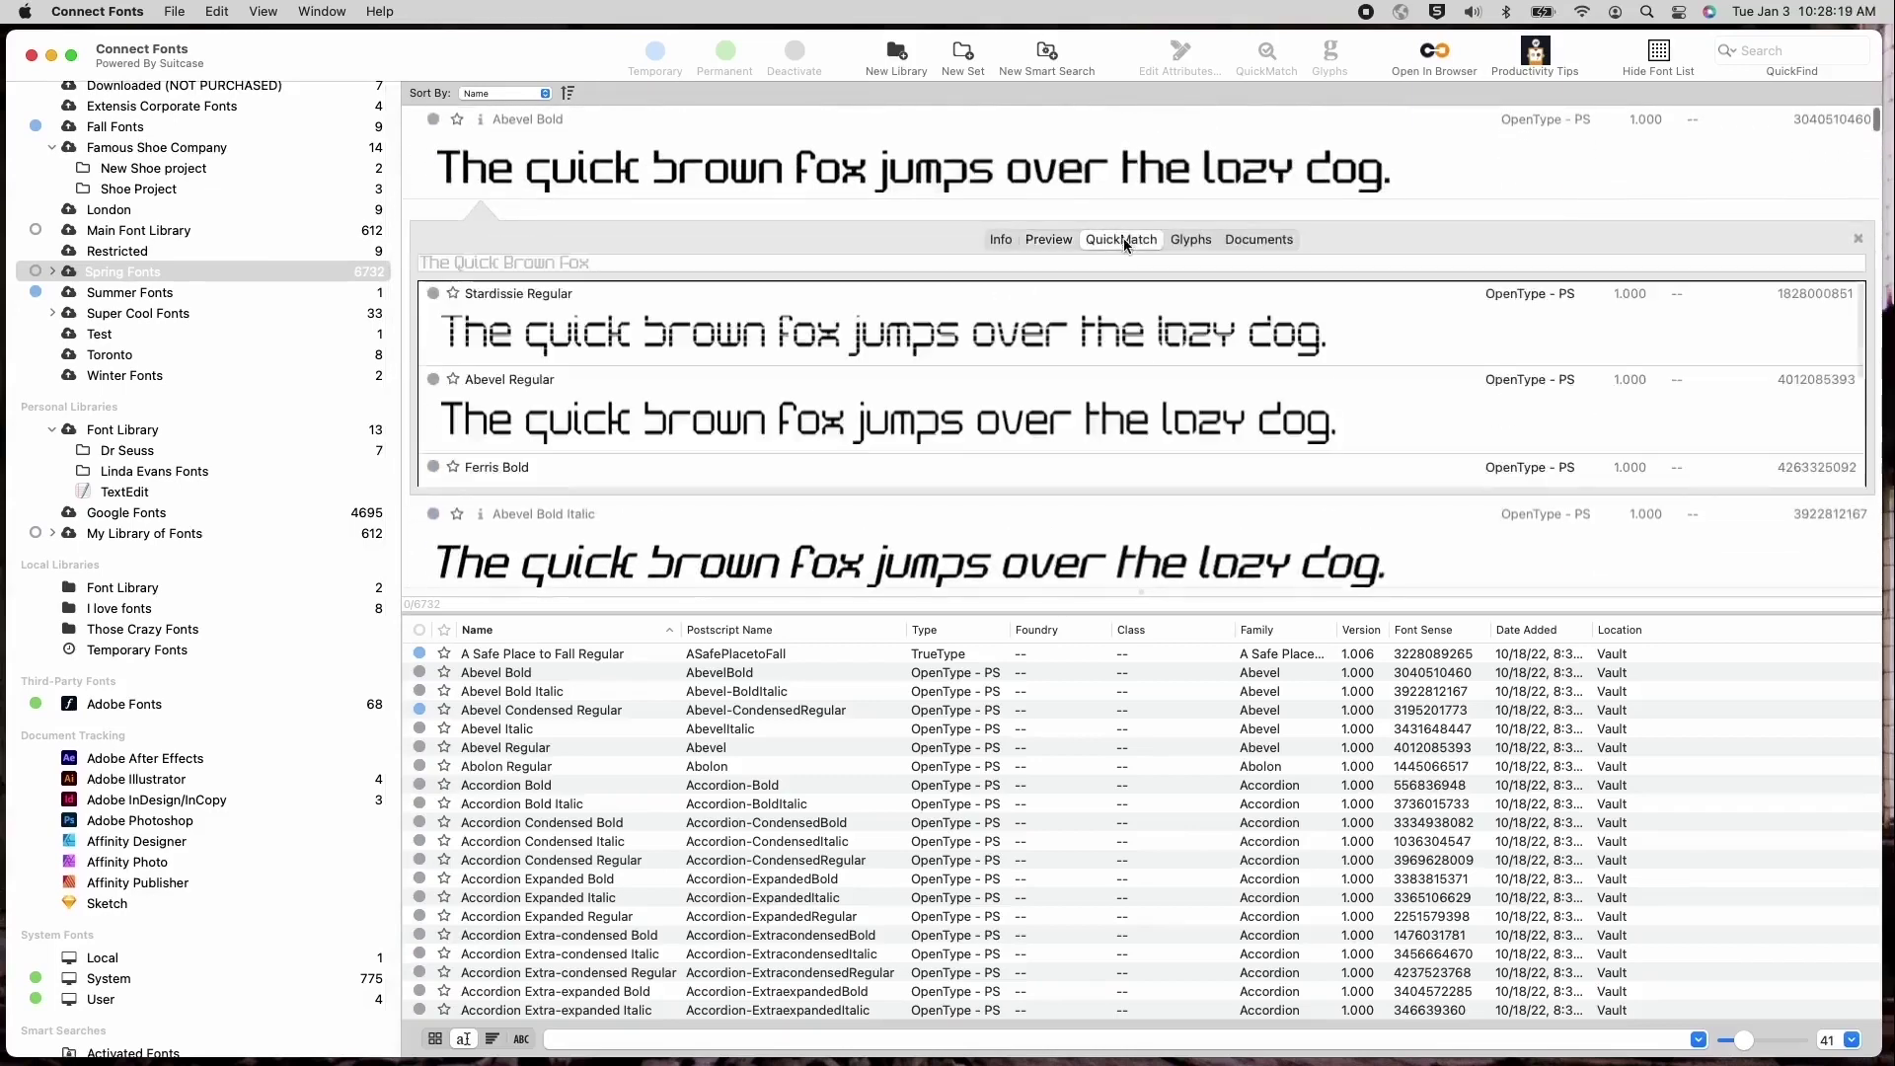
scroll(1051, 347, down, 5)
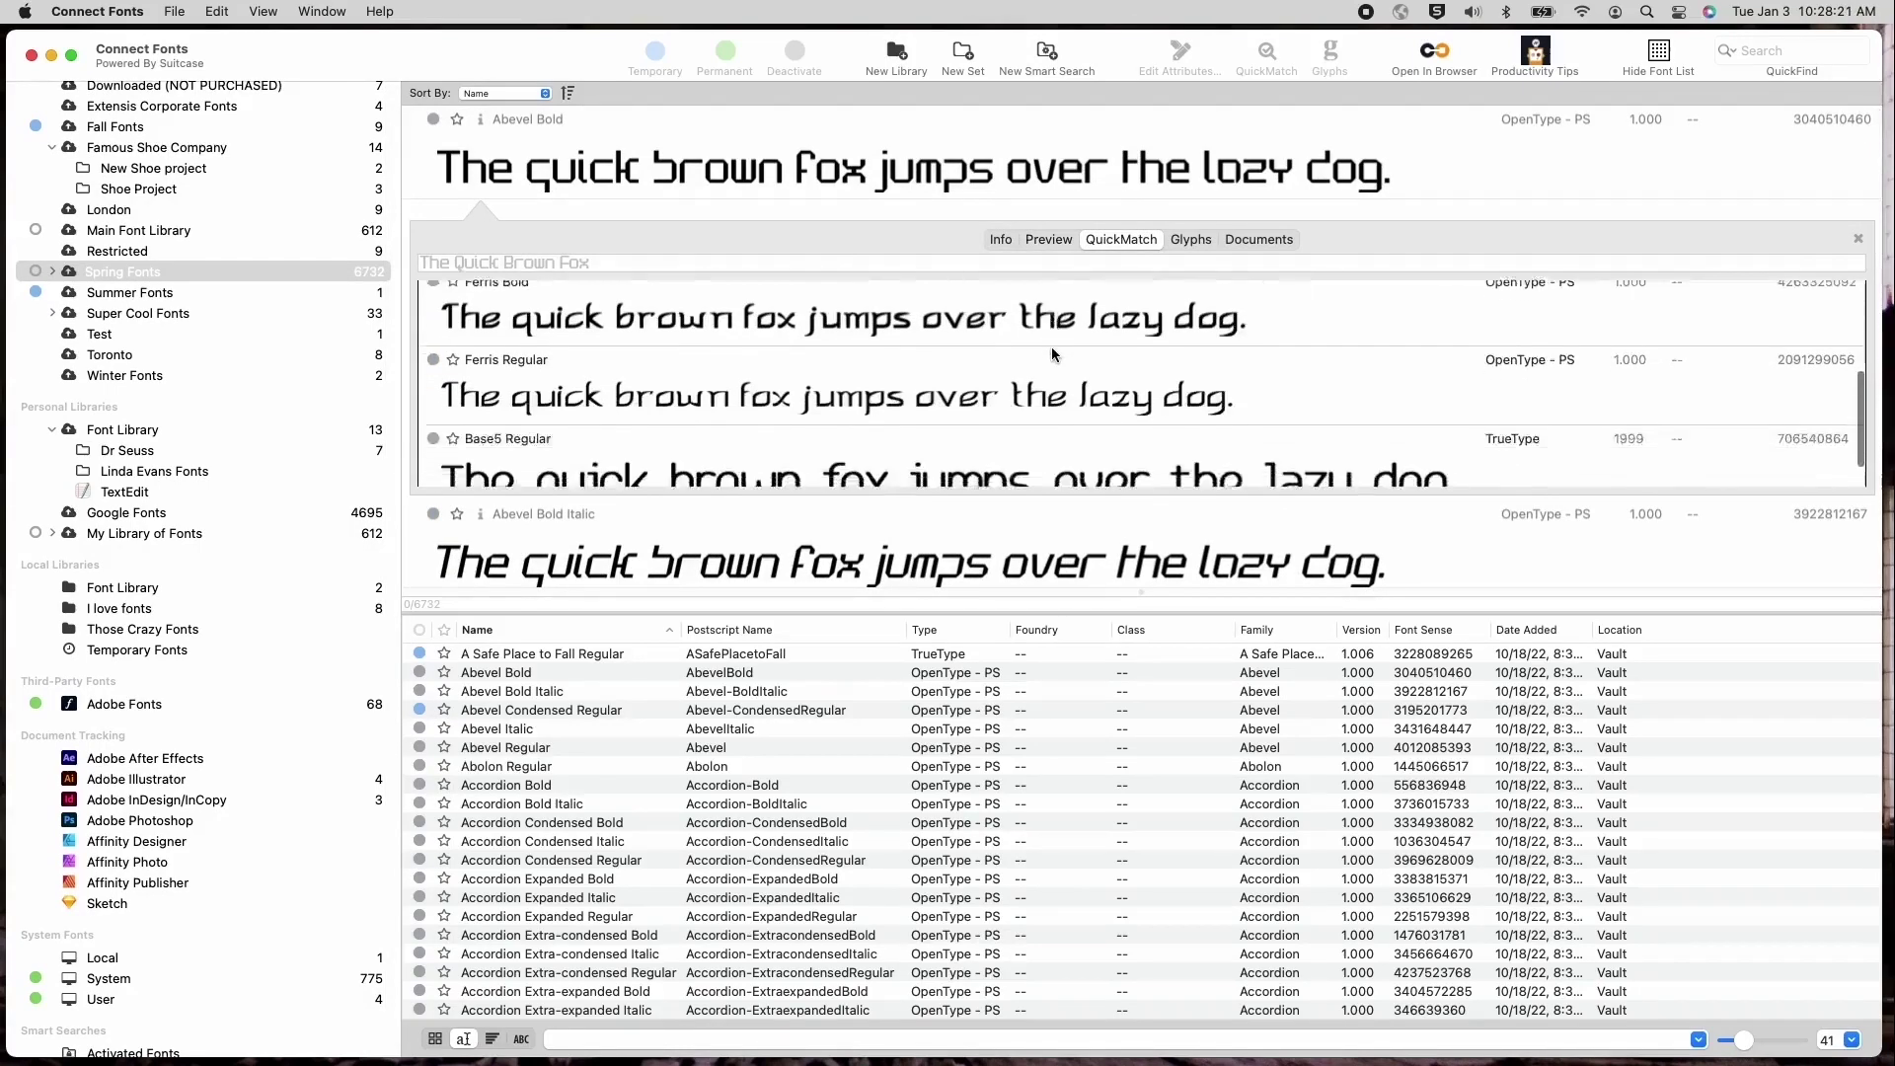
scroll(1053, 355, up, 6)
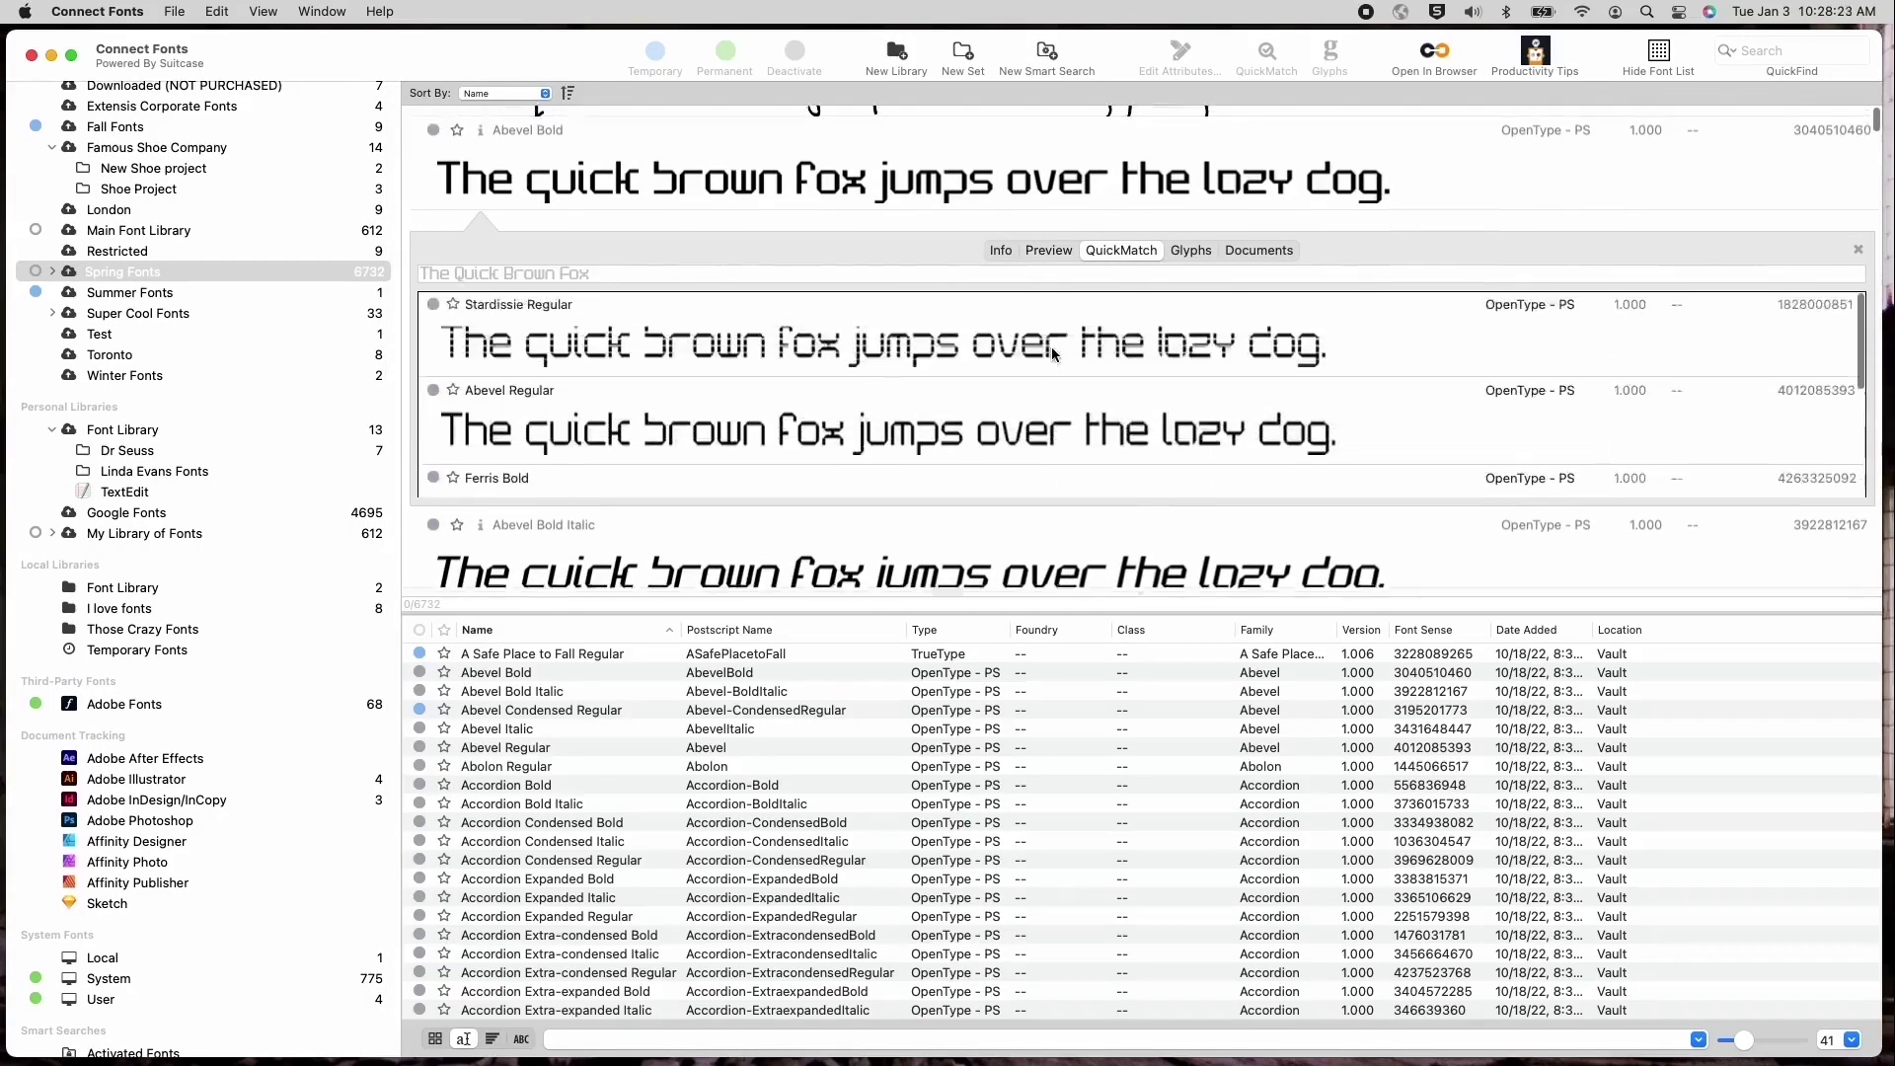
scroll(1053, 353, up, 2)
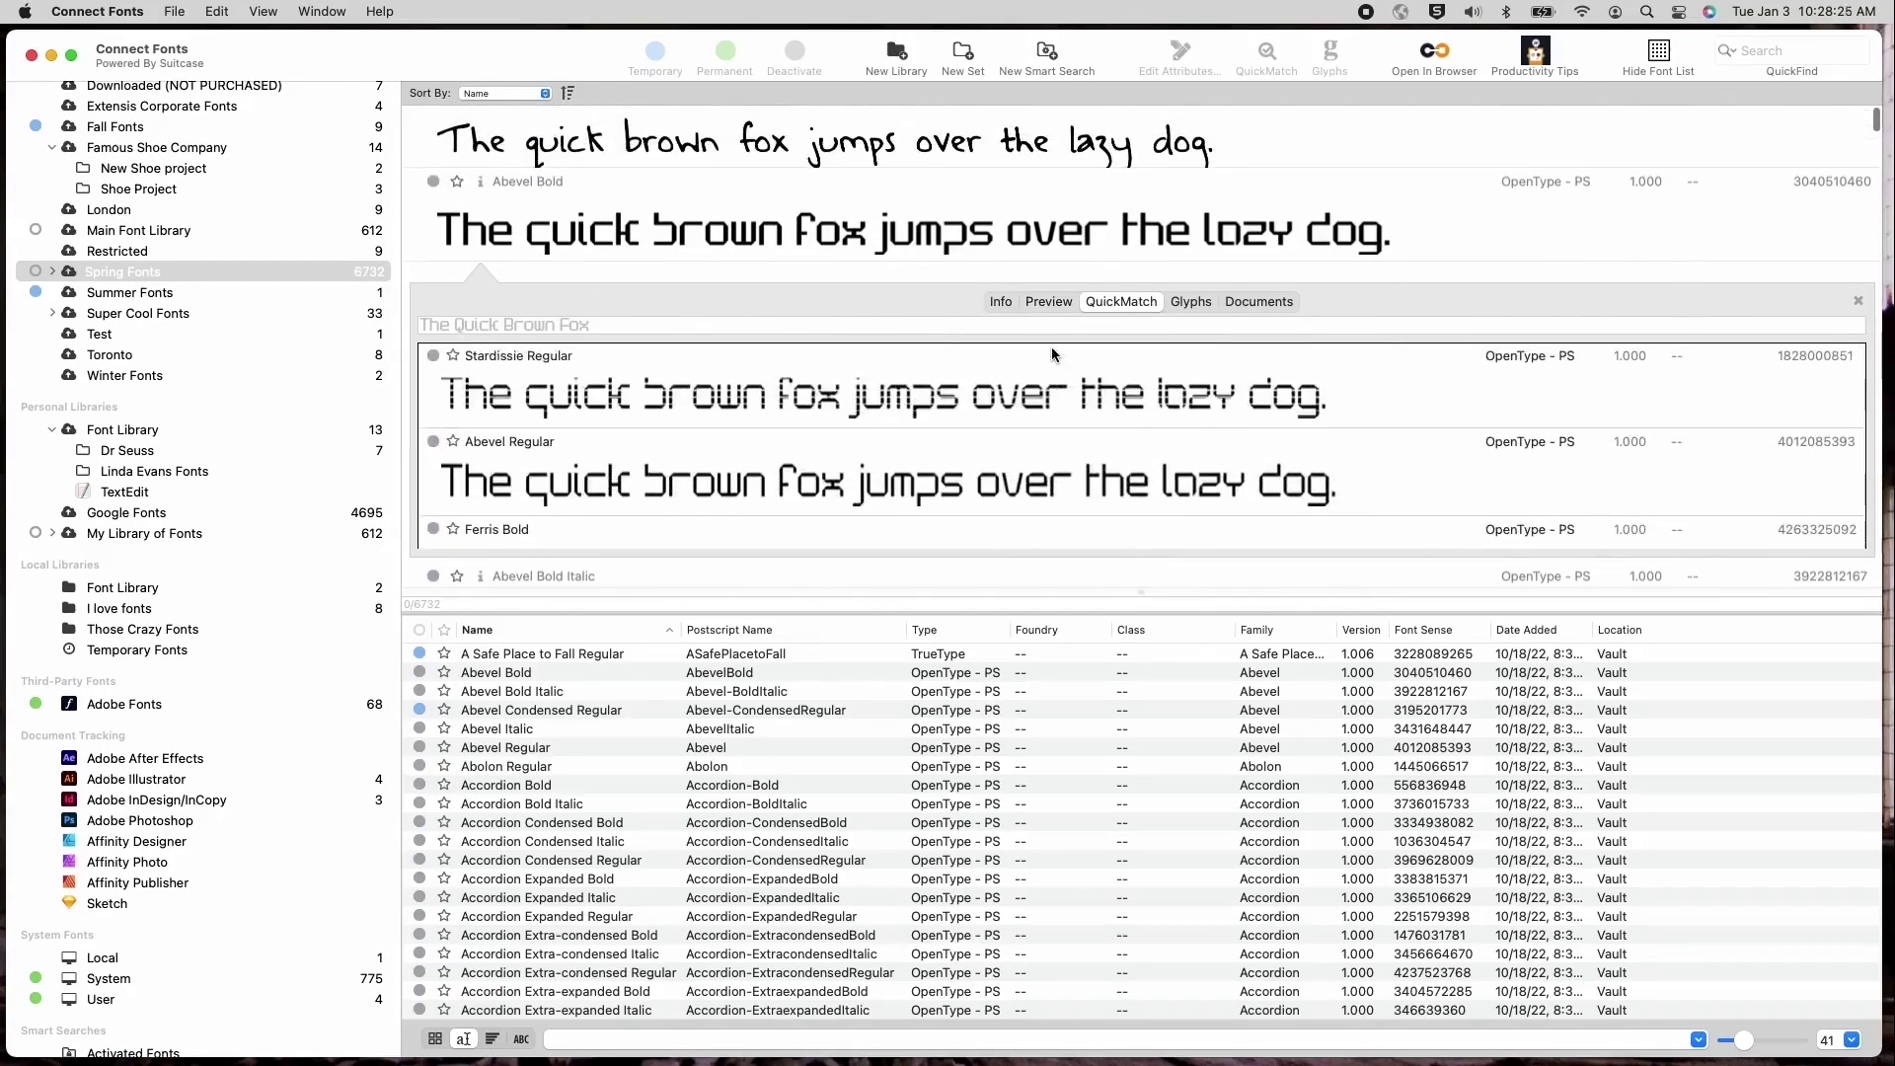
scroll(1051, 354, down, 2)
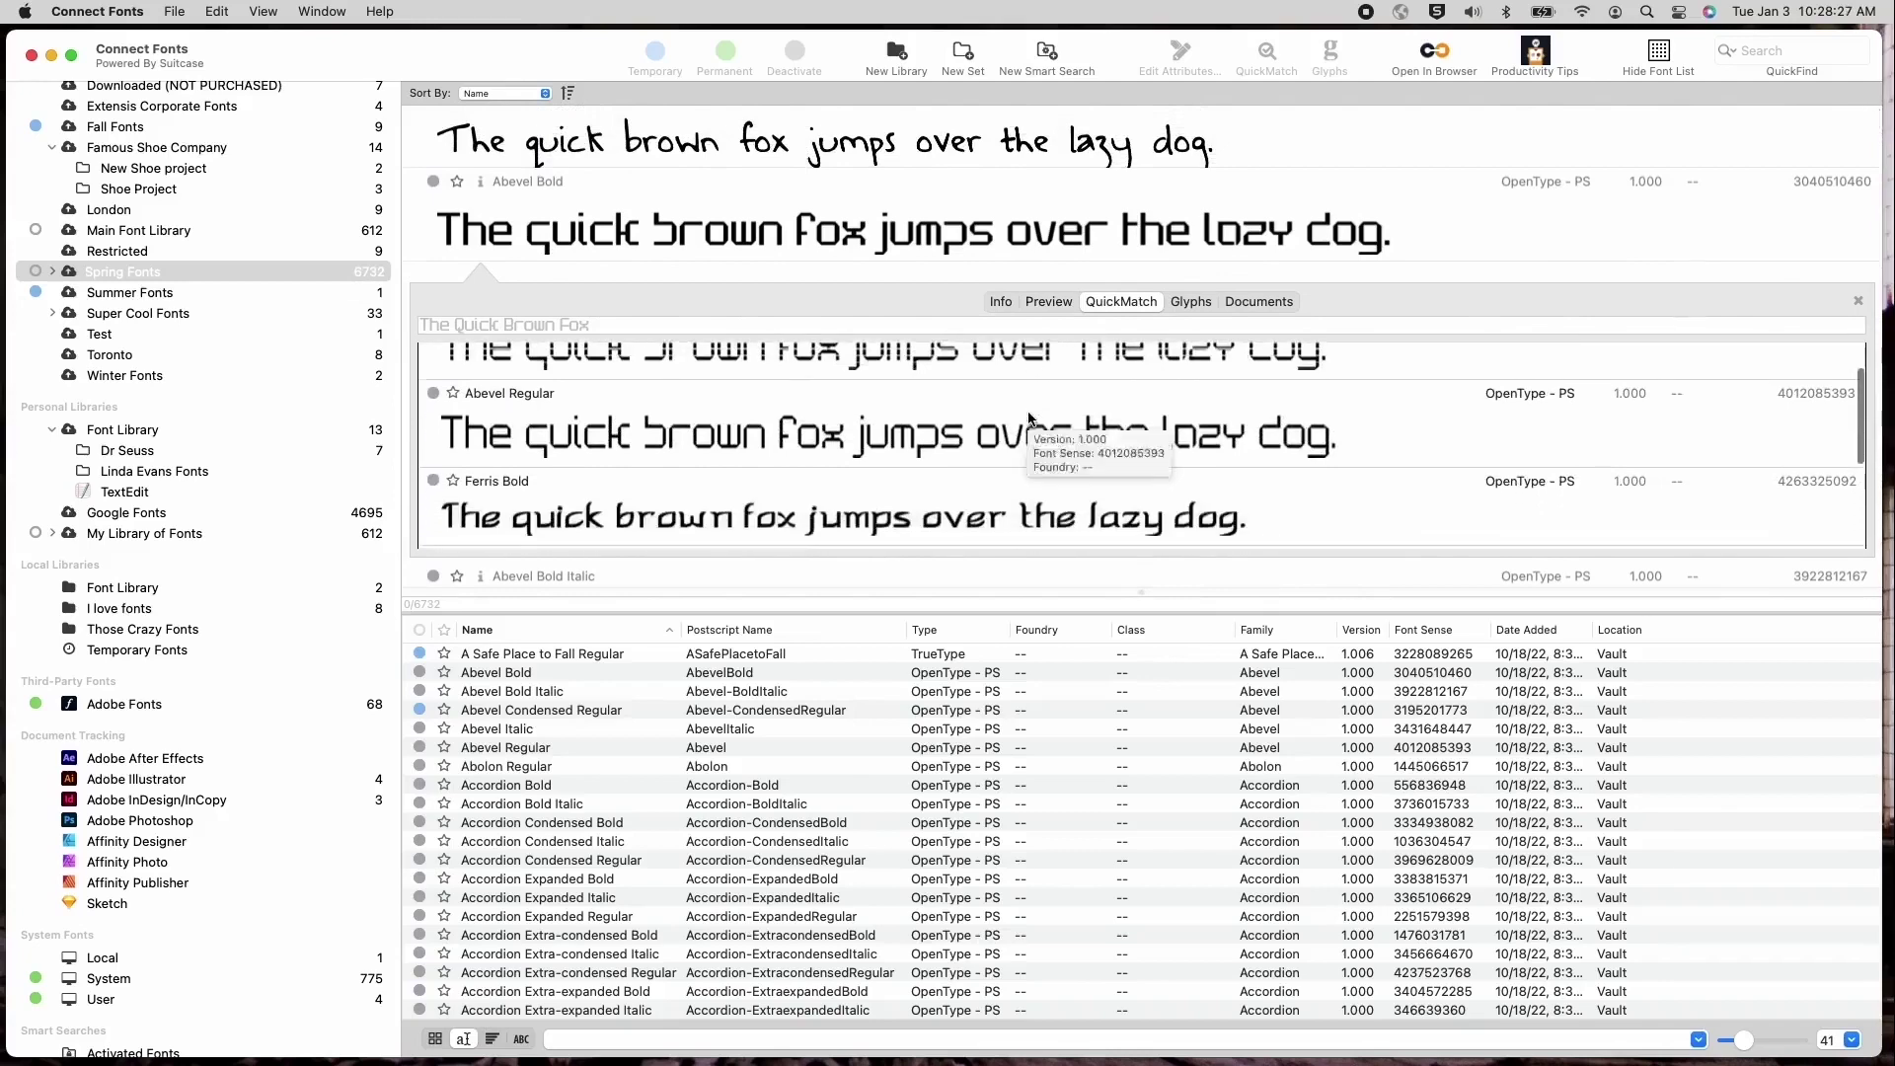
scroll(1028, 419, up, 3)
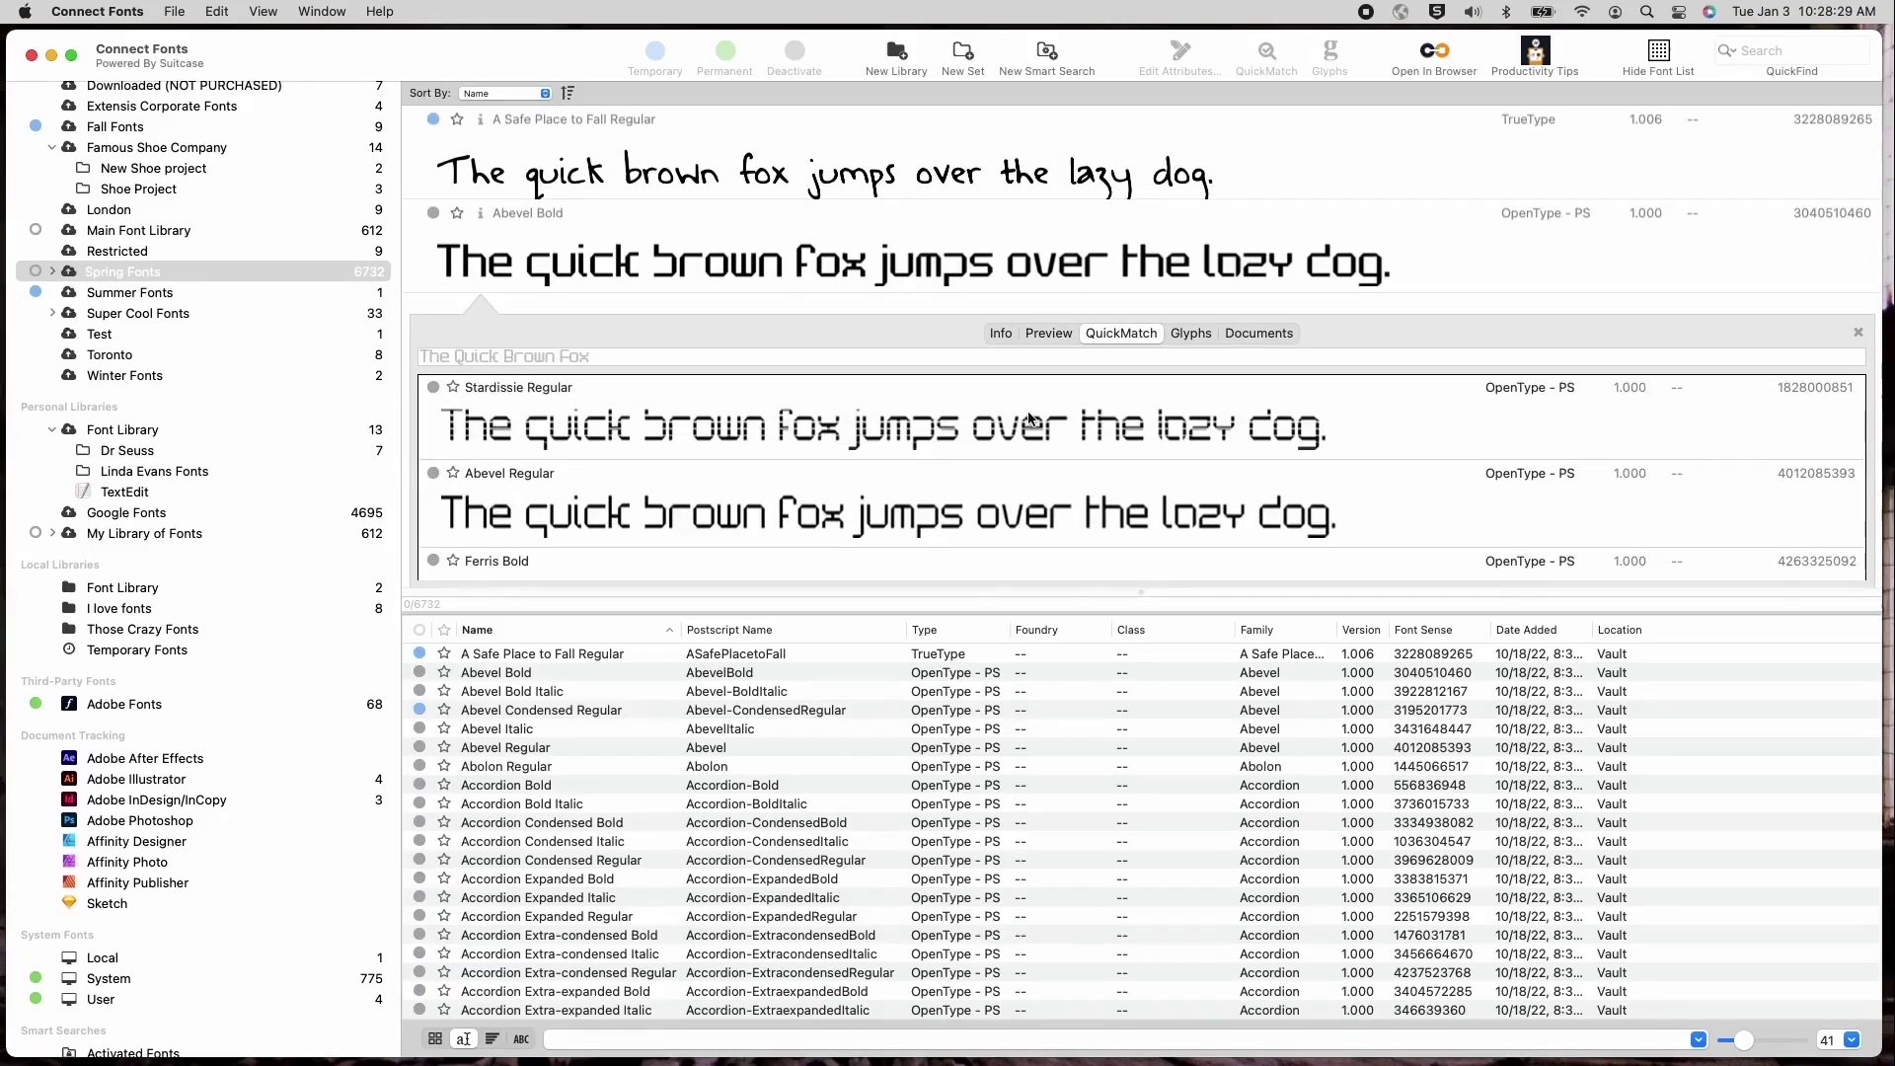
scroll(1028, 419, down, 10)
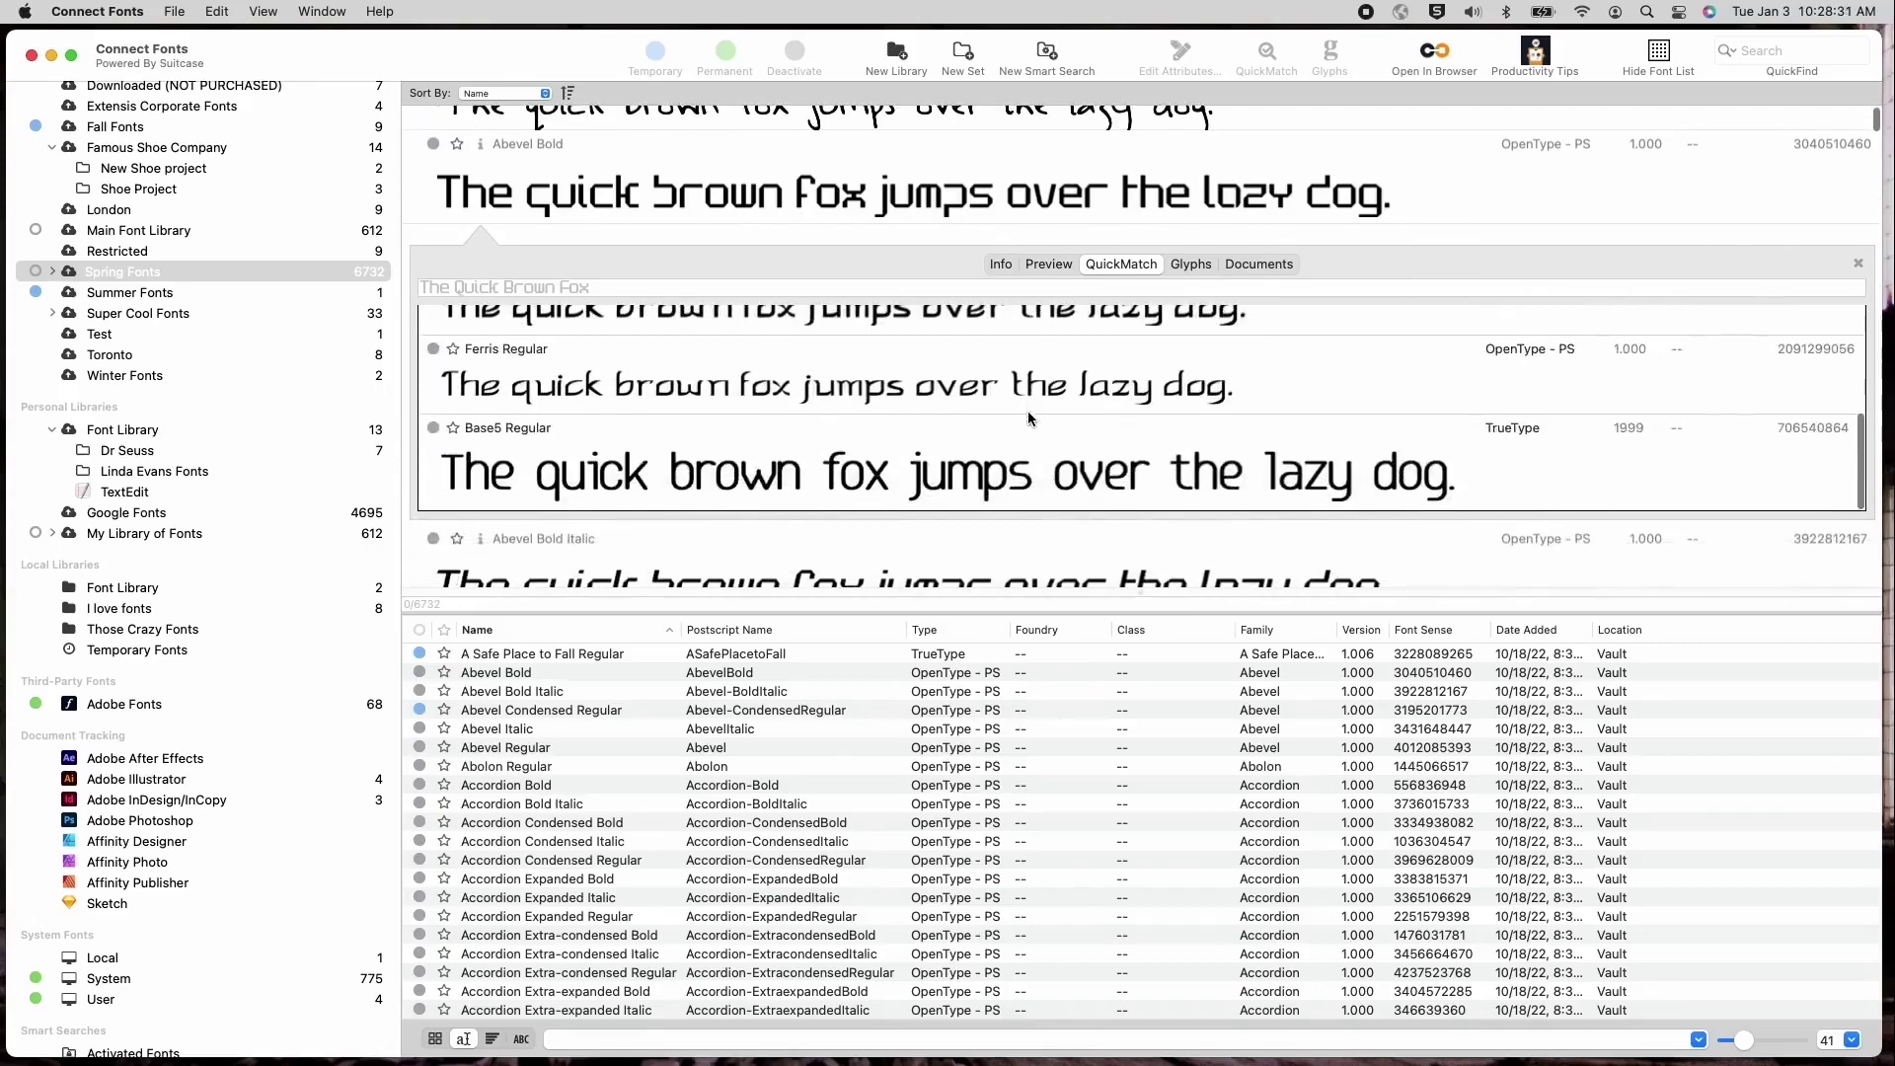
Confirm no documents use Abevel Bold, then close its details panel
click(1260, 266)
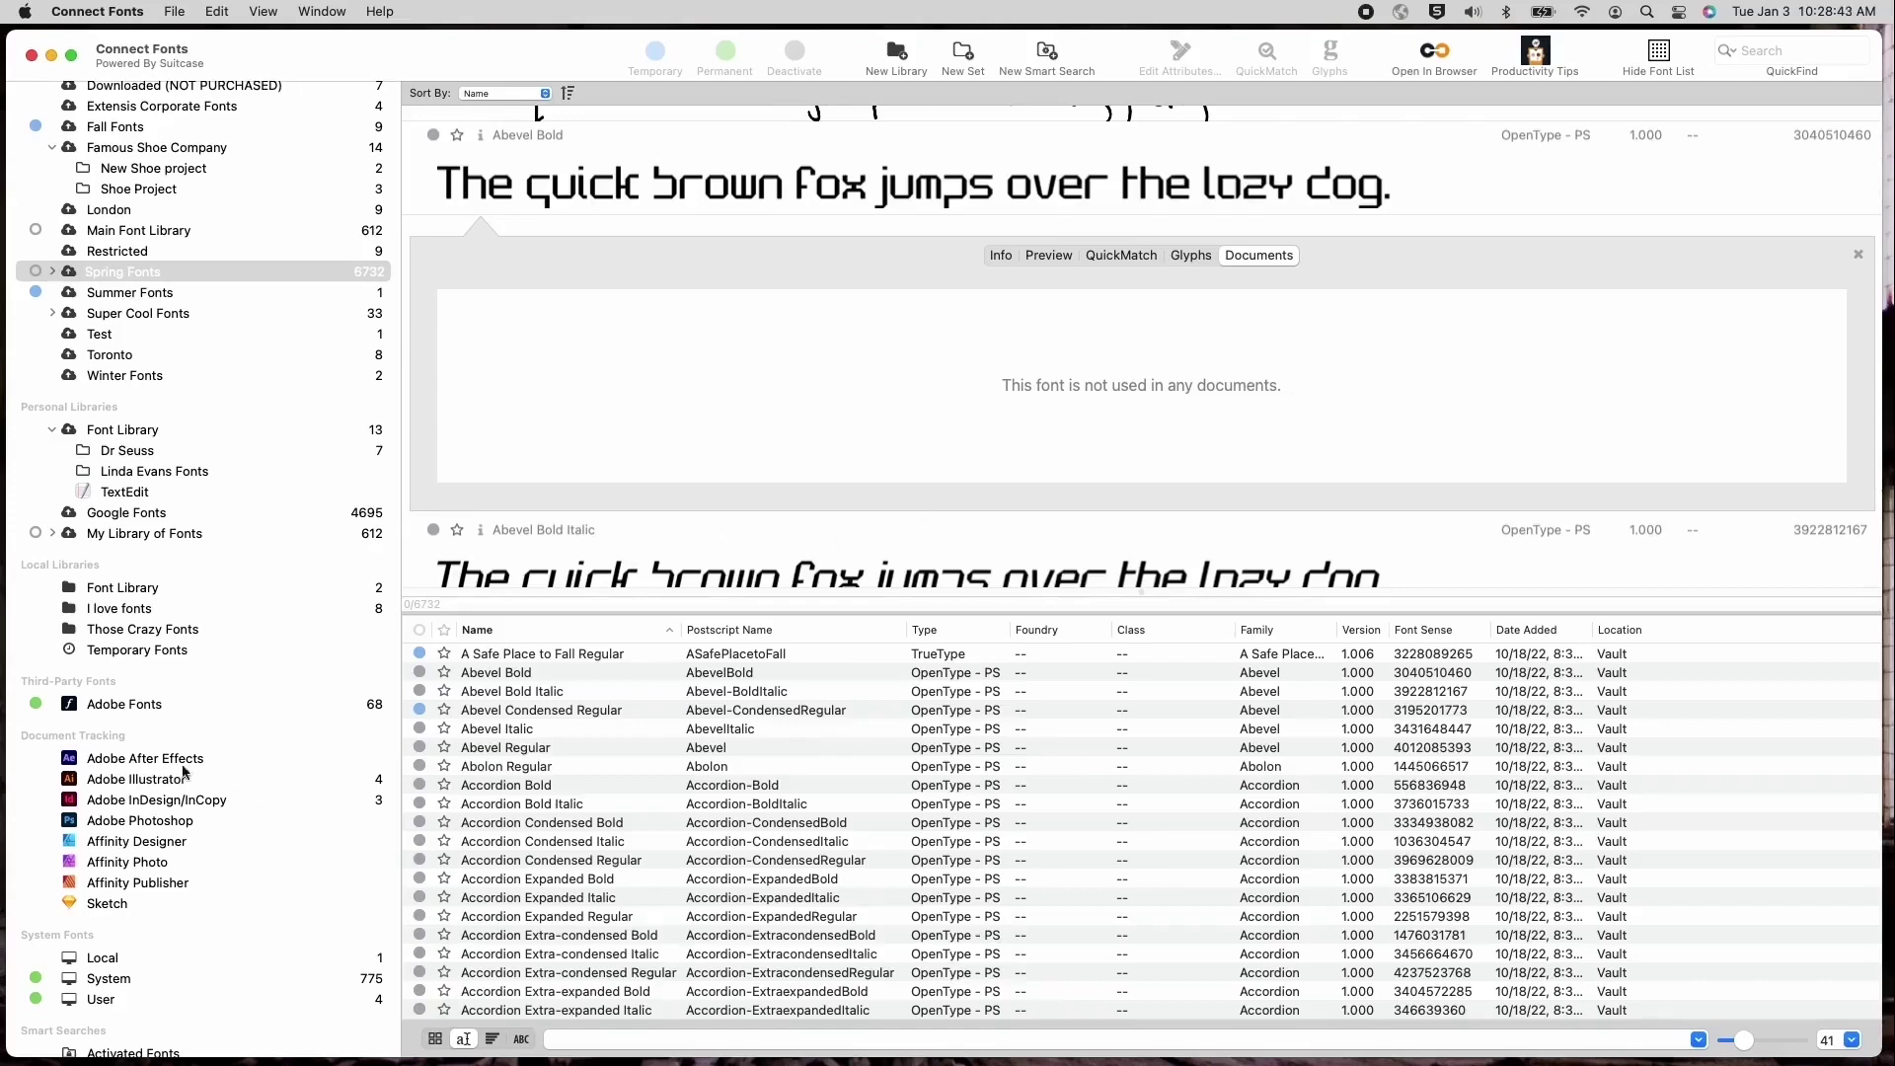
click(482, 133)
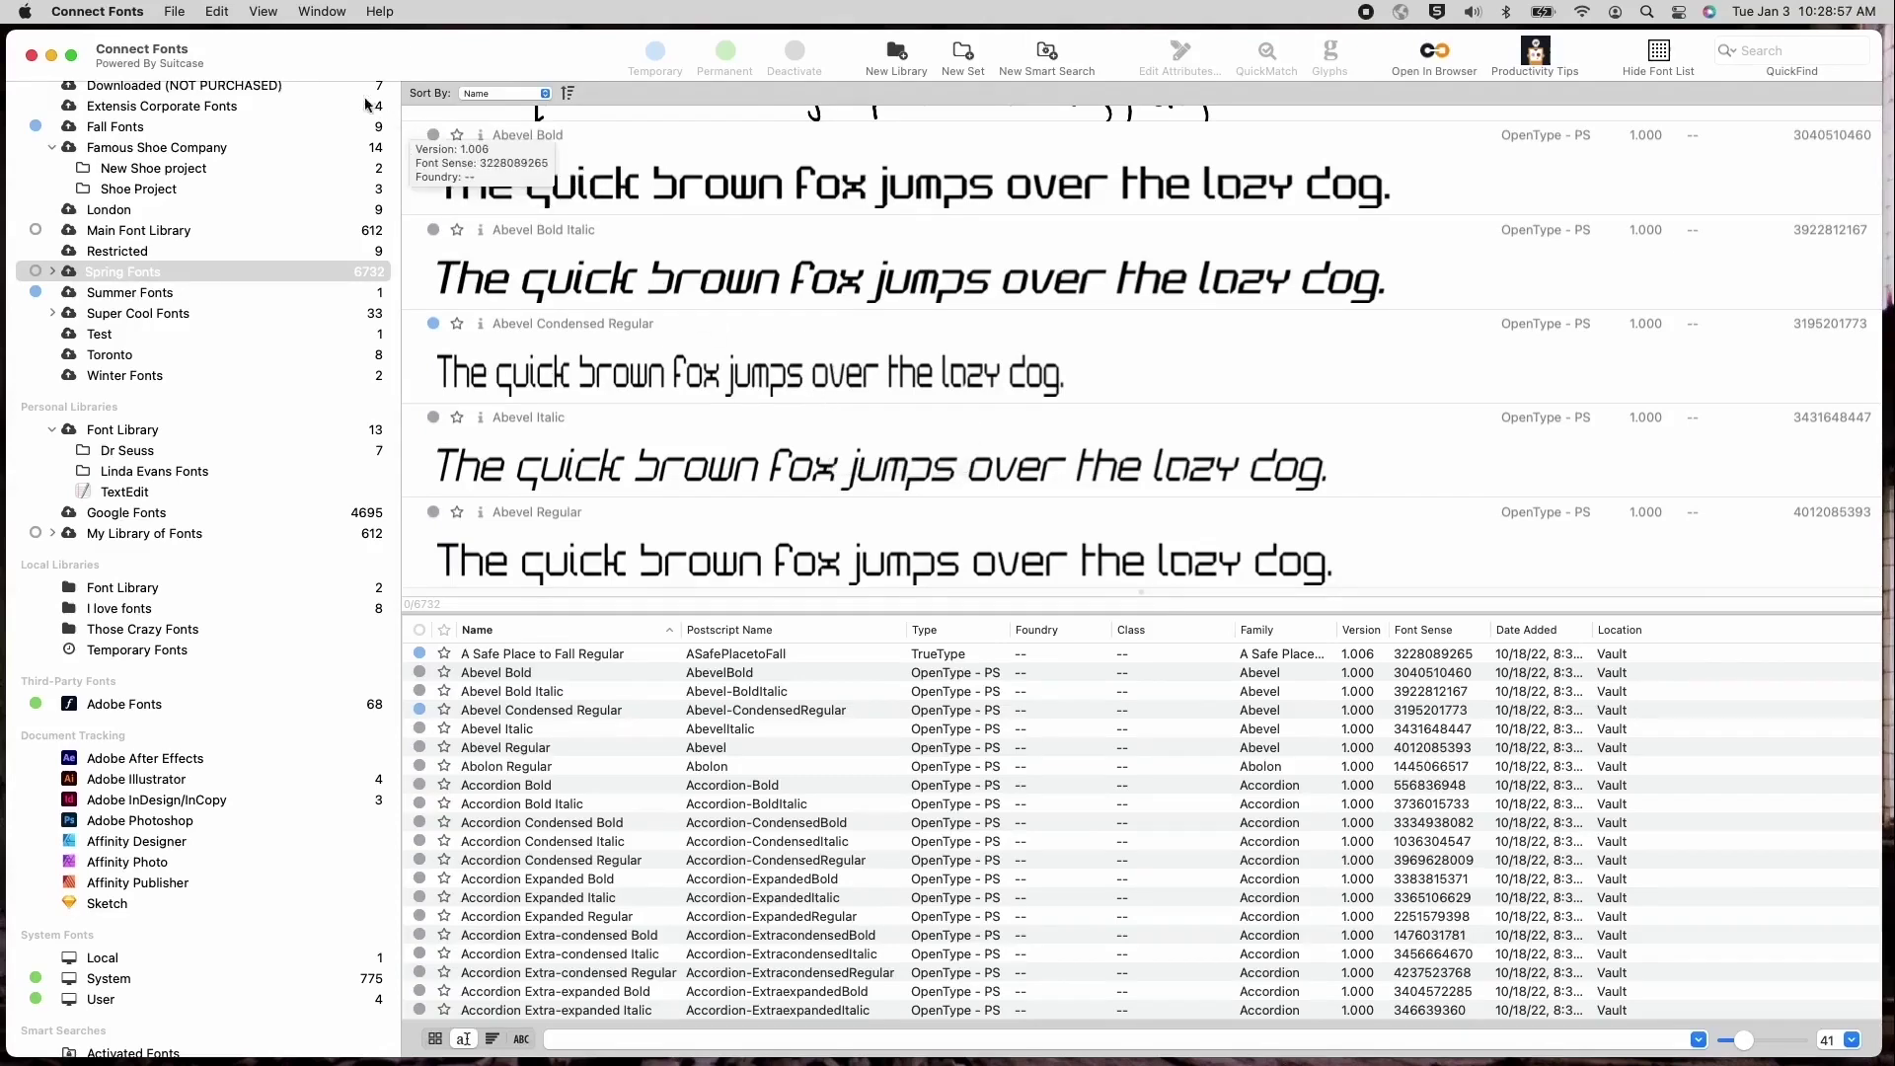
Browse the Connect Fonts, File and Help menus, then dismiss Help without choosing an item
click(128, 14)
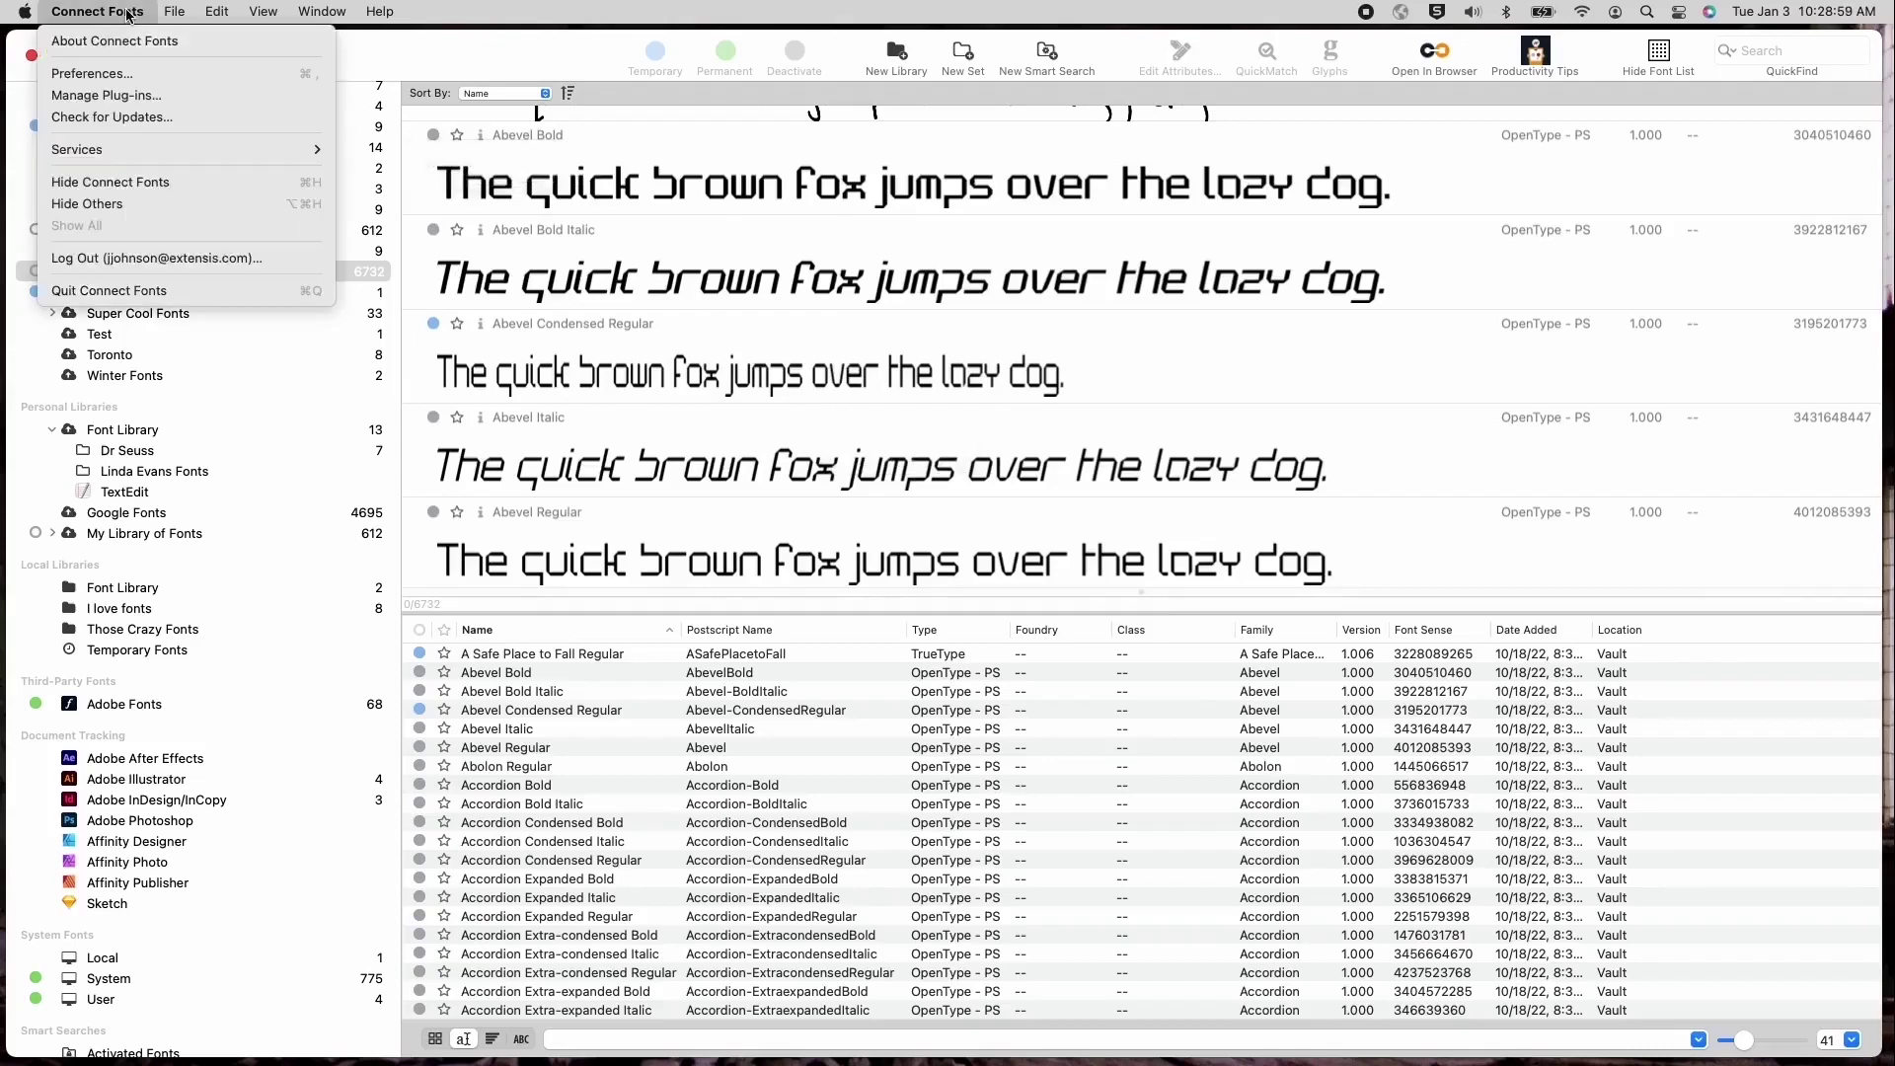
mouse_move(171, 14)
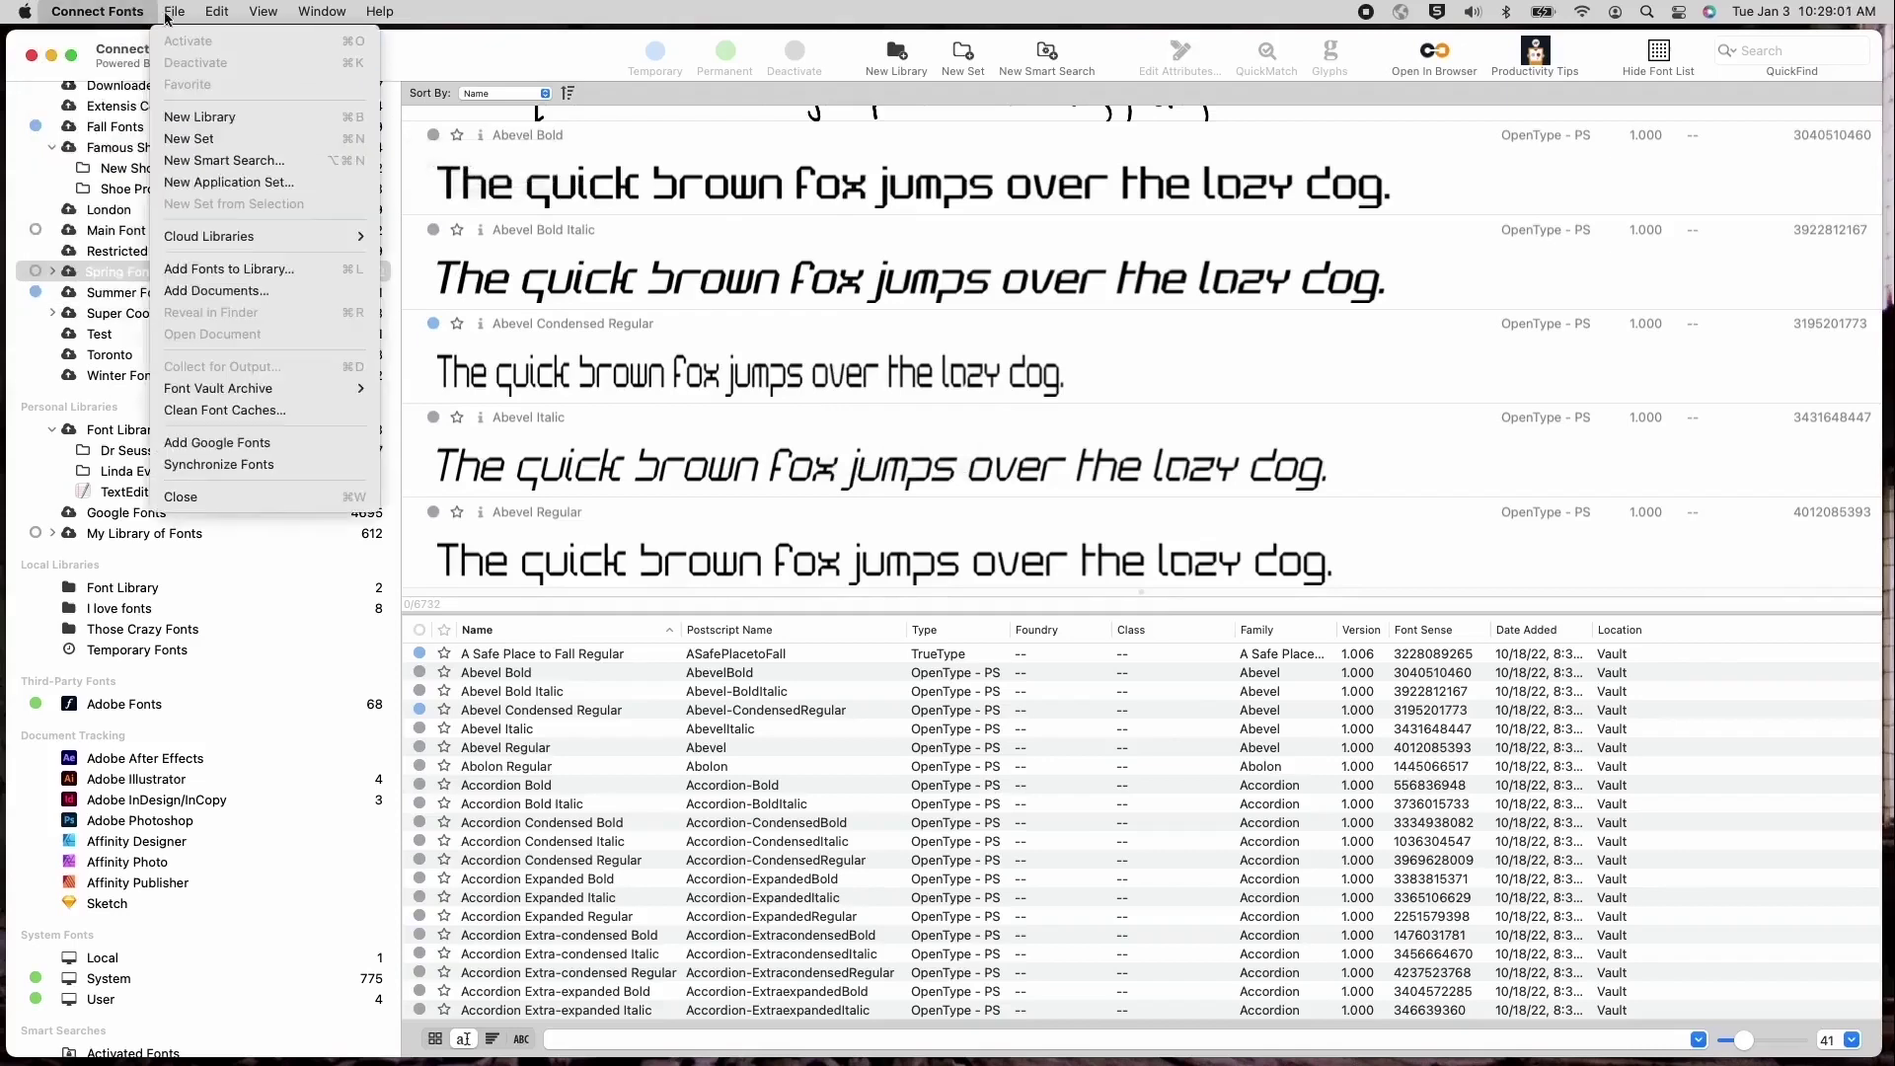
mouse_move(371, 15)
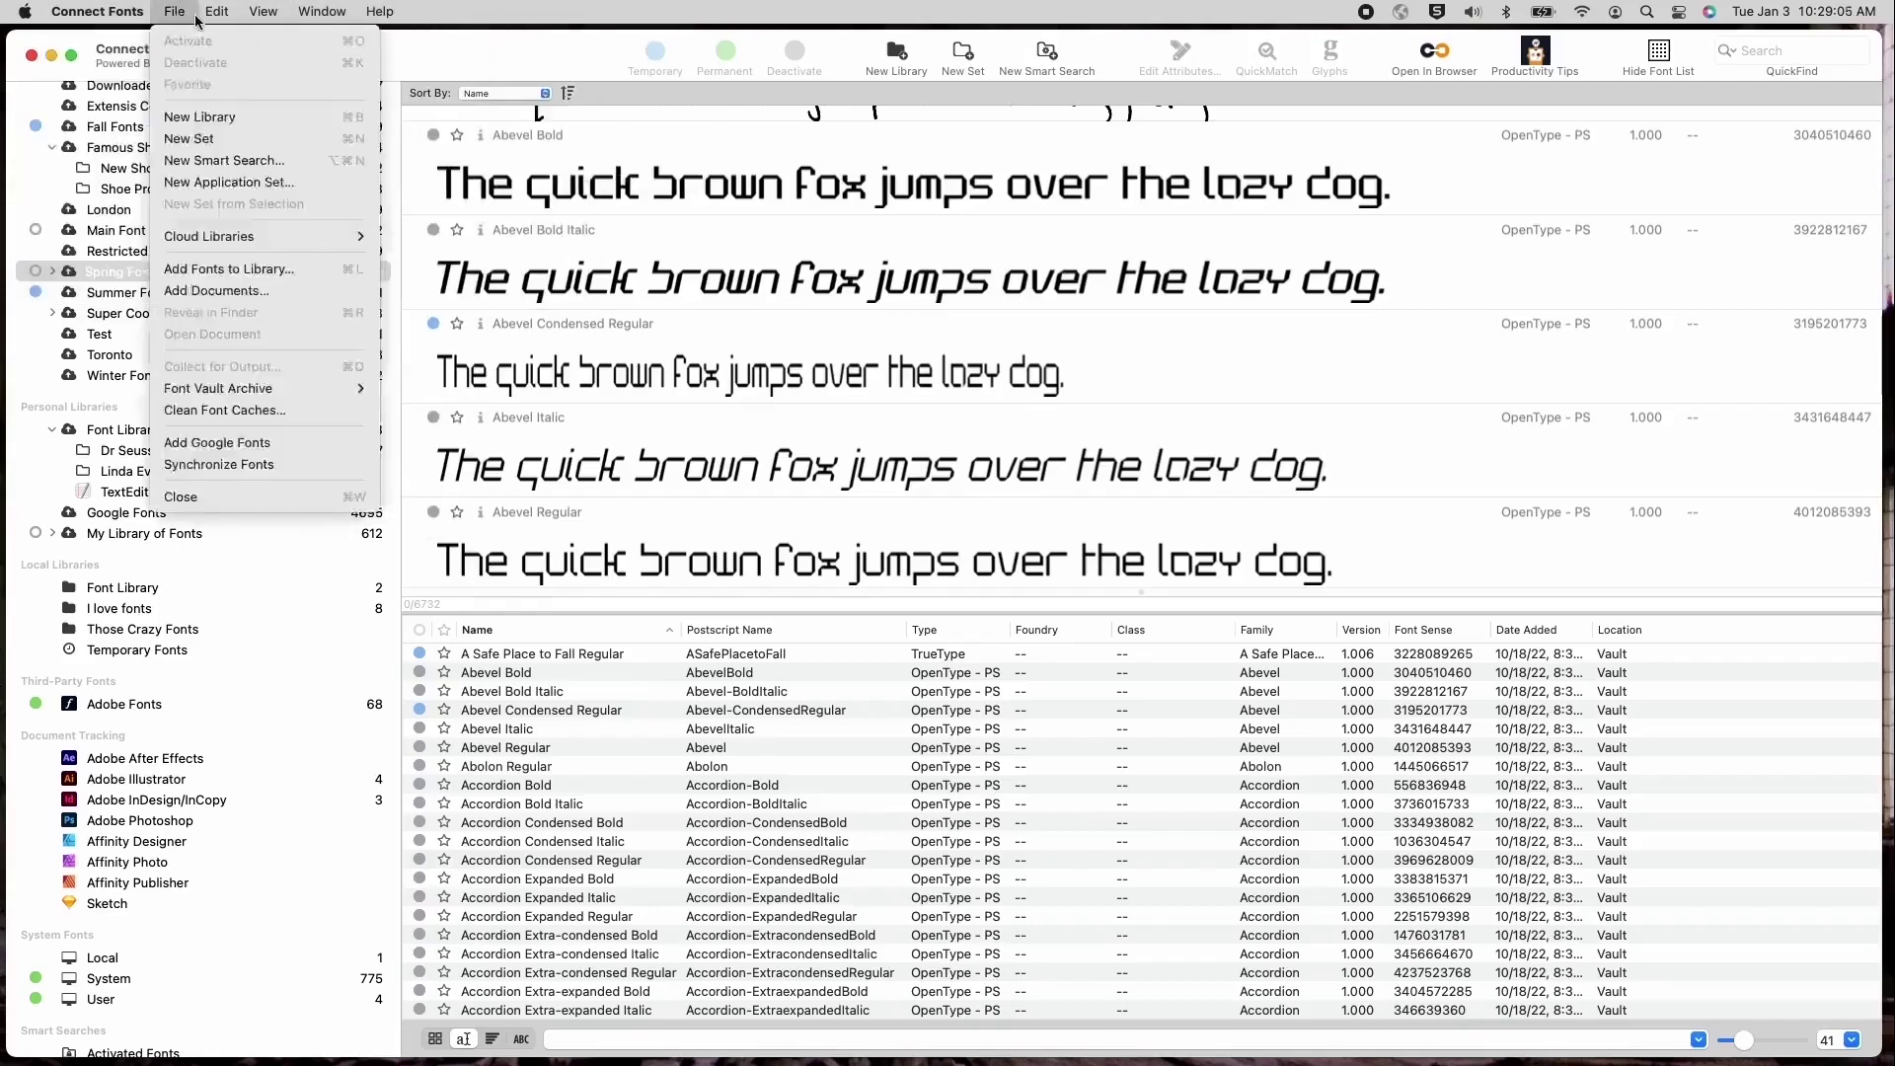
click(376, 17)
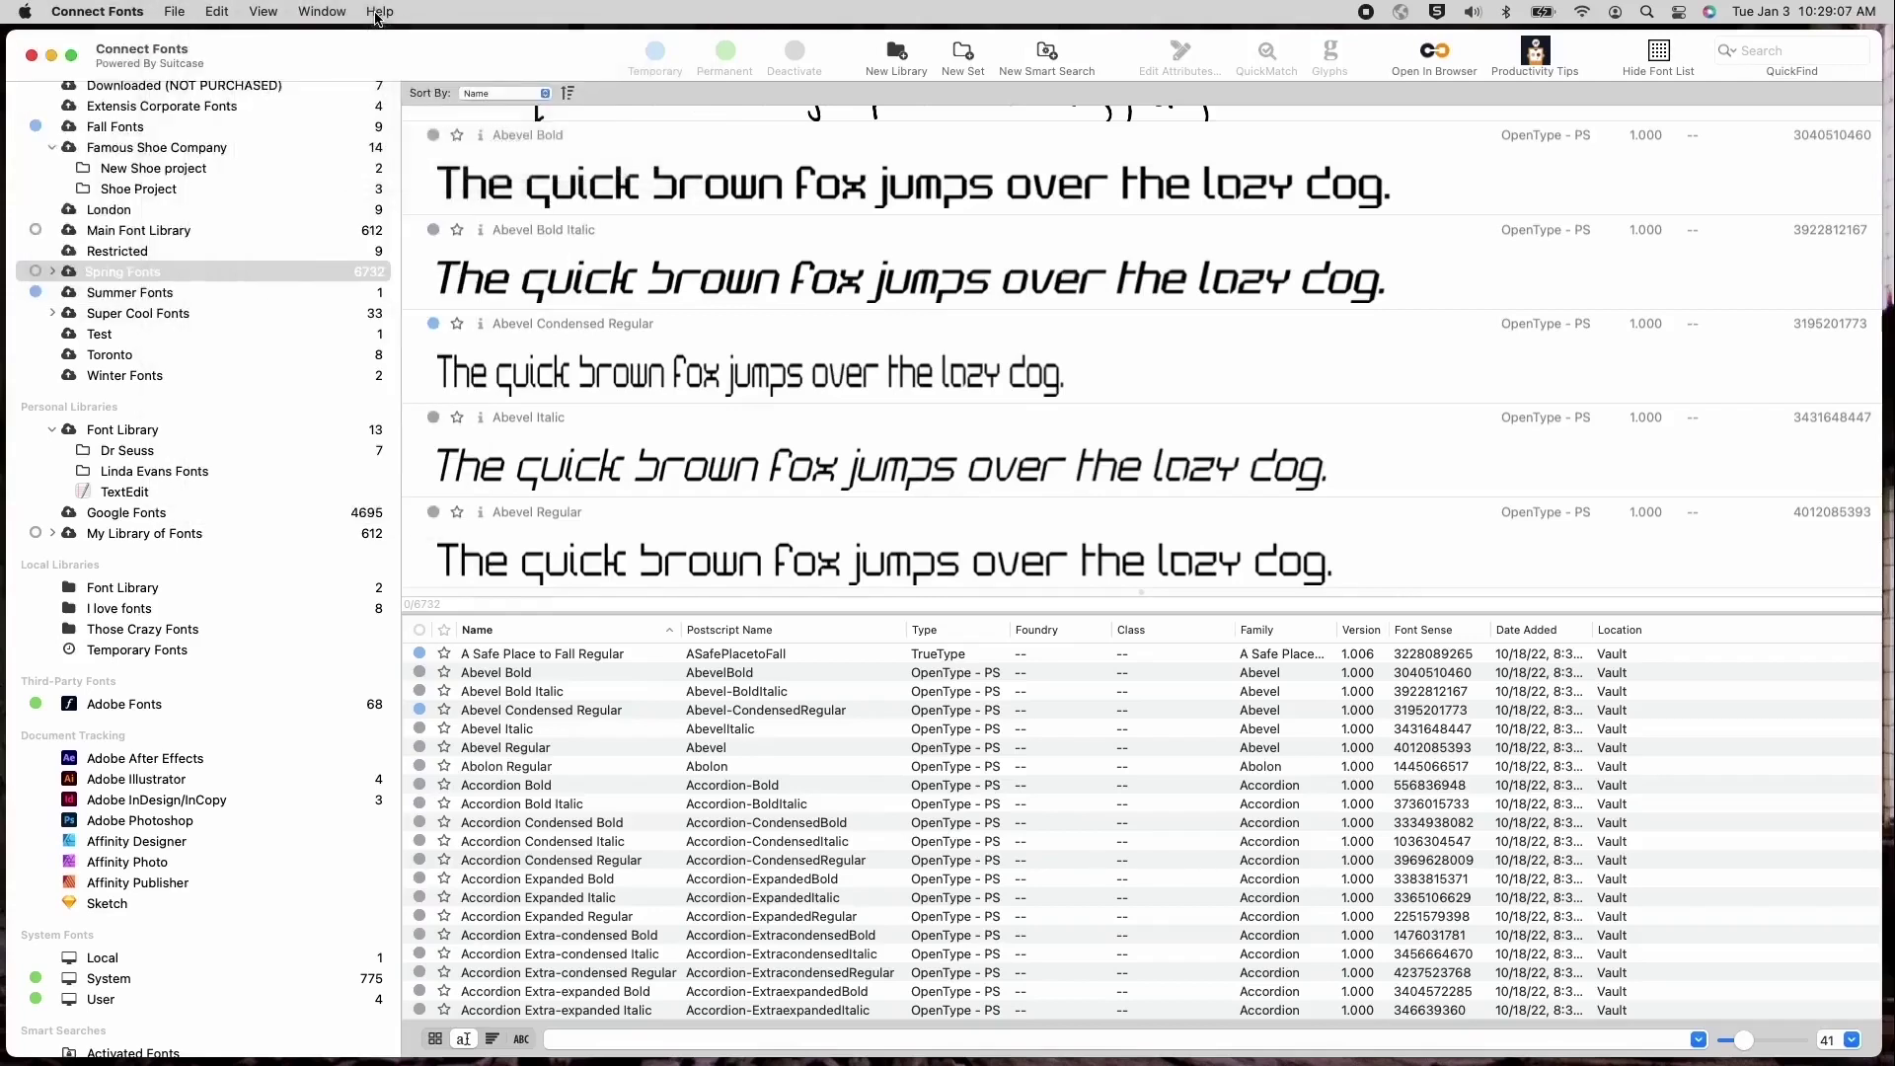